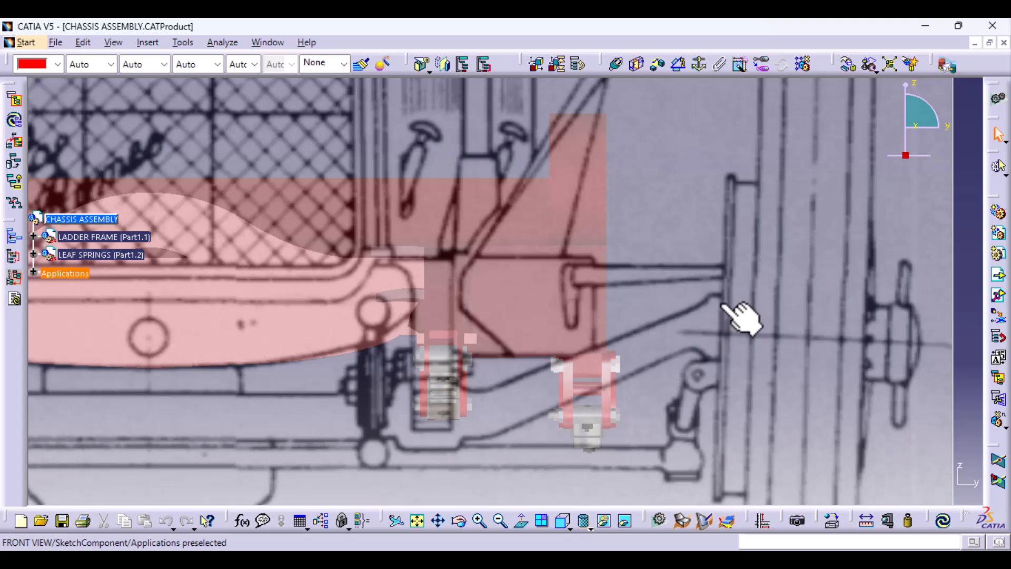
- Examine the front axle and leaf-spring area of the chassis over the front-view blueprint
middle_drag(488, 274, 502, 374)
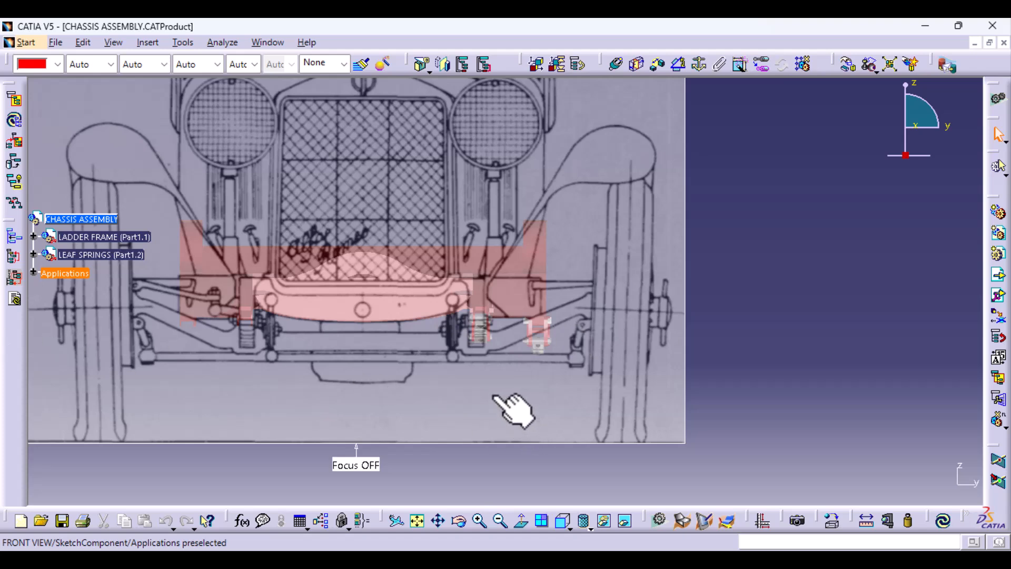
middle_drag(494, 422, 646, 170)
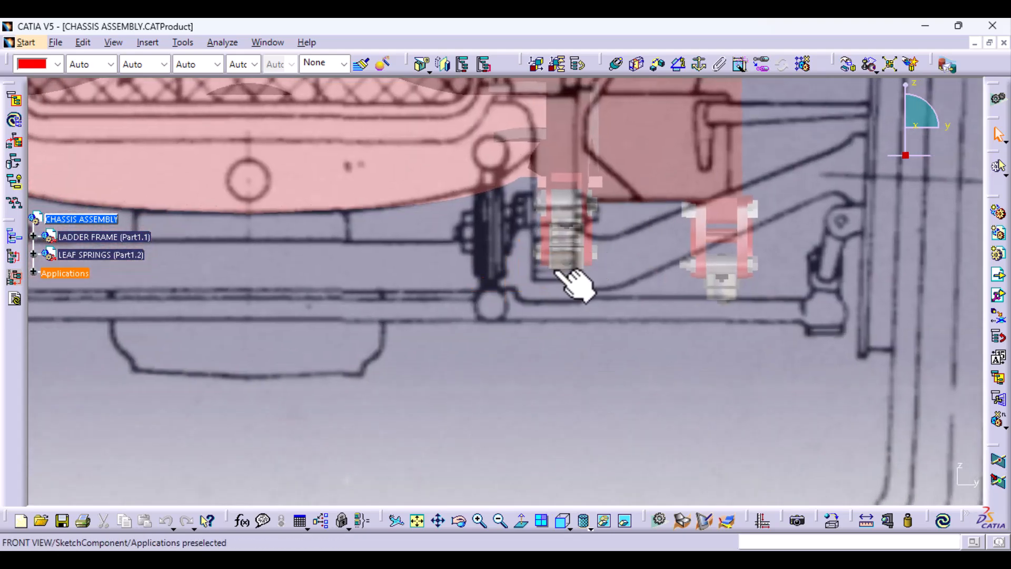
middle_drag(557, 271, 555, 343)
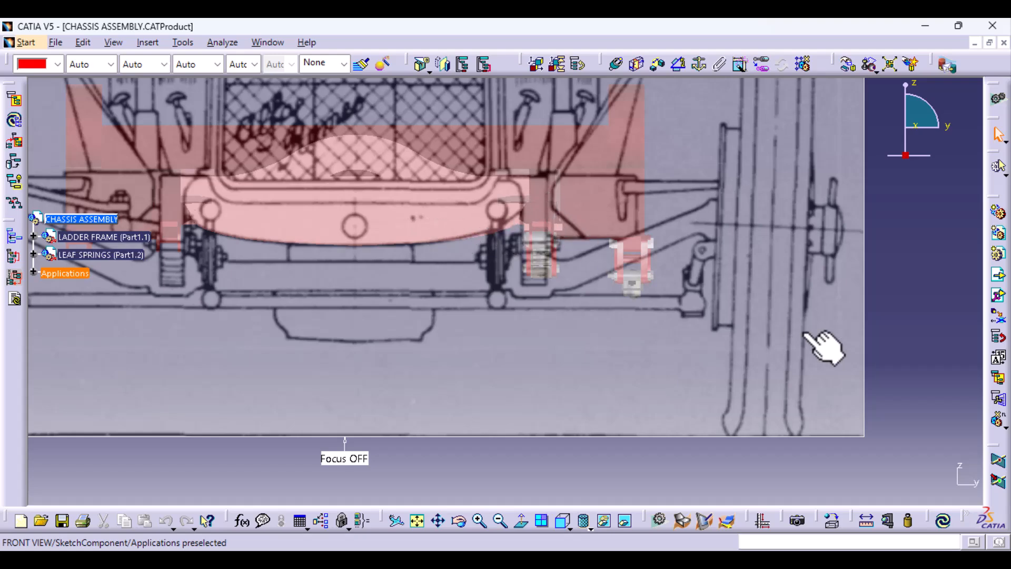
click(658, 559)
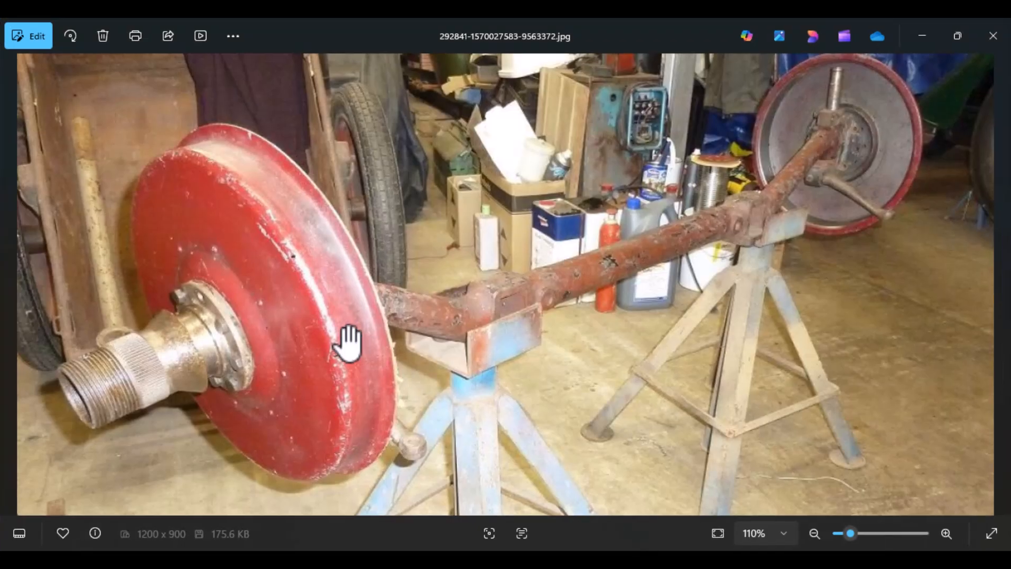
scroll(452, 350, down, 2)
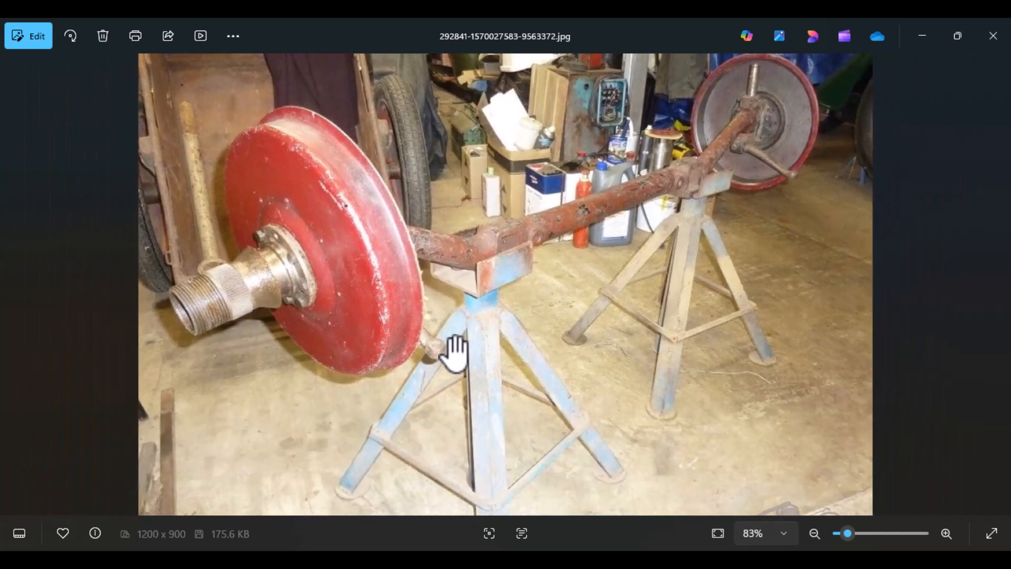
scroll(454, 352, up, 2)
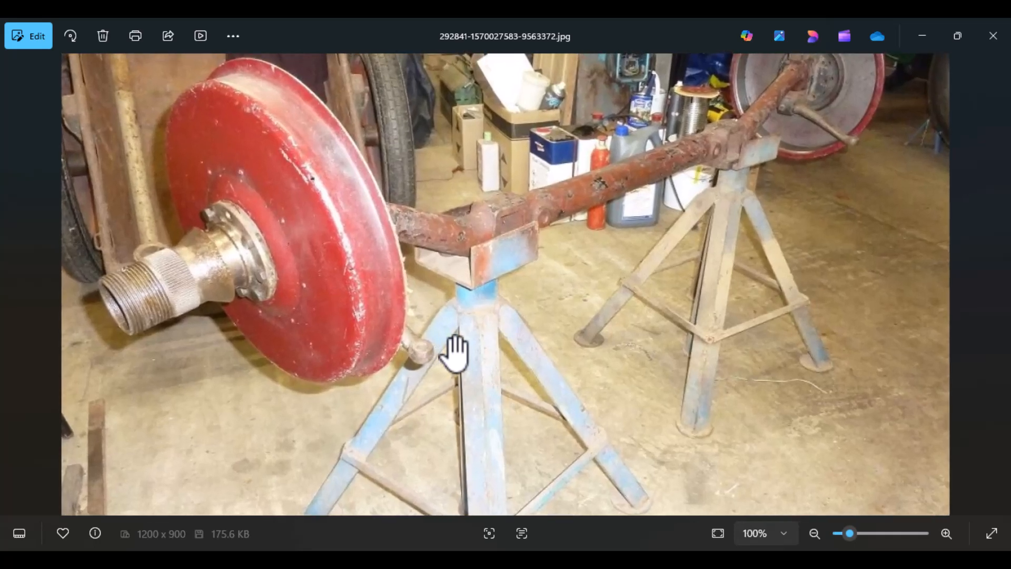
drag(830, 207, 490, 402)
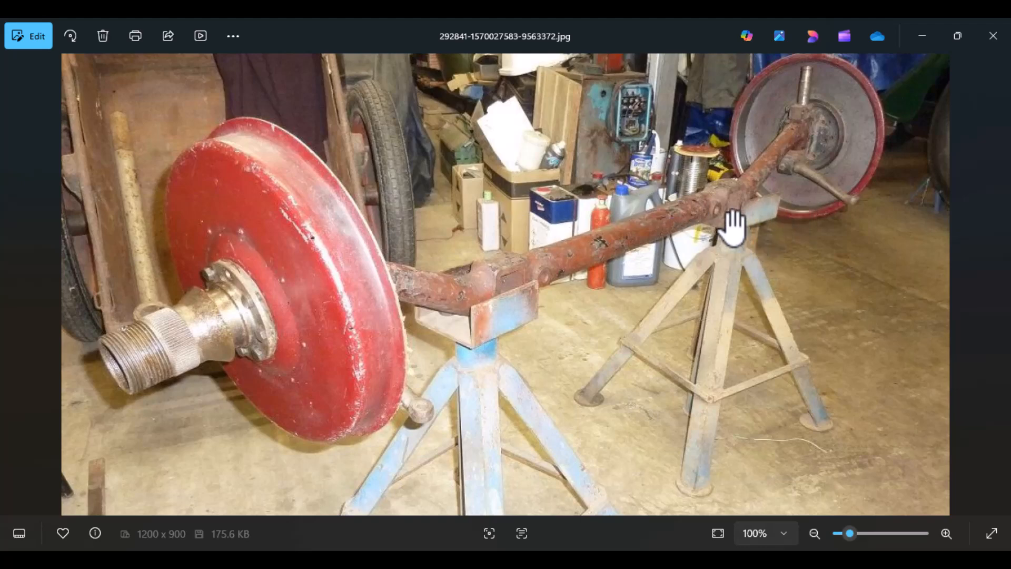
scroll(574, 343, up, 5)
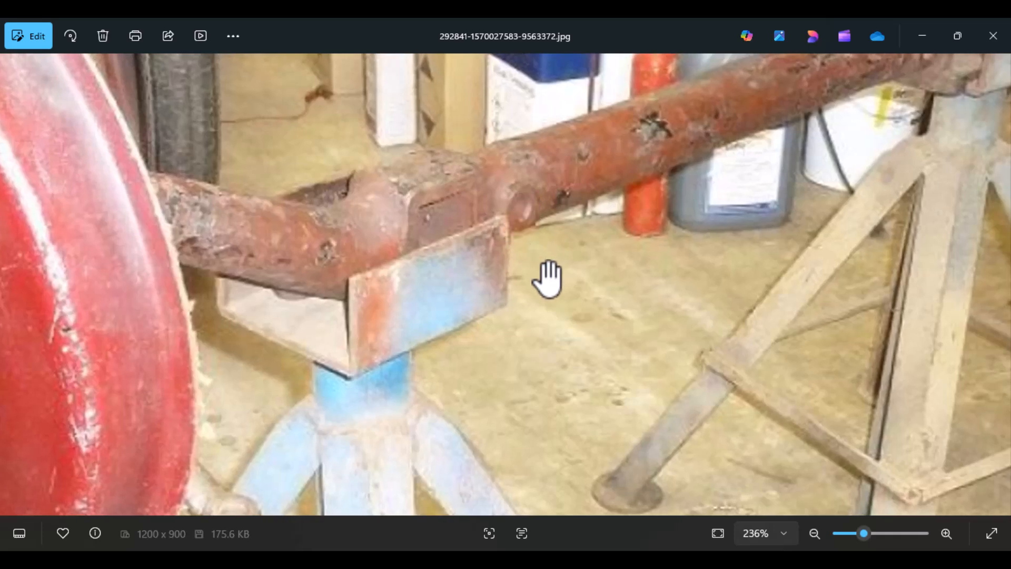
scroll(548, 279, down, 3)
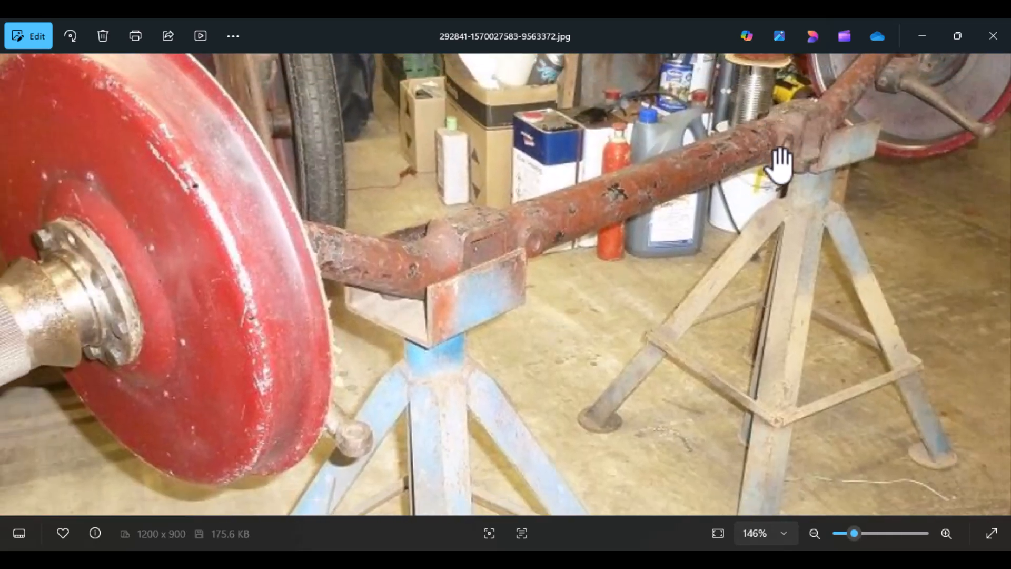
drag(774, 165, 537, 348)
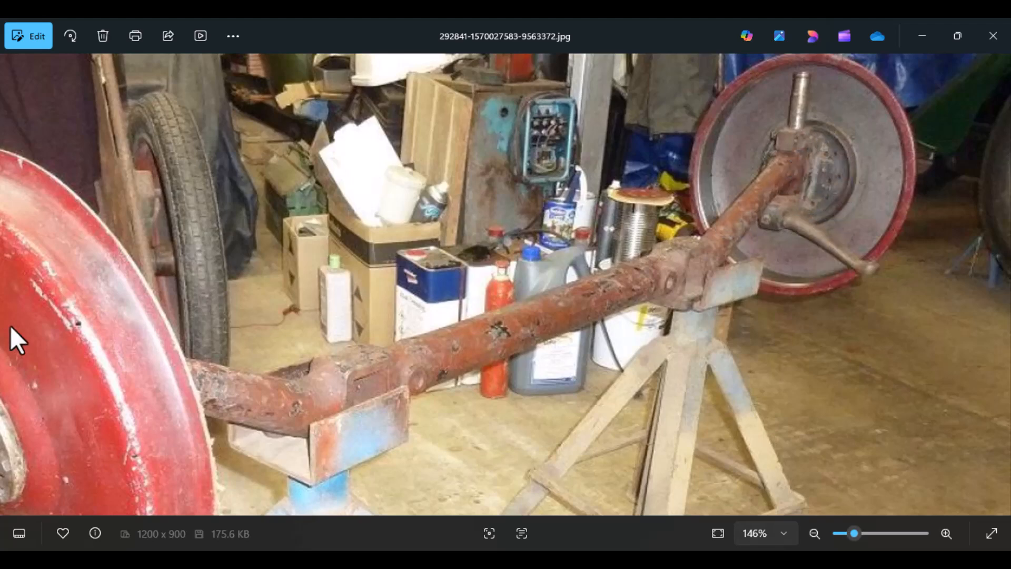
drag(214, 361, 643, 194)
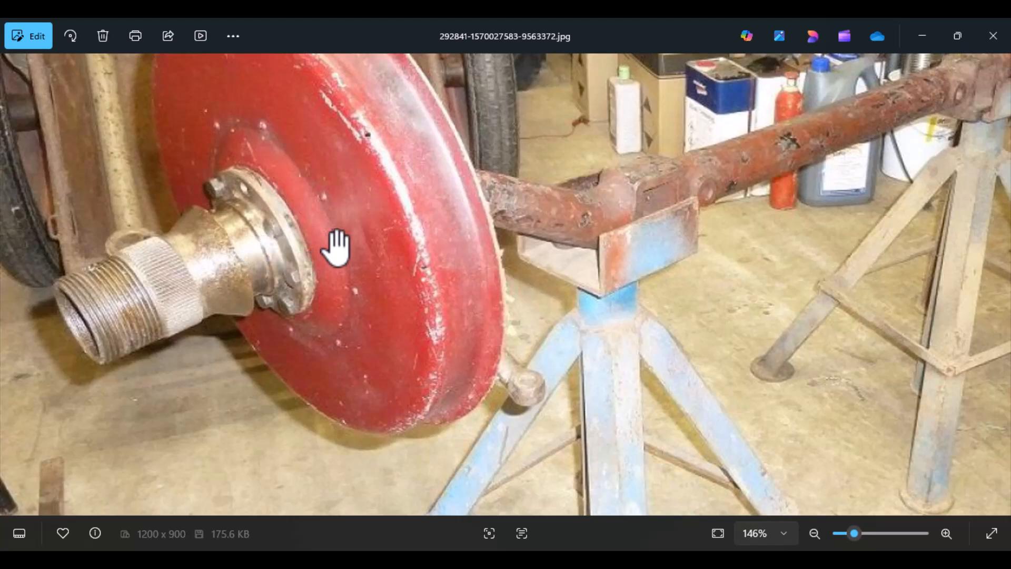
drag(456, 282, 159, 418)
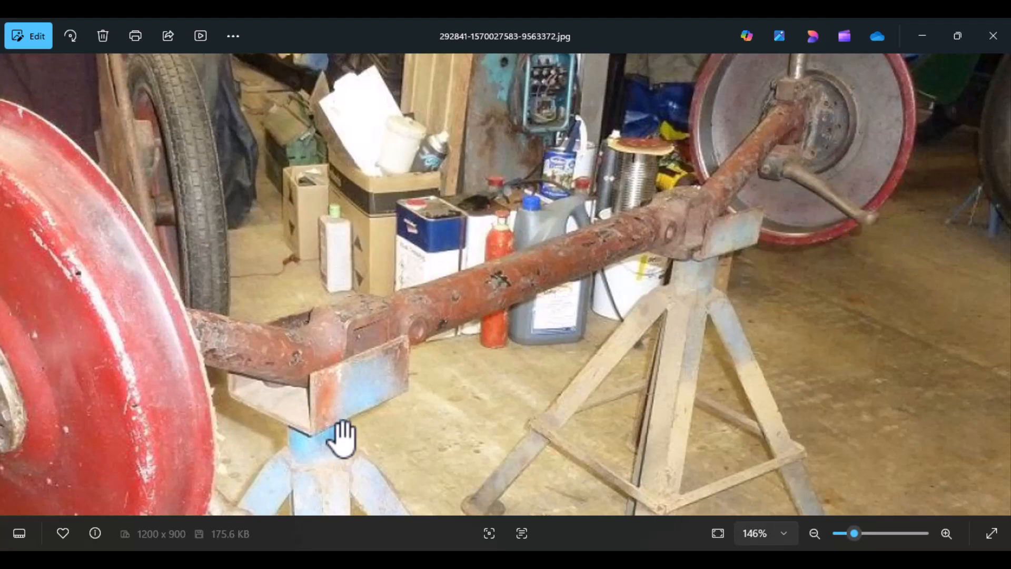
drag(273, 457, 417, 259)
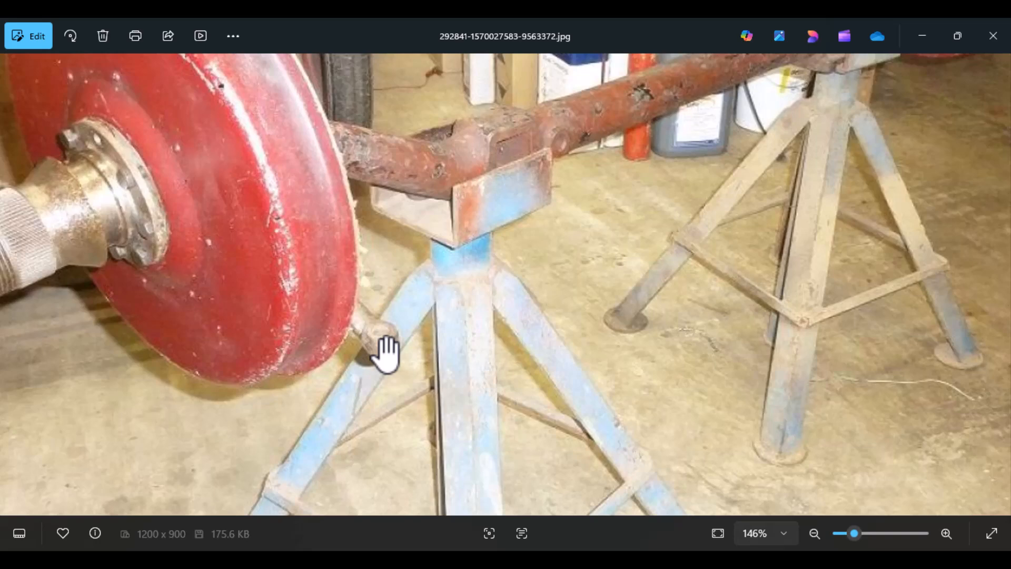
drag(560, 293, 481, 395)
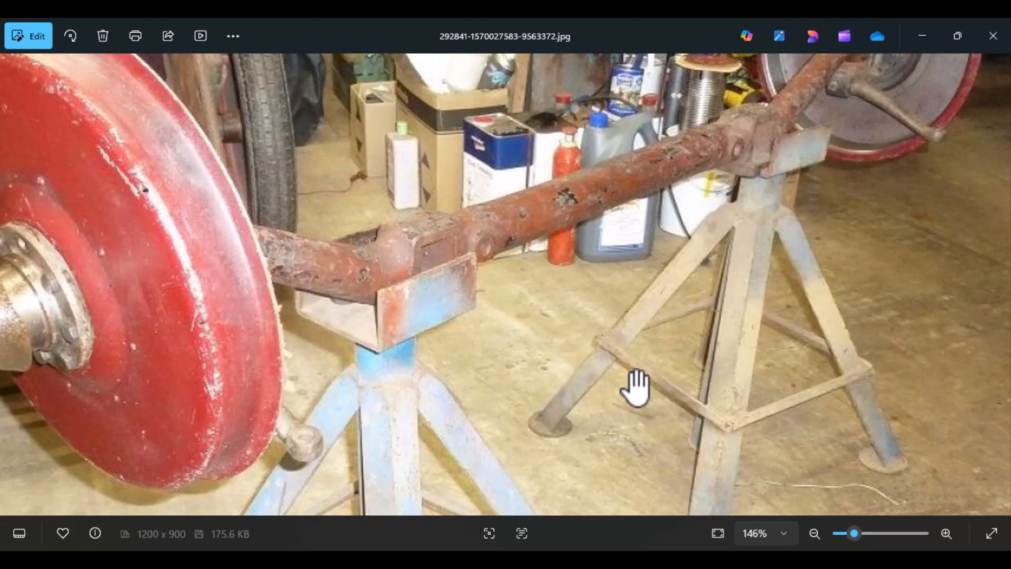
scroll(681, 316, down, 2)
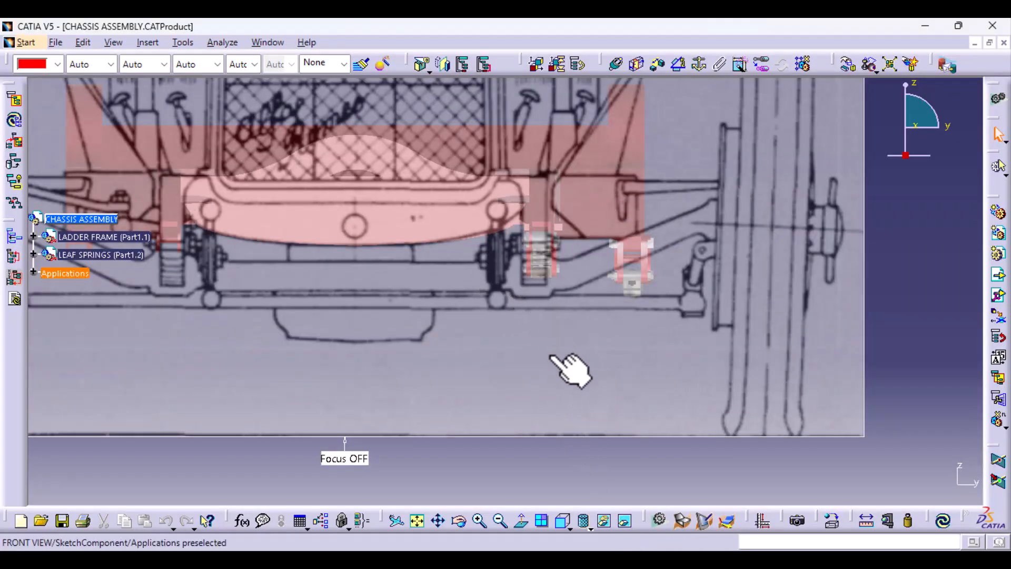
- Switch back to CATIA and compare the axle beam's outline with the spring positions and wheel on the front-view blueprint
mouse_move(550, 353)
middle_down()
mouse_move(551, 307)
mouse_move(526, 292)
middle_up()
scroll(531, 255, up, 3)
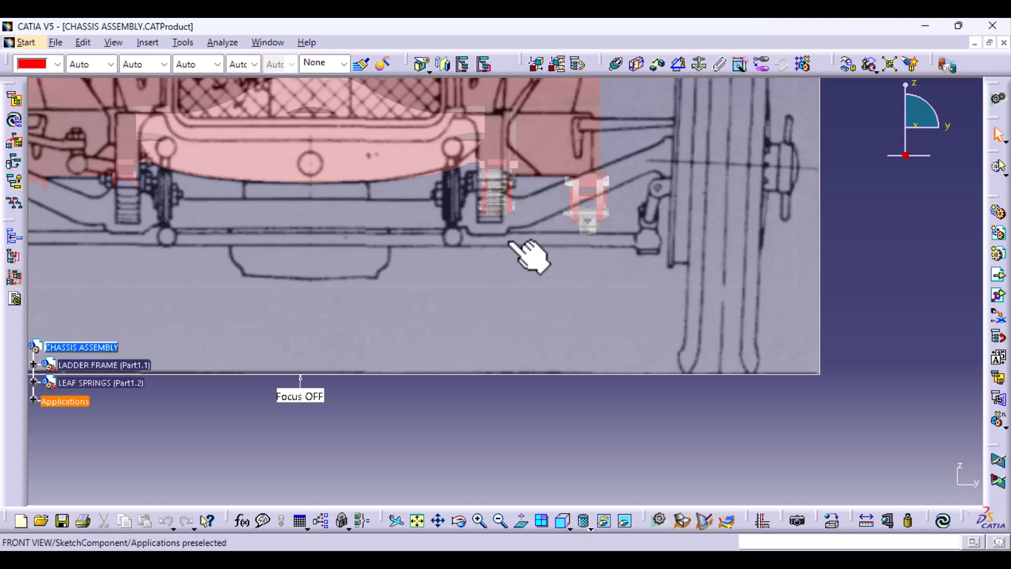
scroll(529, 258, down, 2)
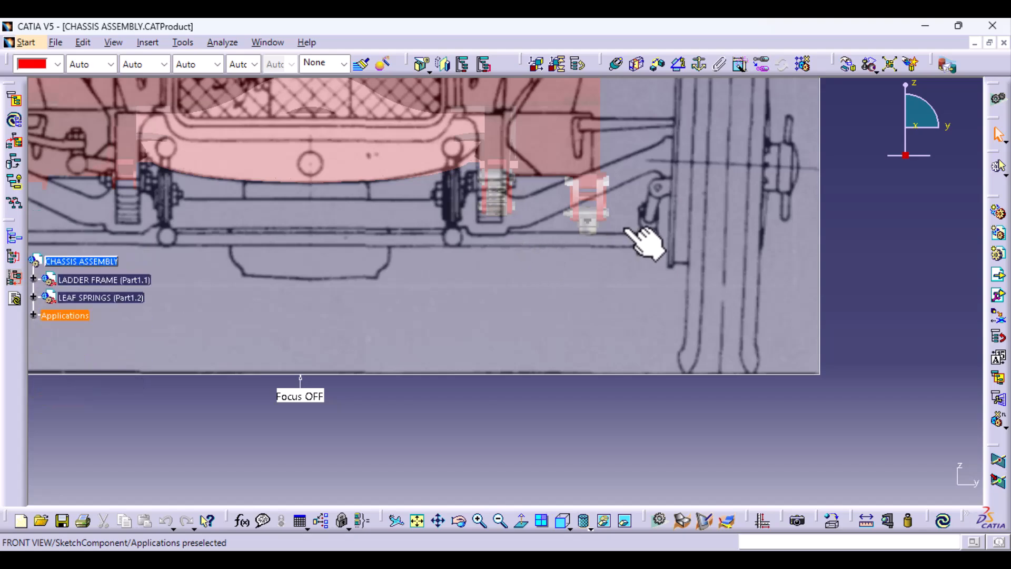
middle_drag(632, 221, 510, 428)
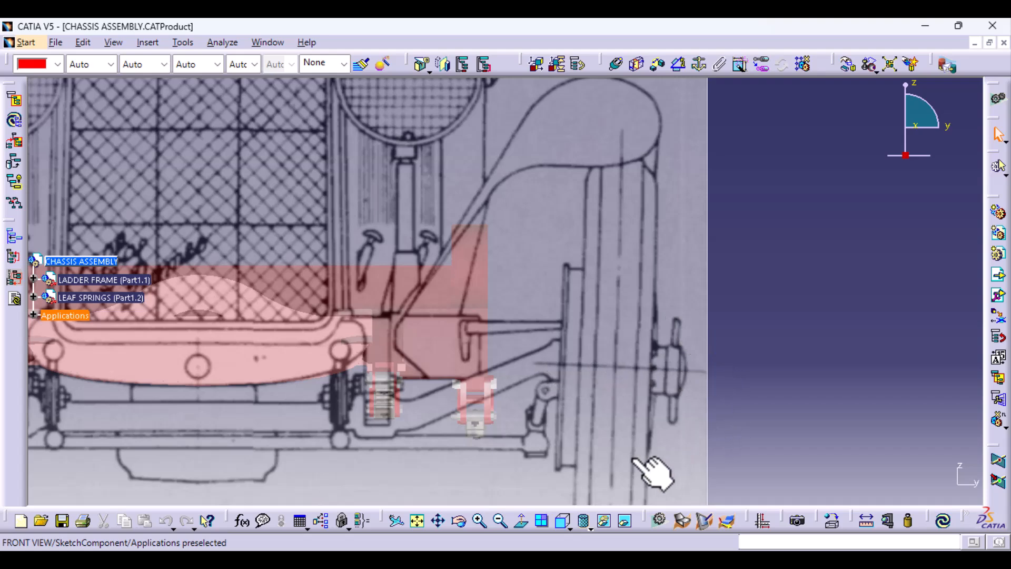
ctrl+middle_drag(708, 311, 697, 432)
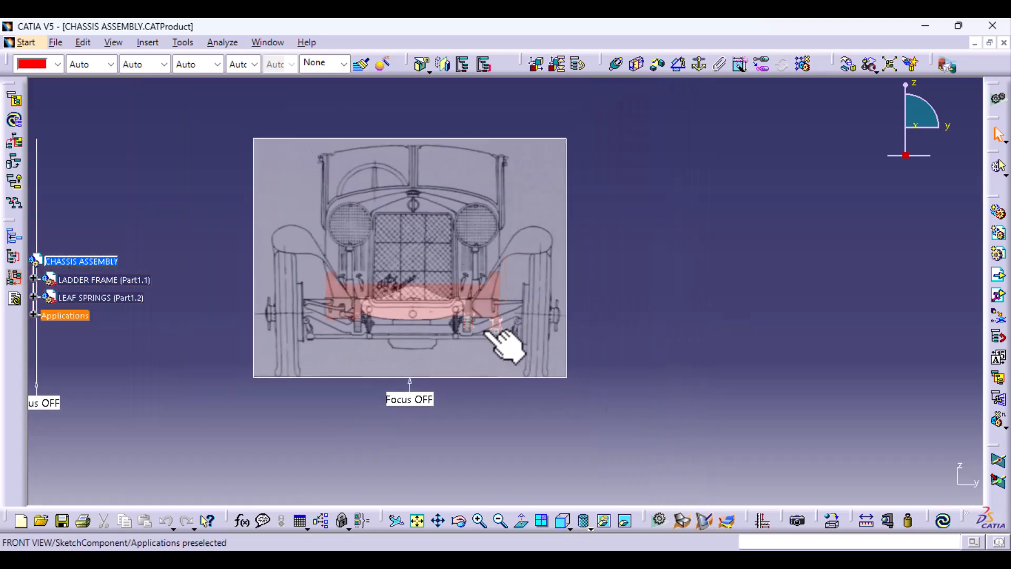
- Show the assembly in the standard right view and examine the leaf spring against the front wheel centre on the side-view blueprint
click(568, 525)
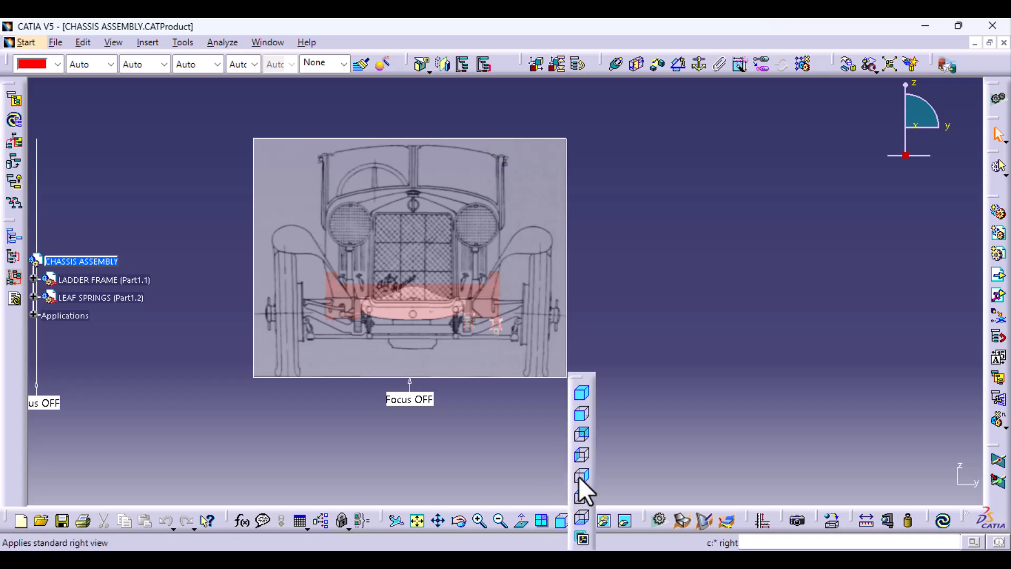
click(579, 476)
middle_drag(711, 345, 119, 345)
middle_drag(282, 425, 715, 343)
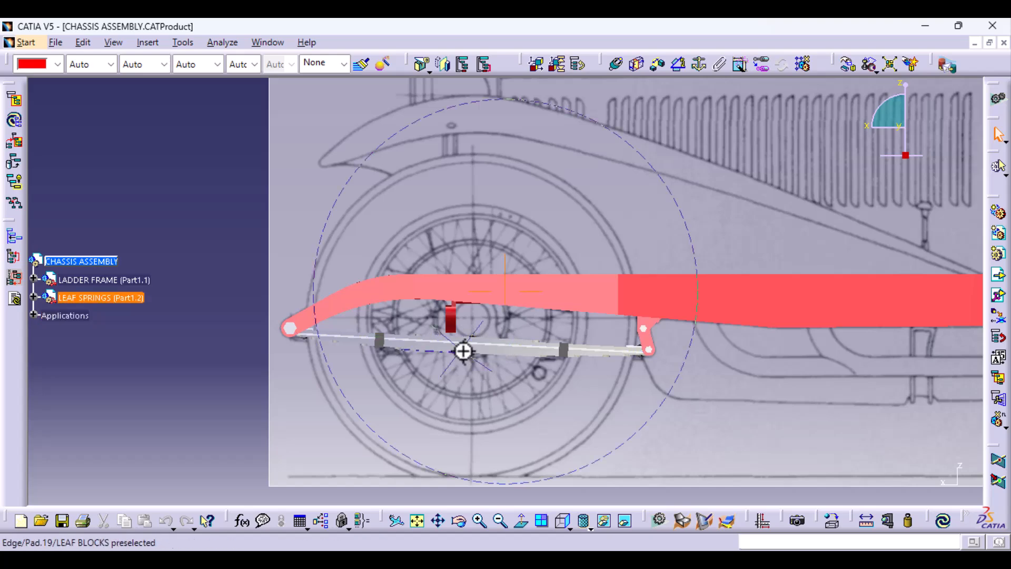
middle_drag(462, 349, 474, 263)
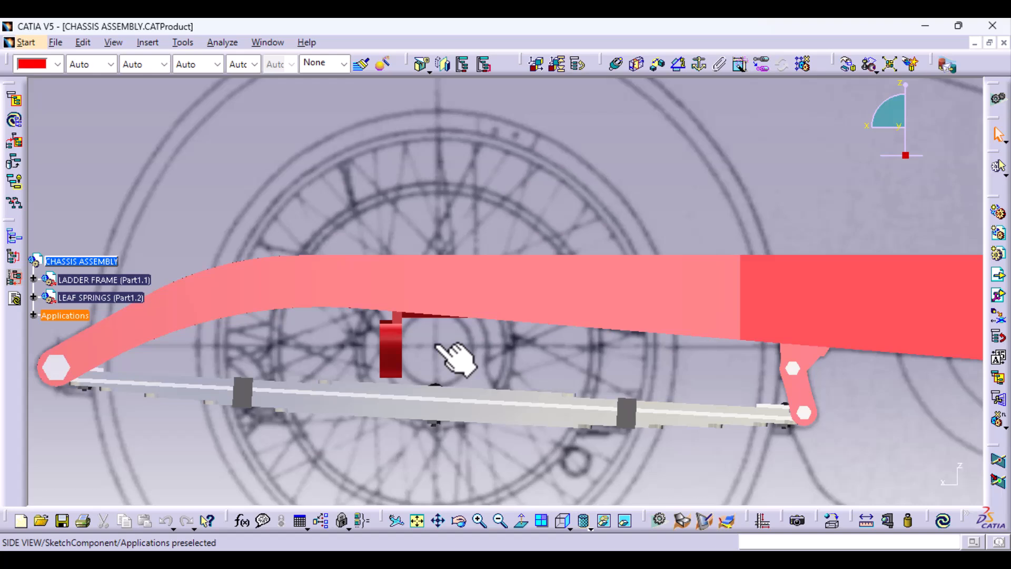
scroll(442, 353, down, 3)
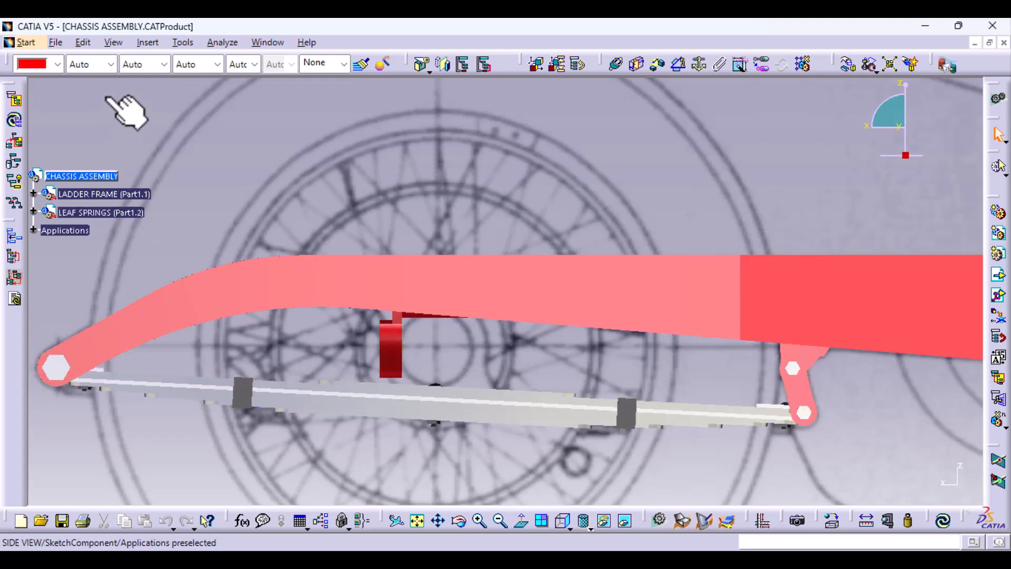
- Insert a new part into CHASSIS ASSEMBLY, using the assembly's origin as the part's origin point
click(153, 42)
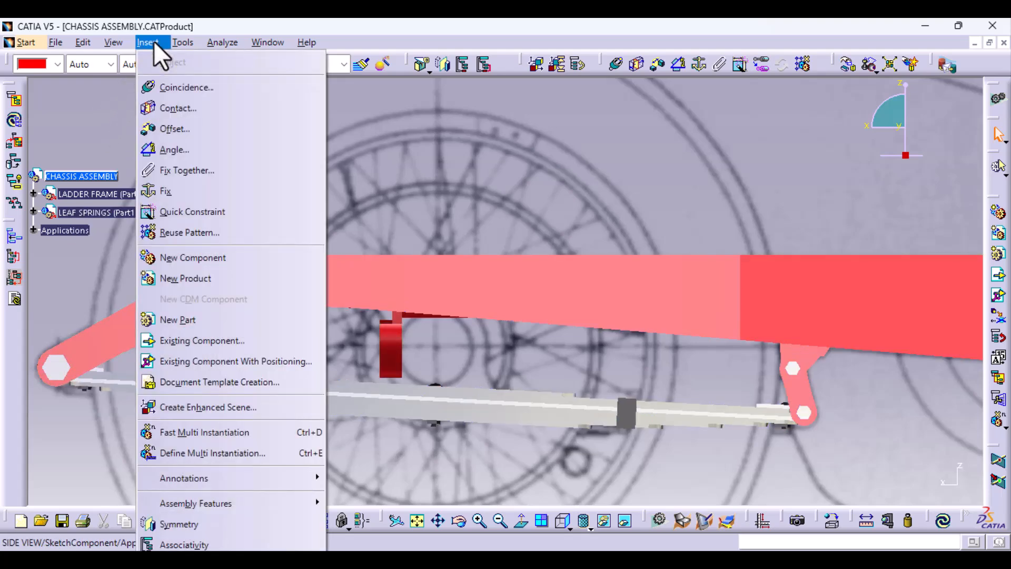
click(236, 318)
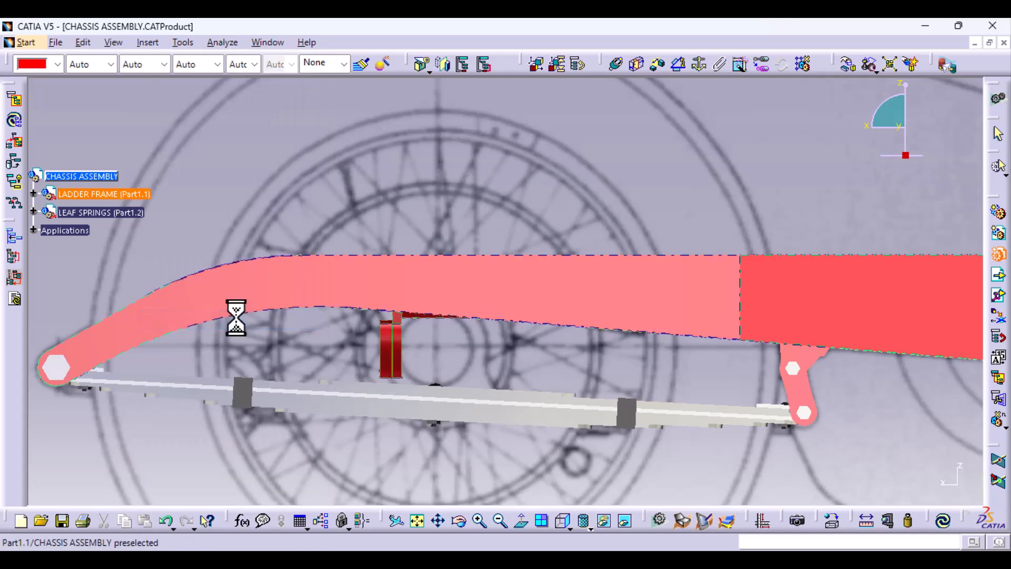
click(118, 176)
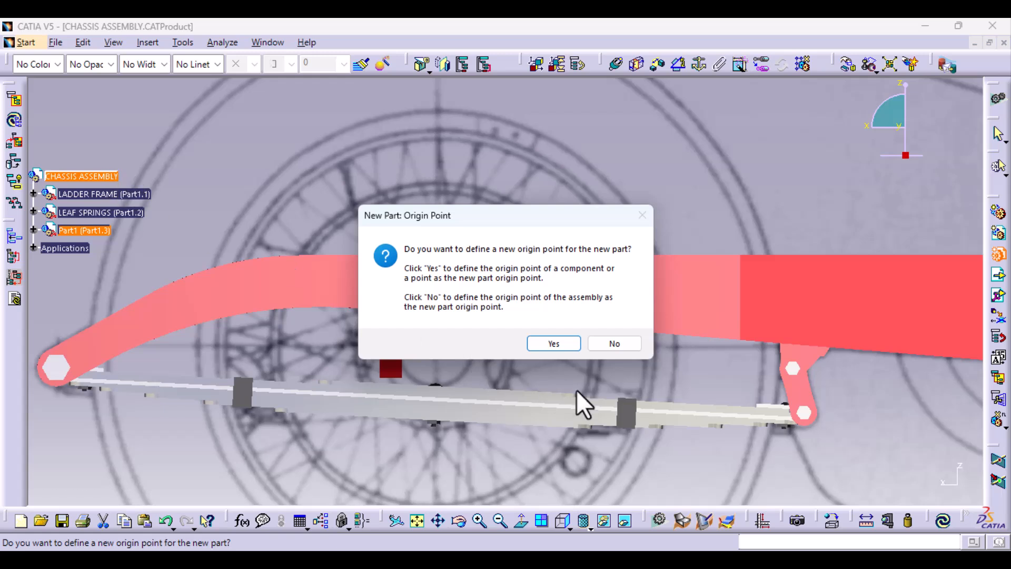
click(608, 344)
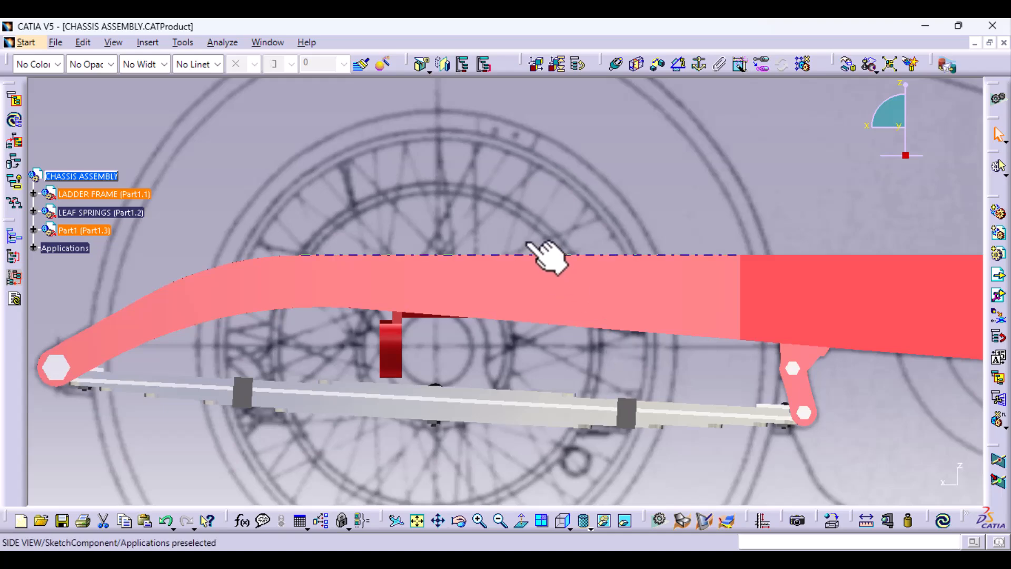
- Change the new part's part number to SOLID I-BEAM AXLE in its properties and apply it
mouse_move(542, 253)
middle_down()
mouse_move(526, 253)
mouse_move(545, 352)
middle_up()
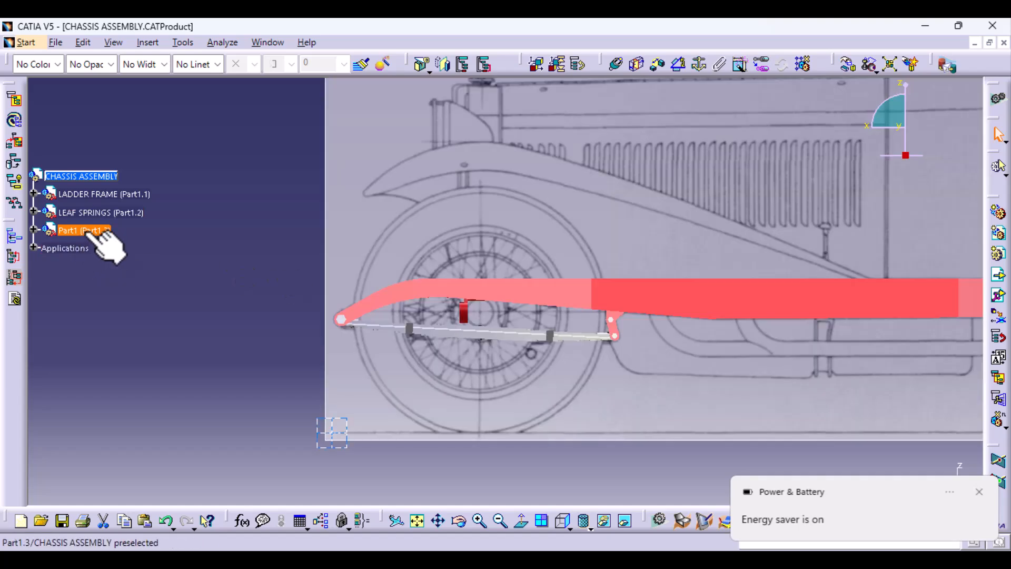
click(90, 232)
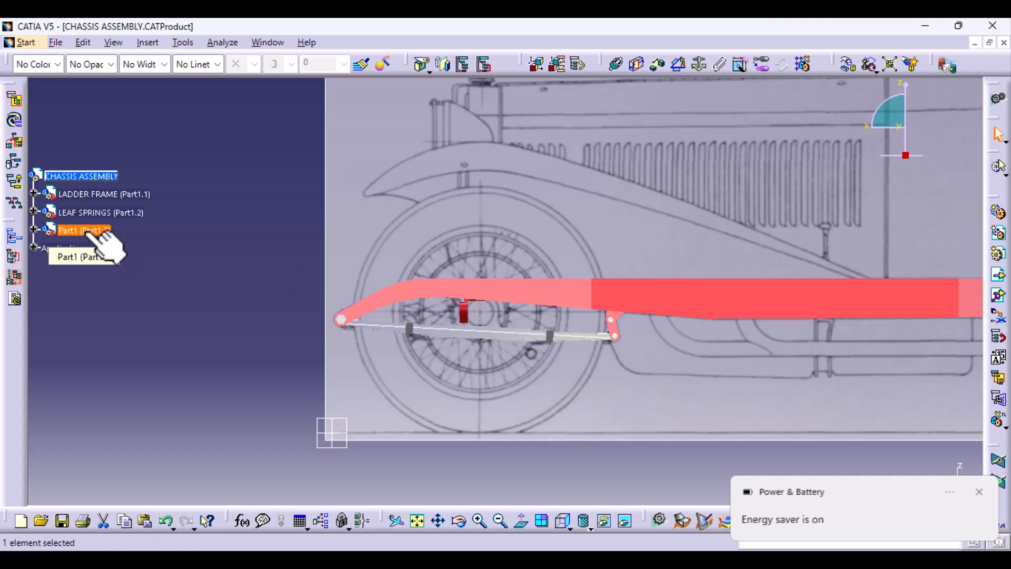
key(alt+Return)
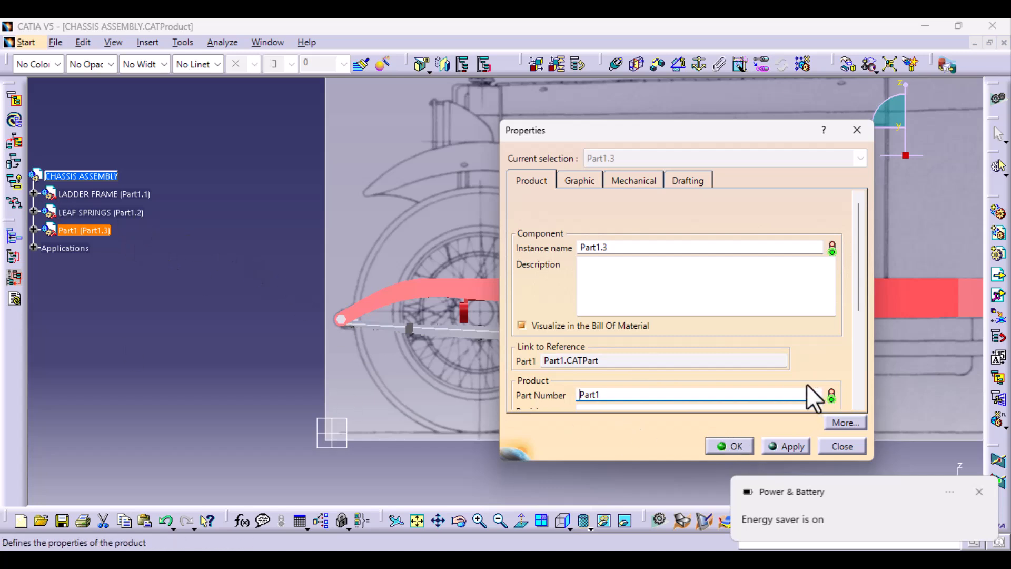
drag(617, 248, 540, 258)
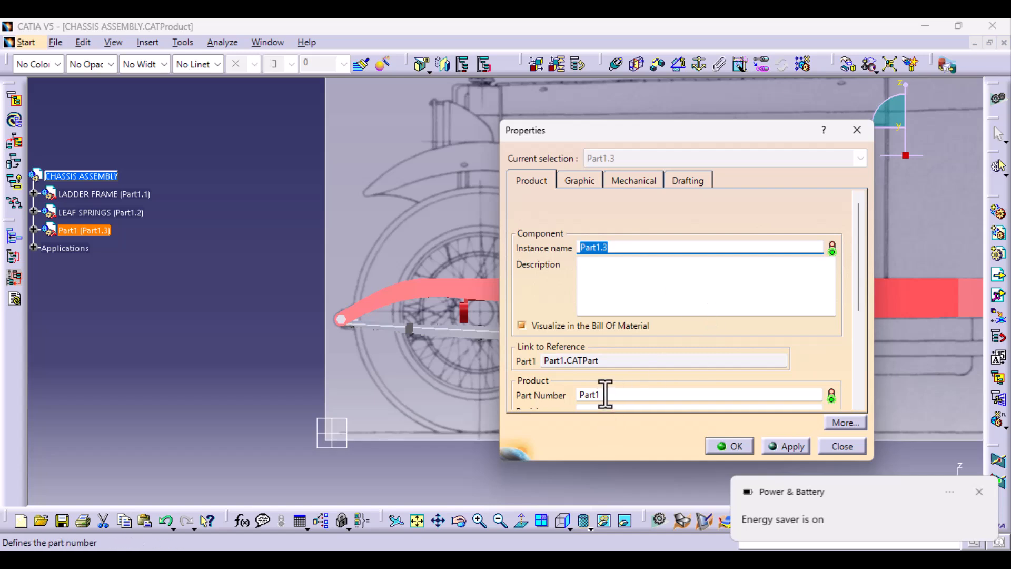
drag(669, 393, 551, 396)
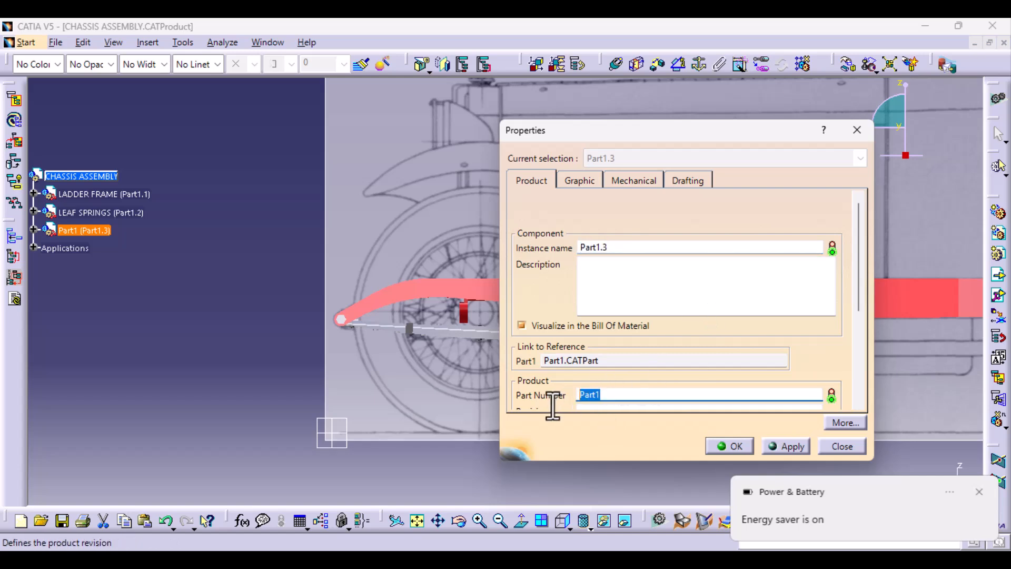
text(SOLID I-B)
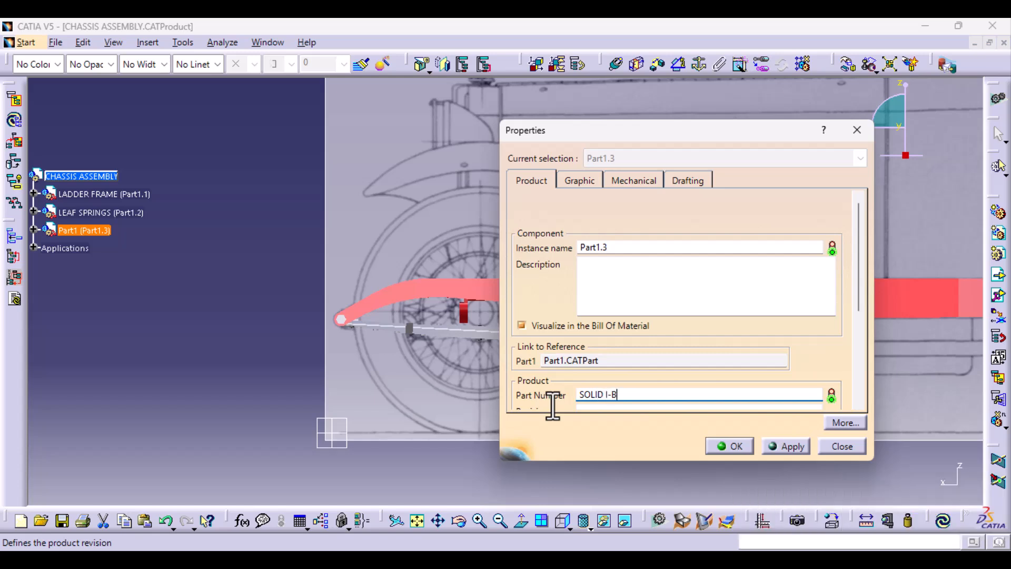
text(EAM AXLE)
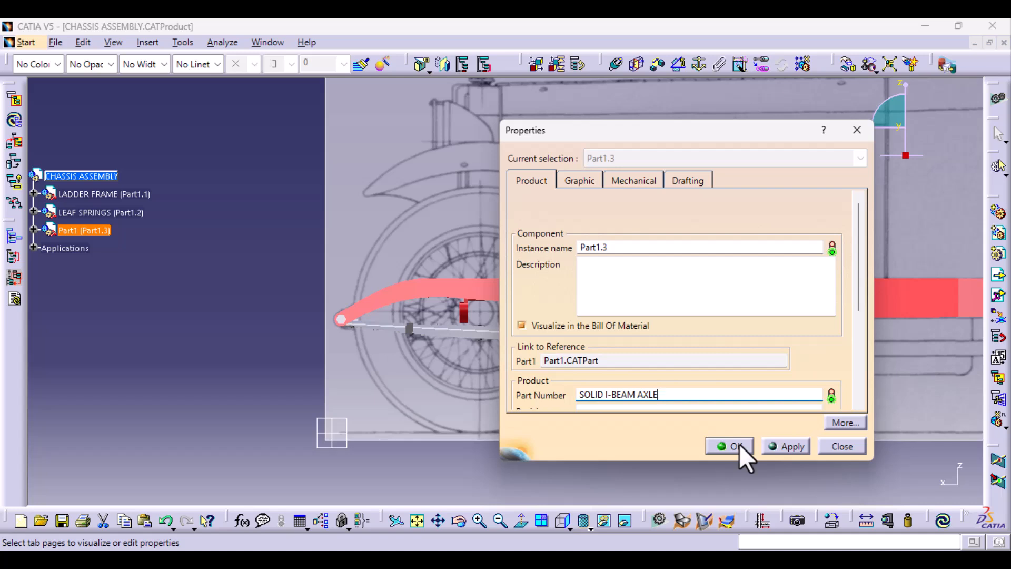
click(781, 446)
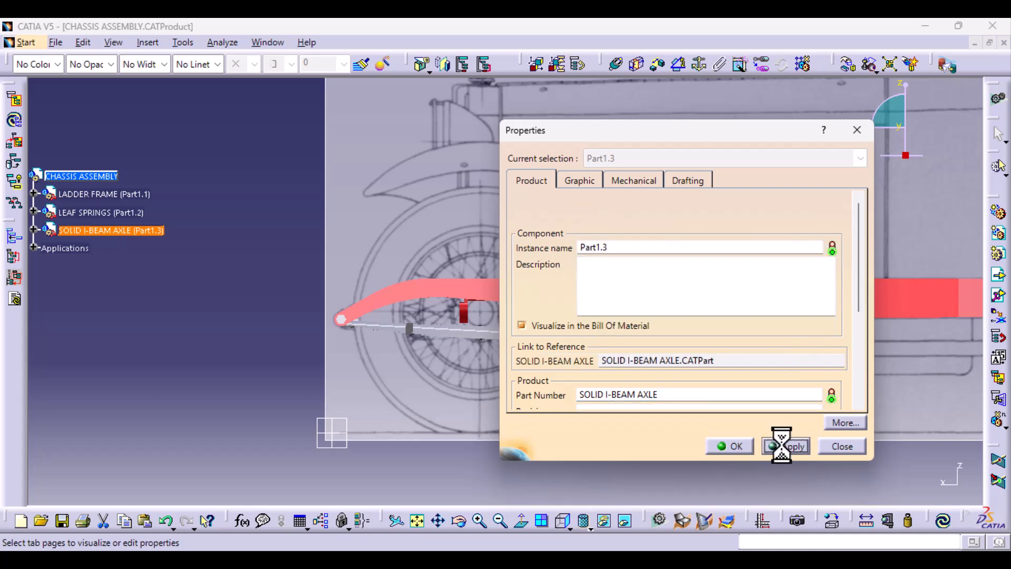
- Accept the properties, make the SOLID I-BEAM AXLE part active for editing and switch to the Part Design workbench
click(735, 446)
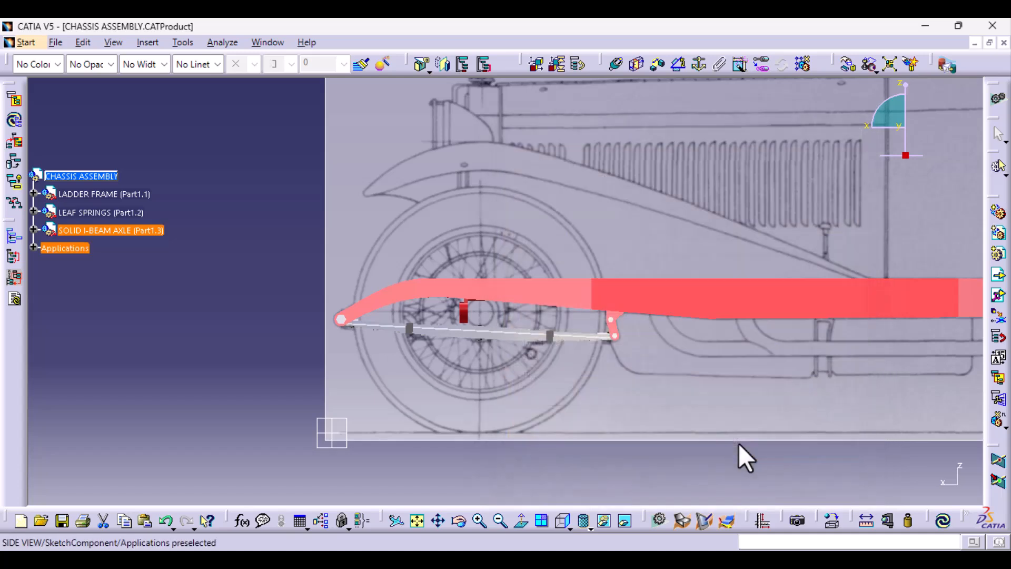
click(34, 230)
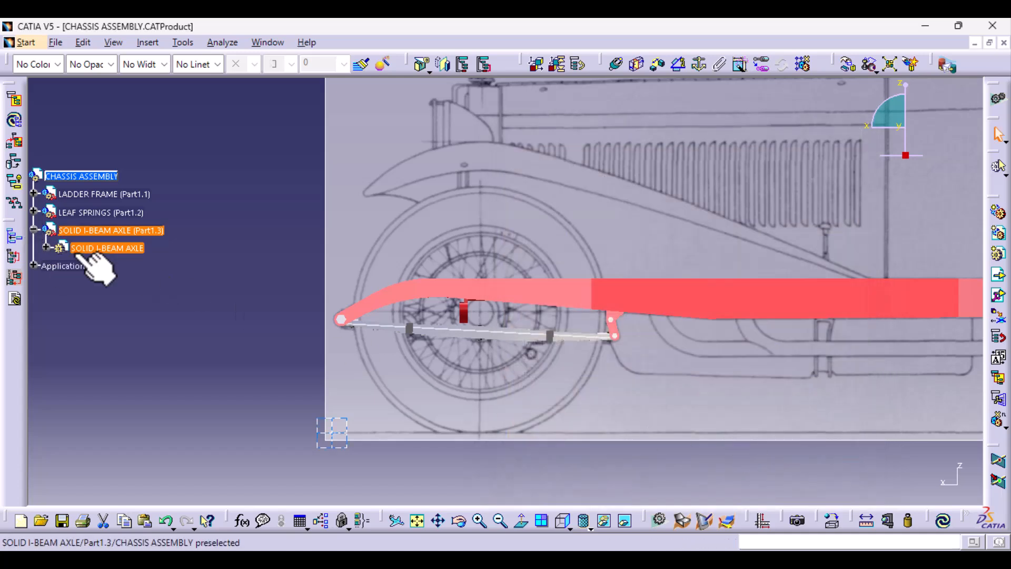
double_click(104, 248)
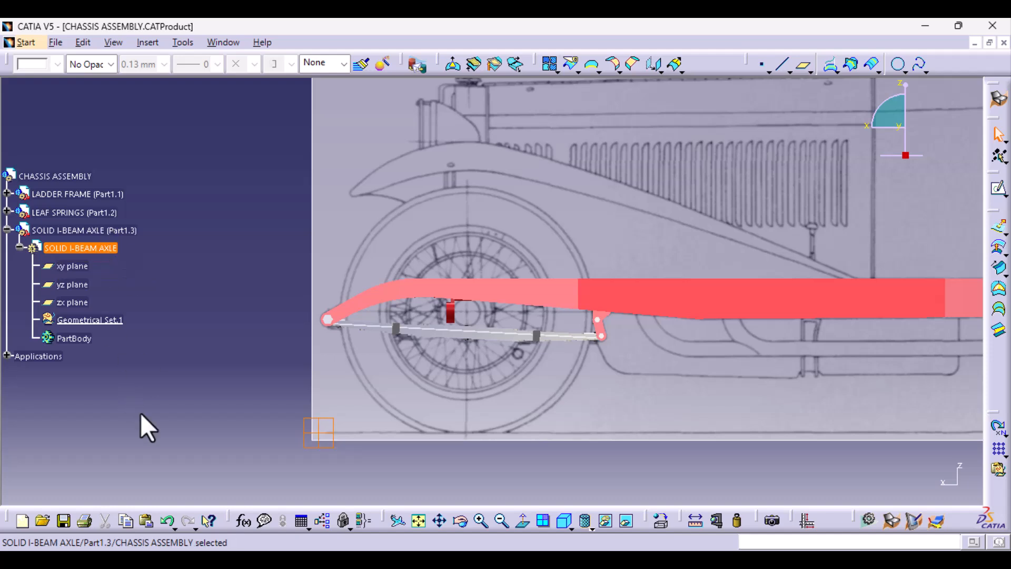
click(570, 528)
click(867, 520)
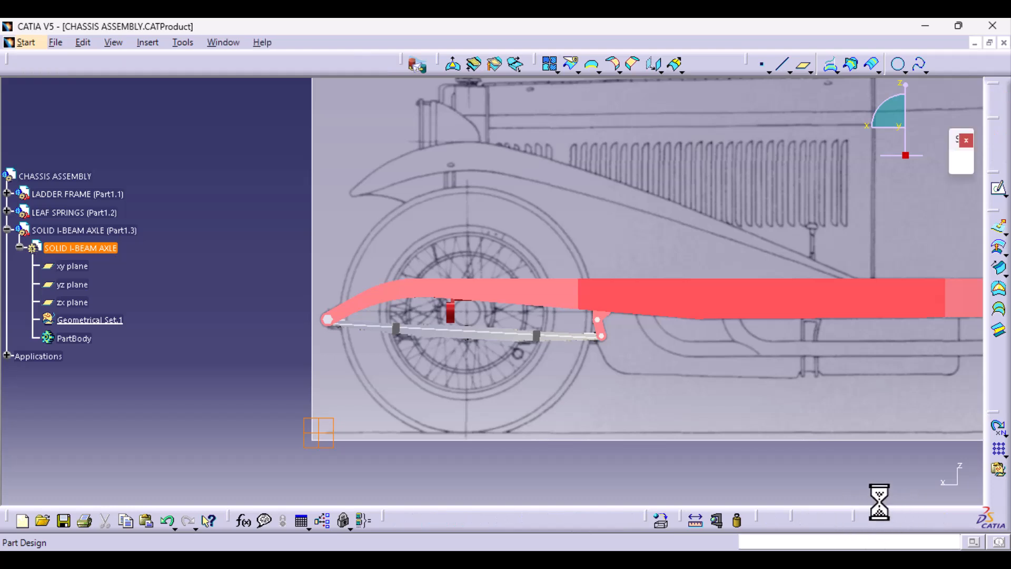
click(26, 42)
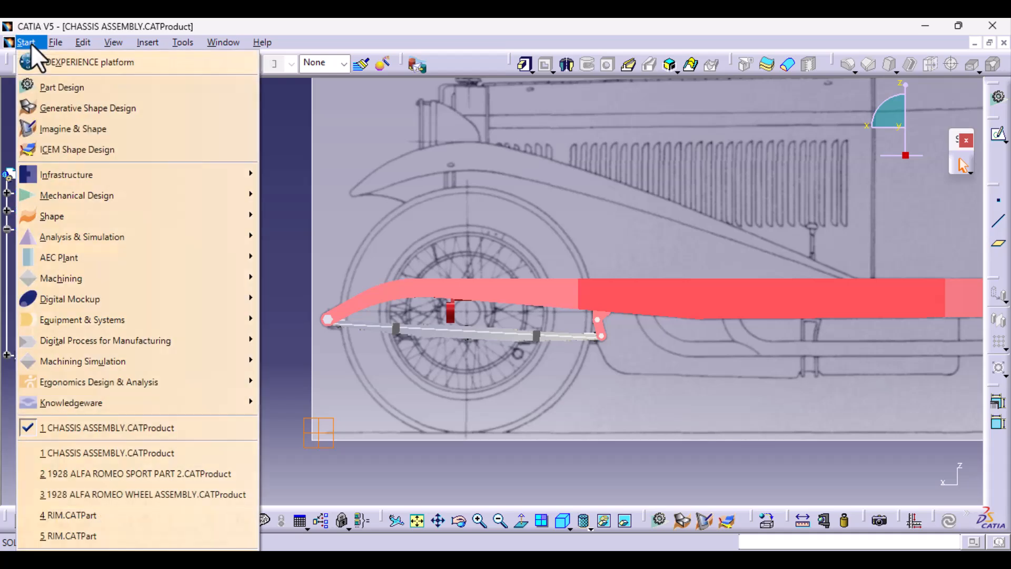
mouse_move(88, 198)
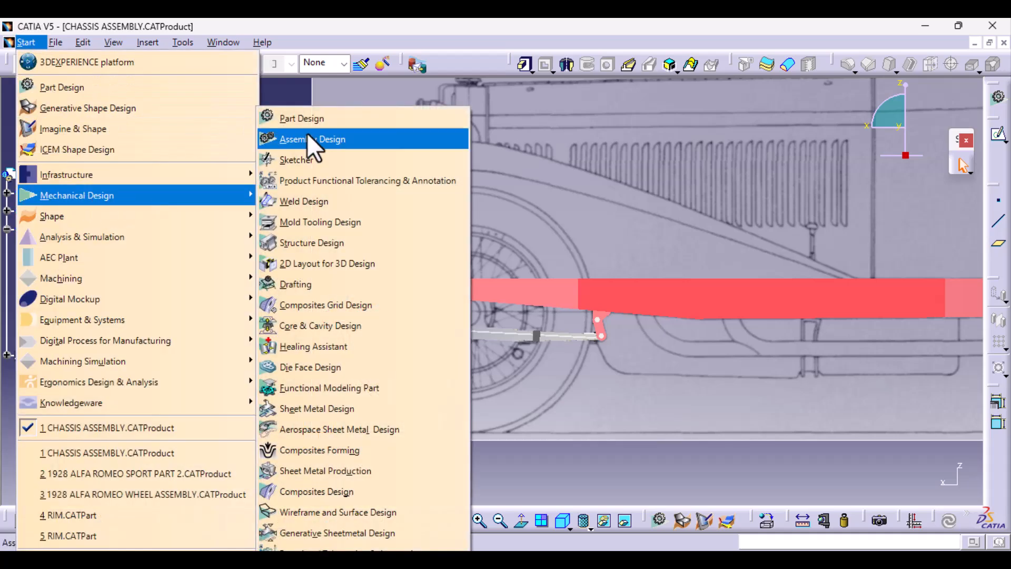
click(676, 466)
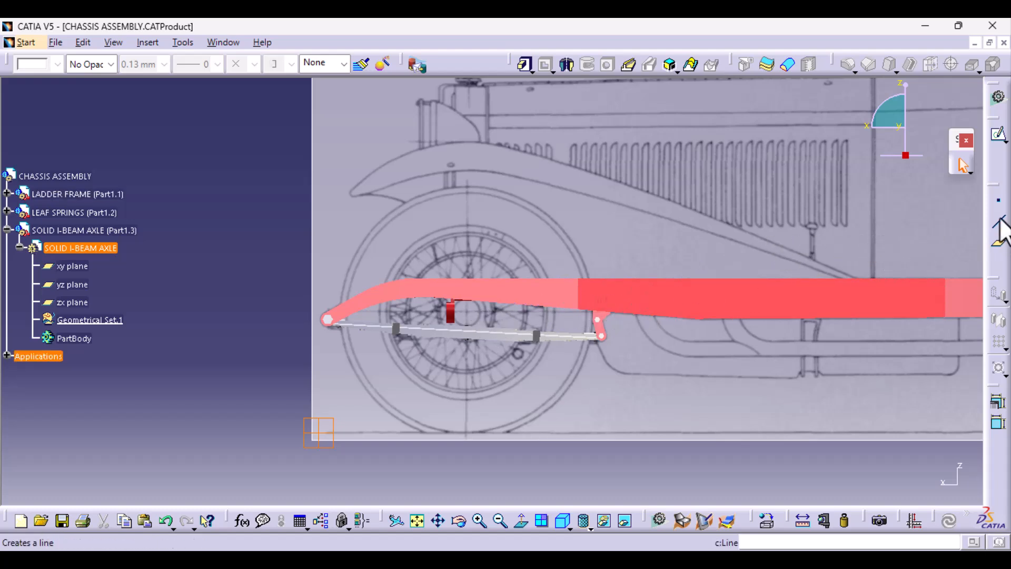
- Start a coordinate point in the axle part, previewing X at 300 mm and then at -300 mm
click(999, 203)
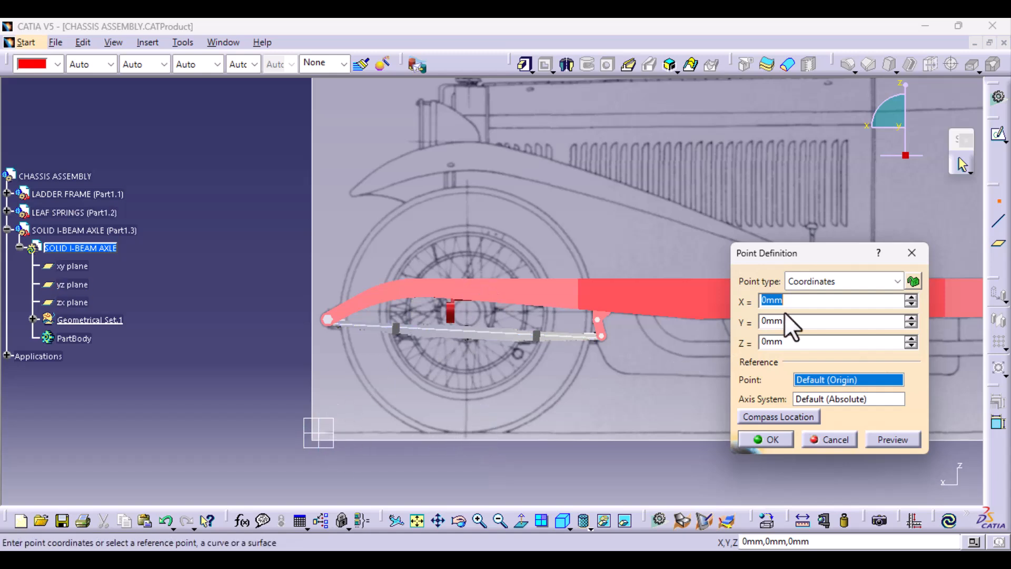
click(765, 298)
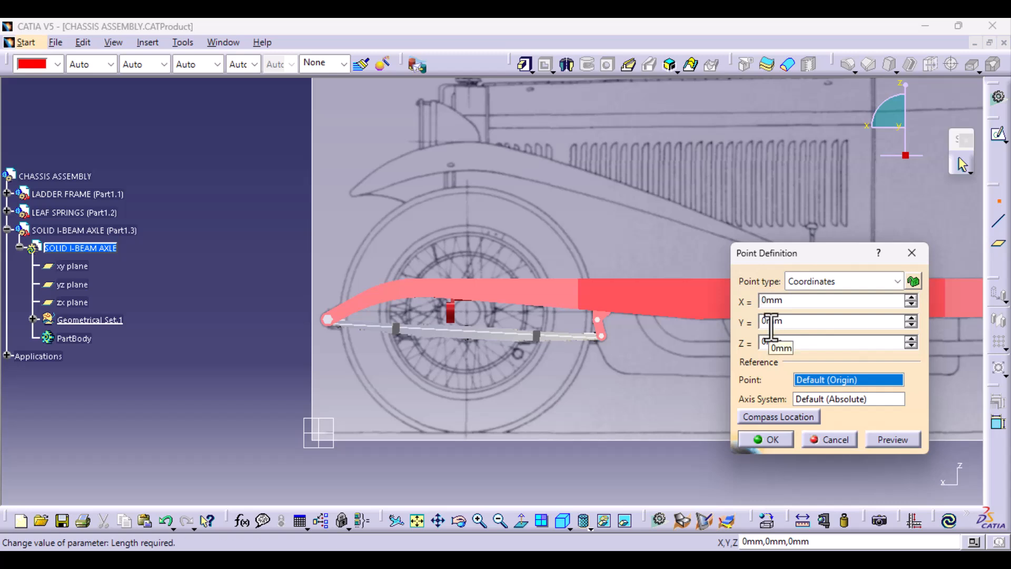
text(30)
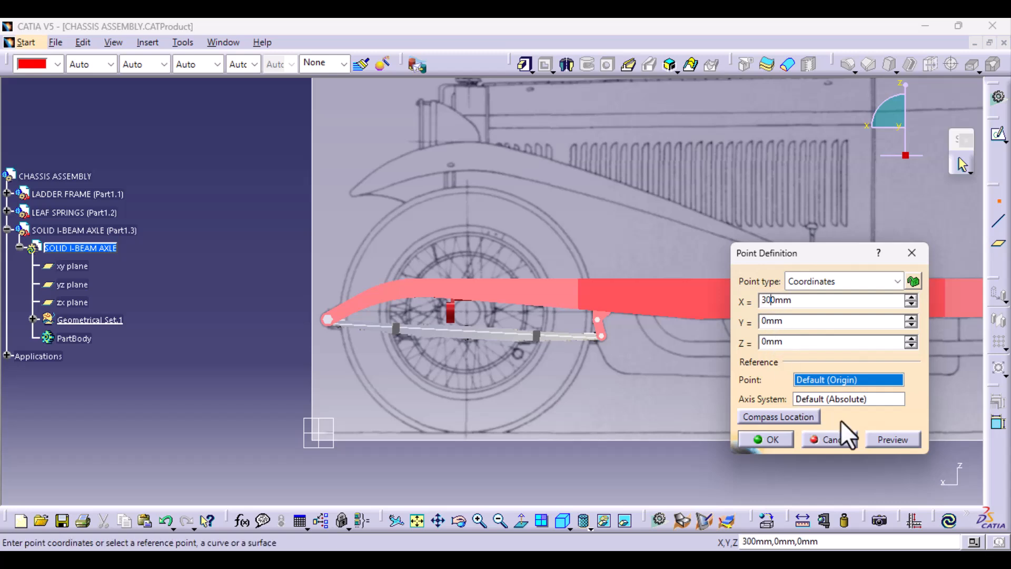
click(885, 440)
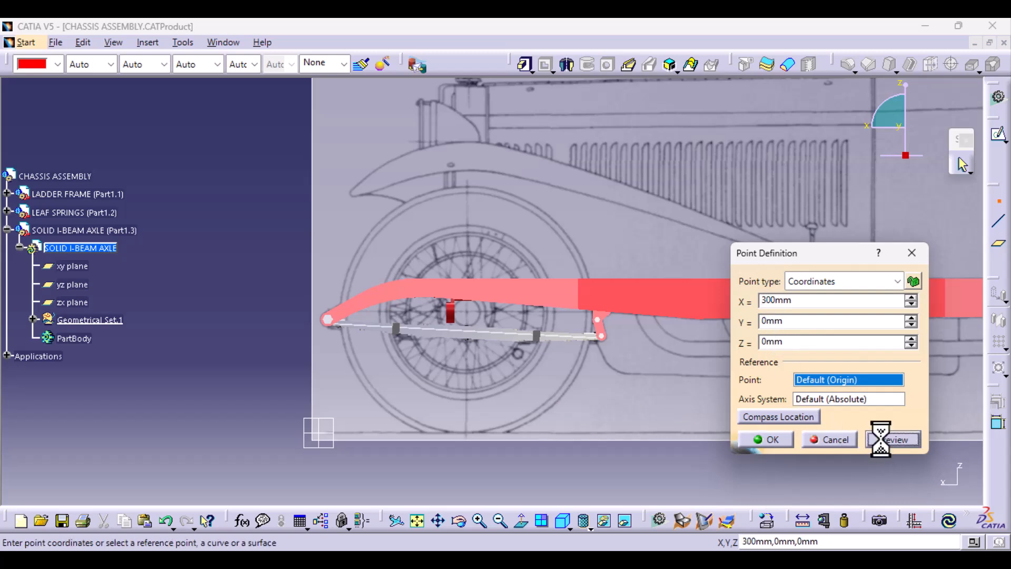
click(763, 304)
text(-)
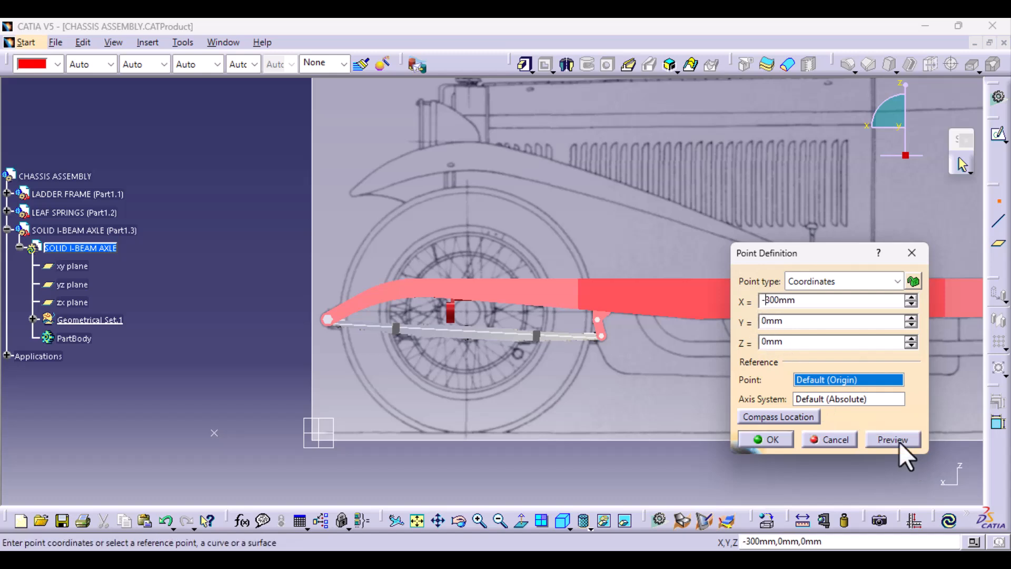
click(887, 437)
- Preview the point's X coordinate at -500 mm, then set it to -400 mm near the front wheel's vertical centre line
click(770, 301)
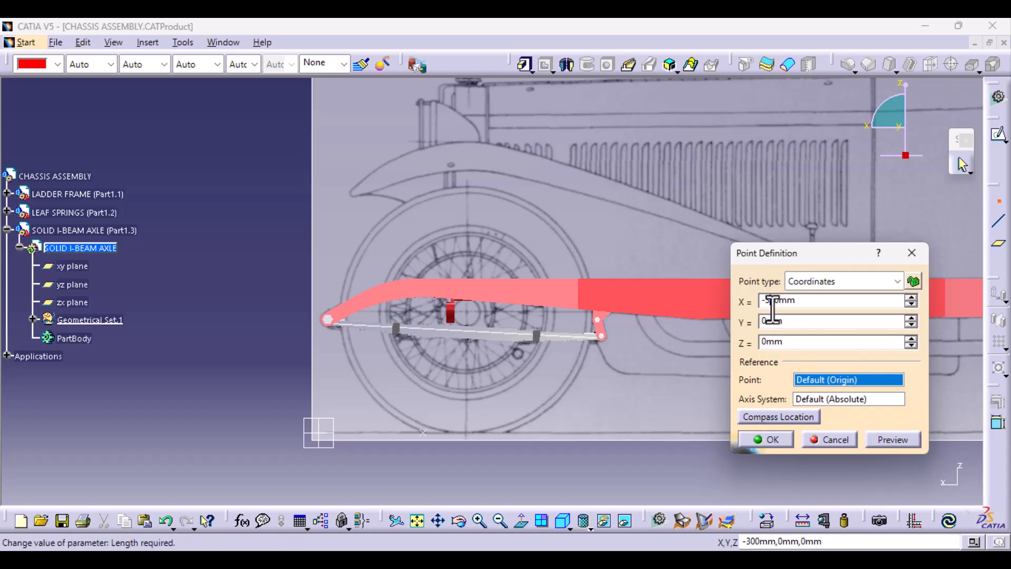
key(BackSpace)
text(5)
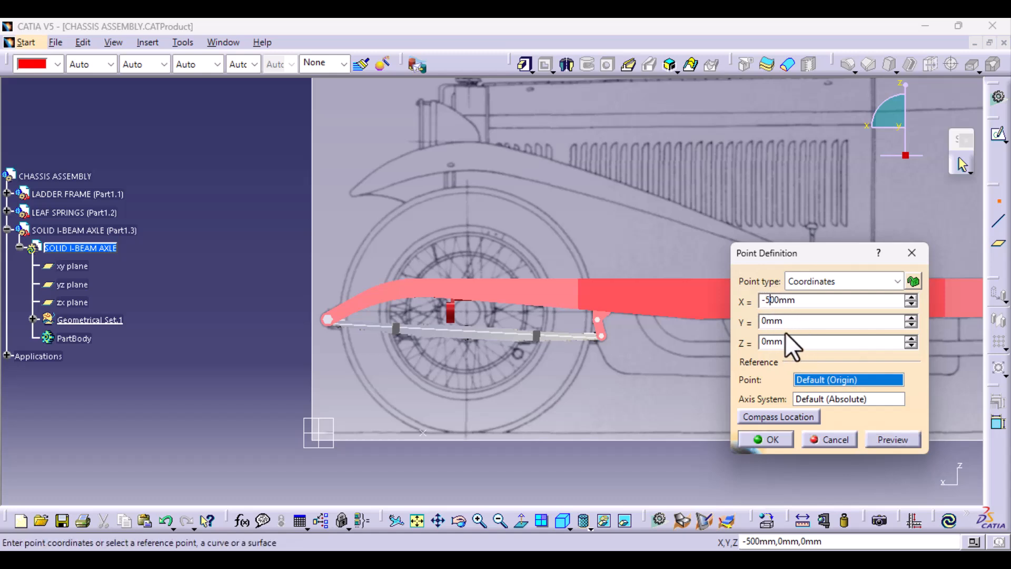
click(901, 439)
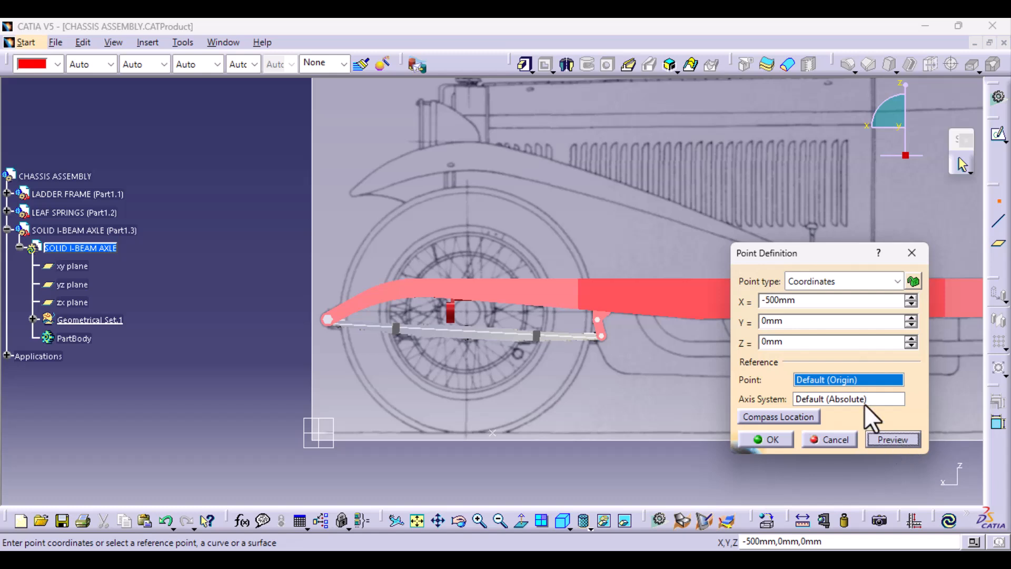
click(772, 300)
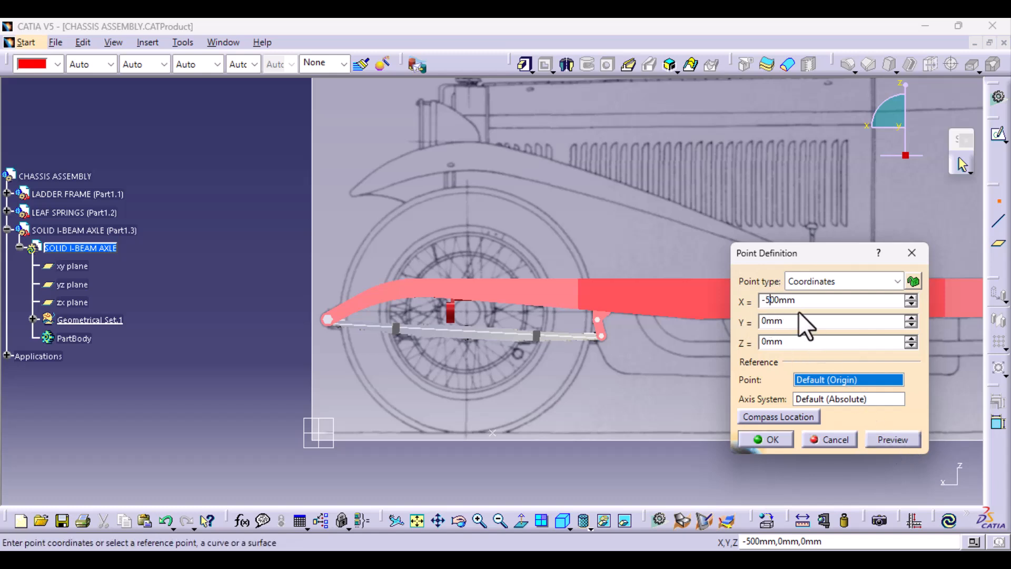
key(BackSpace)
text(4)
click(885, 439)
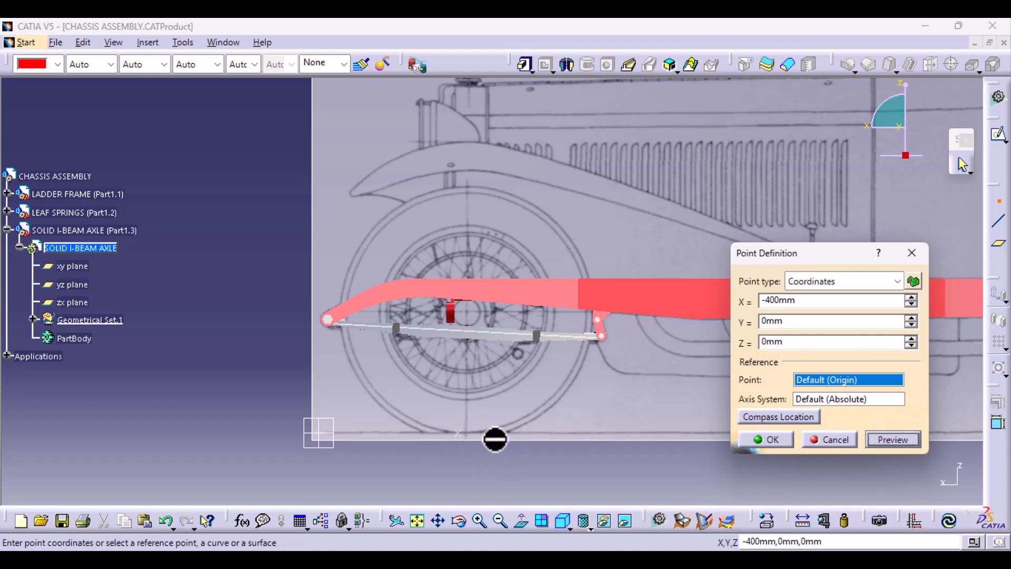
- Fine-tune the point's X coordinate to -423 mm to align it with the front wheel's vertical centre line on the blueprint
mouse_move(474, 485)
middle_down()
mouse_move(468, 408)
mouse_move(500, 440)
mouse_move(555, 228)
middle_up()
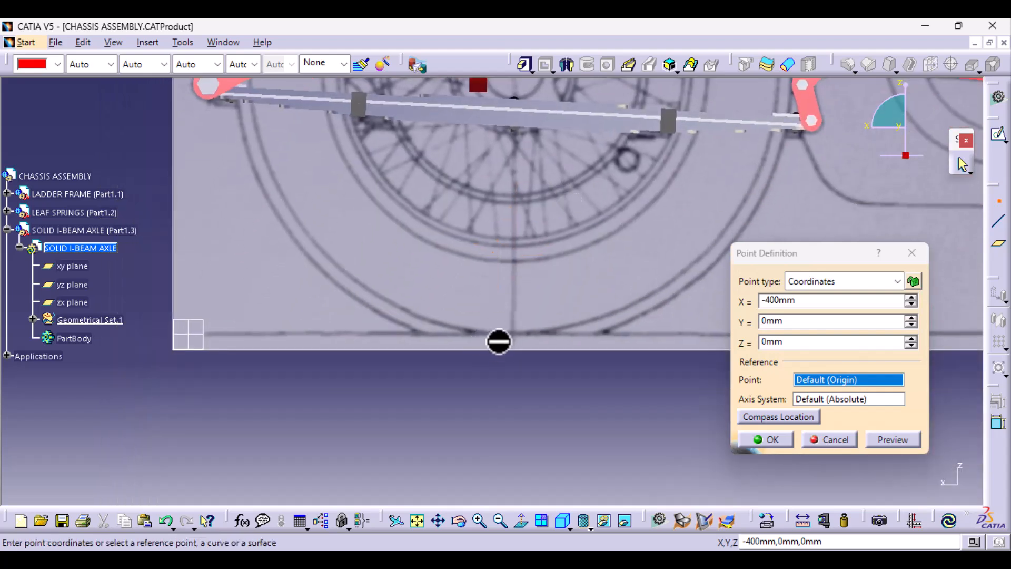
click(911, 303)
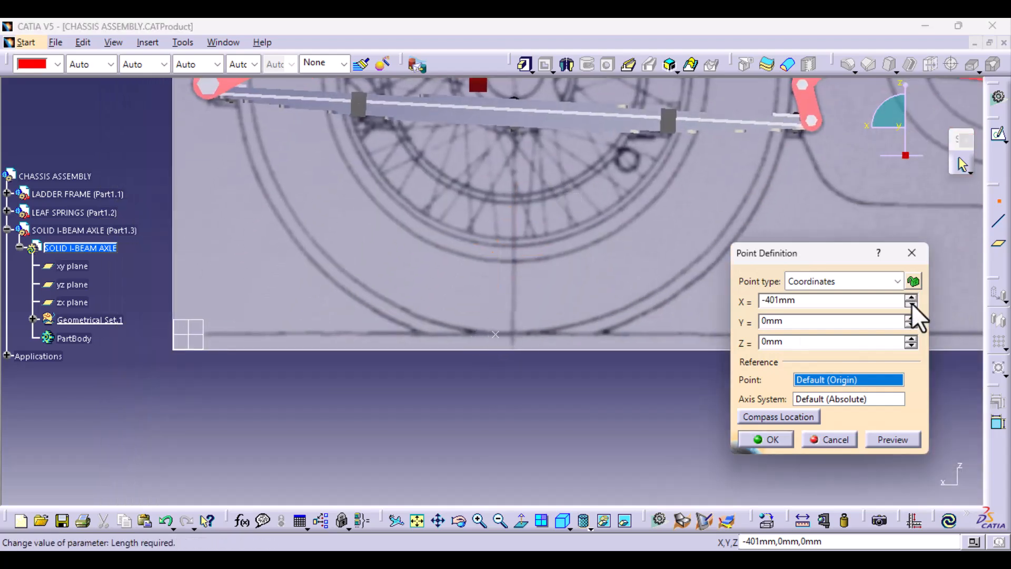
click(911, 303)
click(912, 304)
click(912, 303)
click(911, 304)
click(912, 303)
click(911, 303)
click(911, 303)
click(912, 304)
click(912, 303)
click(911, 303)
click(911, 304)
click(911, 304)
click(911, 304)
click(911, 304)
click(911, 303)
click(911, 304)
click(911, 304)
middle_drag(500, 473, 451, 239)
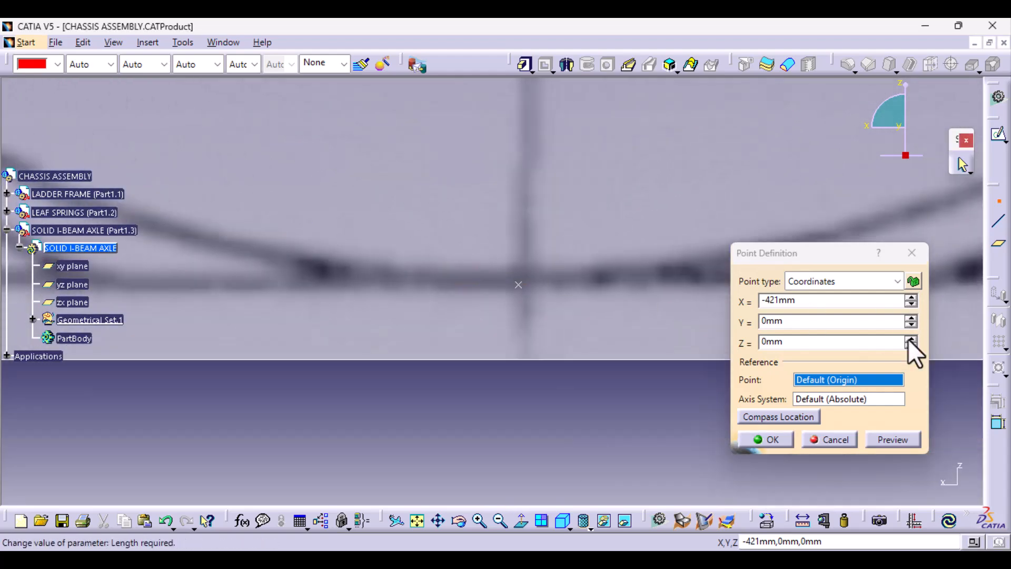
click(911, 304)
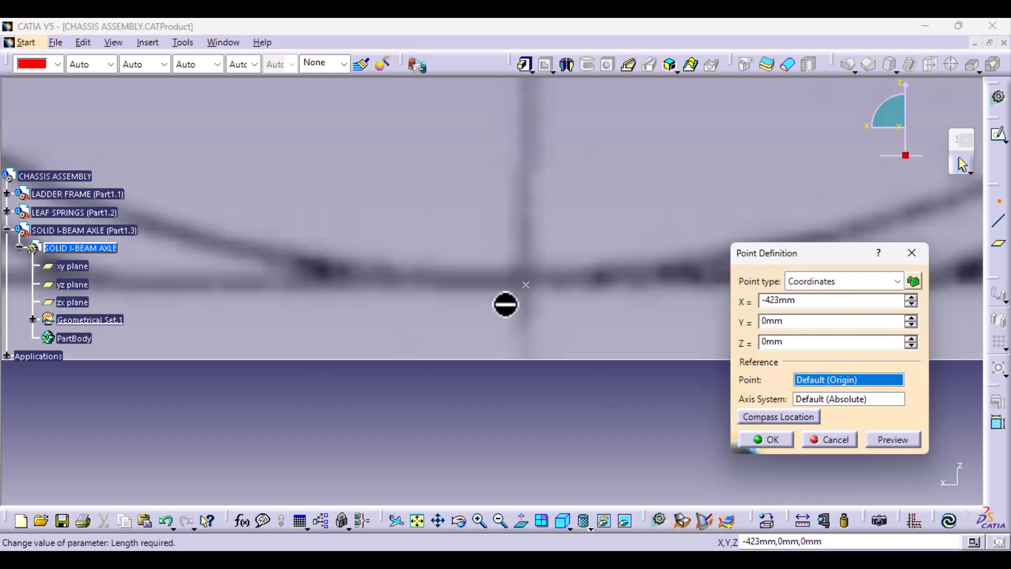
- Raise the point towards the front wheel centre, previewing Z at 400 mm and then setting it to 350 mm
middle_drag(592, 297, 543, 532)
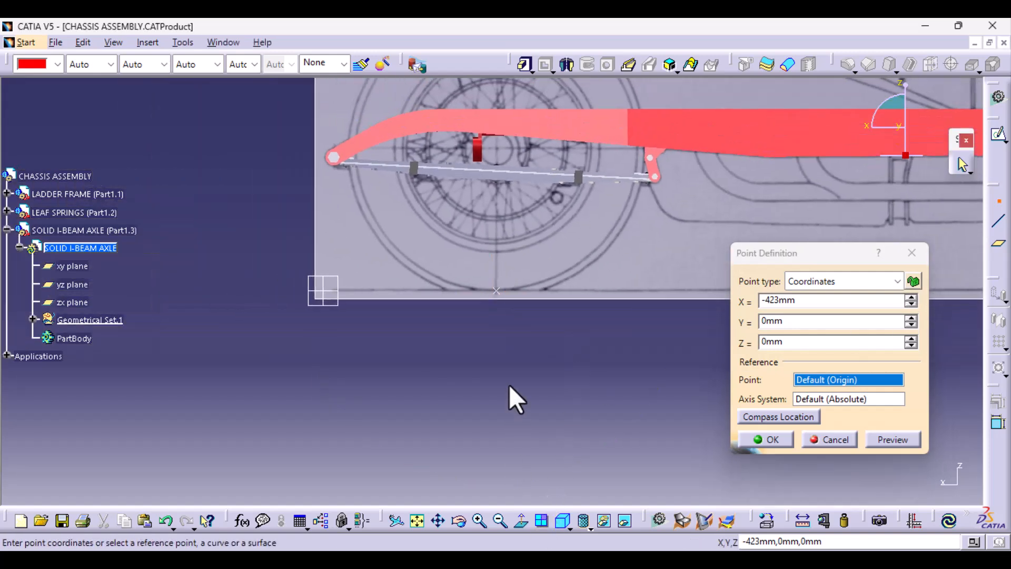
middle_drag(510, 386, 519, 447)
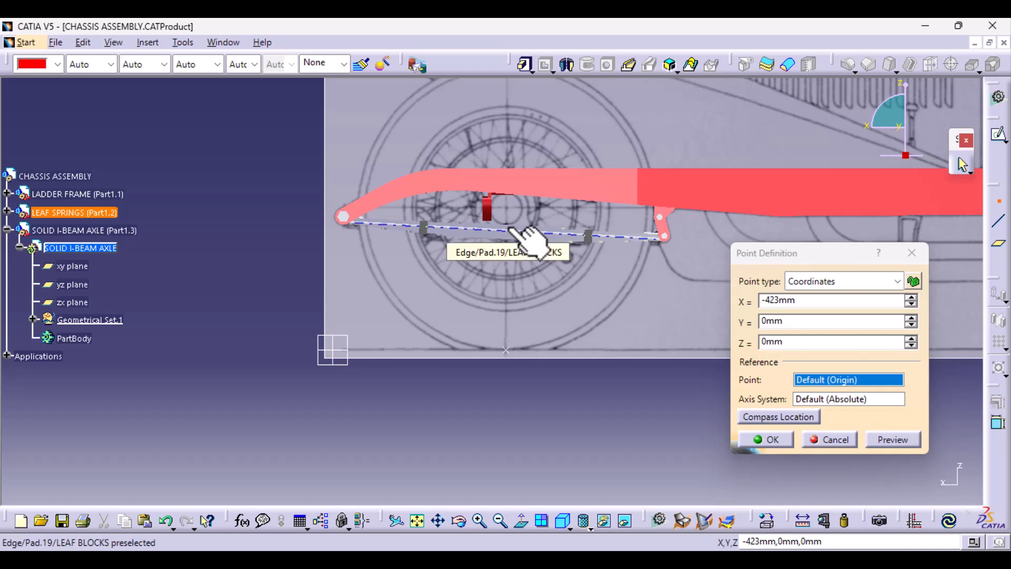
click(766, 343)
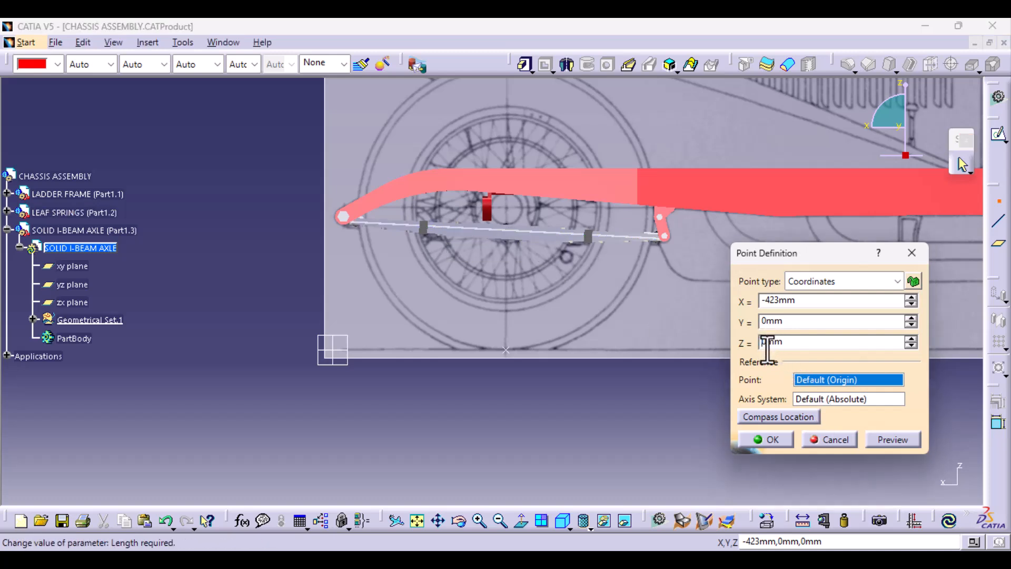
text(4)
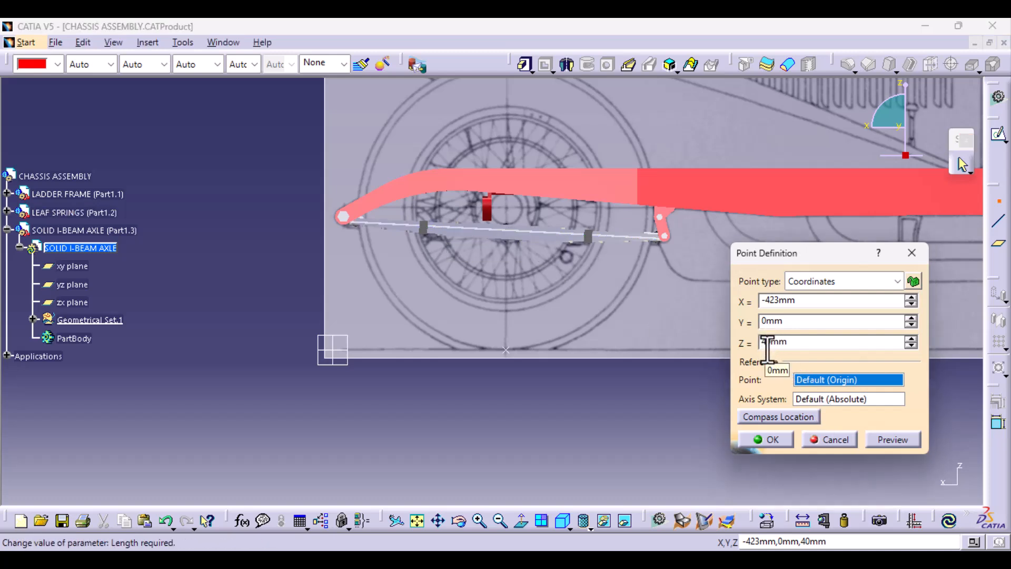
text(0)
click(890, 439)
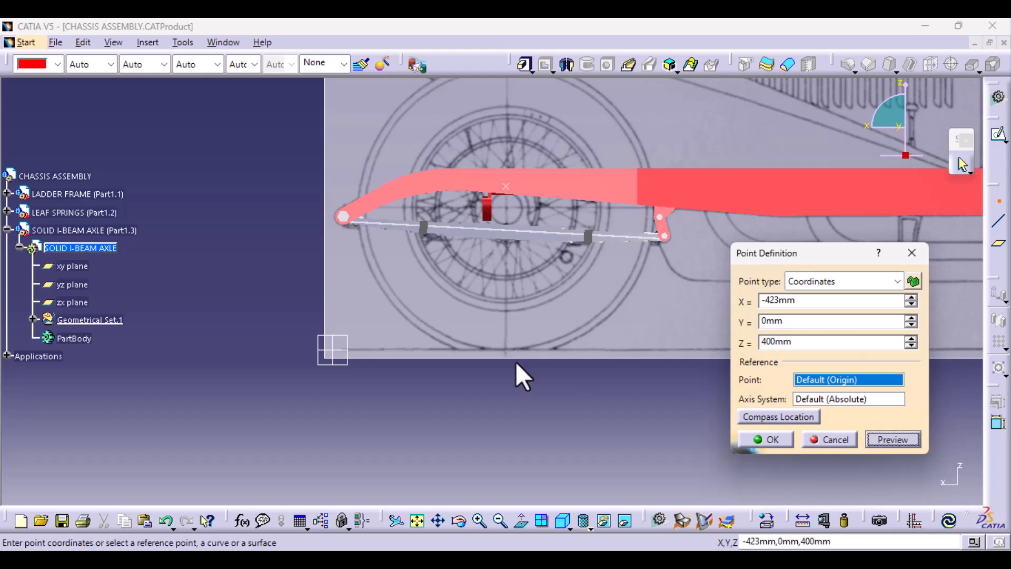
middle_drag(517, 362, 518, 223)
middle_drag(553, 217, 490, 523)
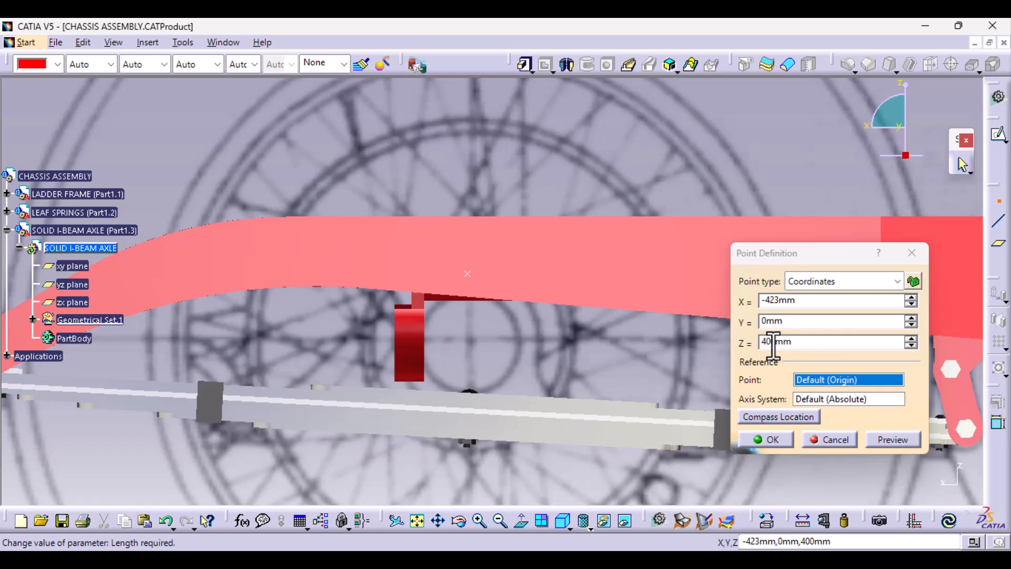
drag(773, 342, 748, 342)
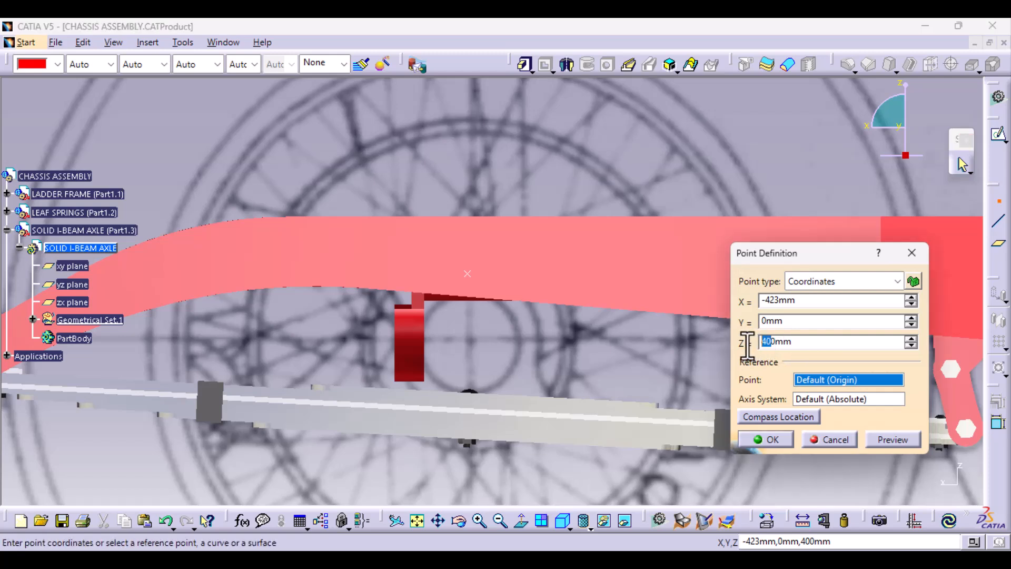
text(35)
click(892, 439)
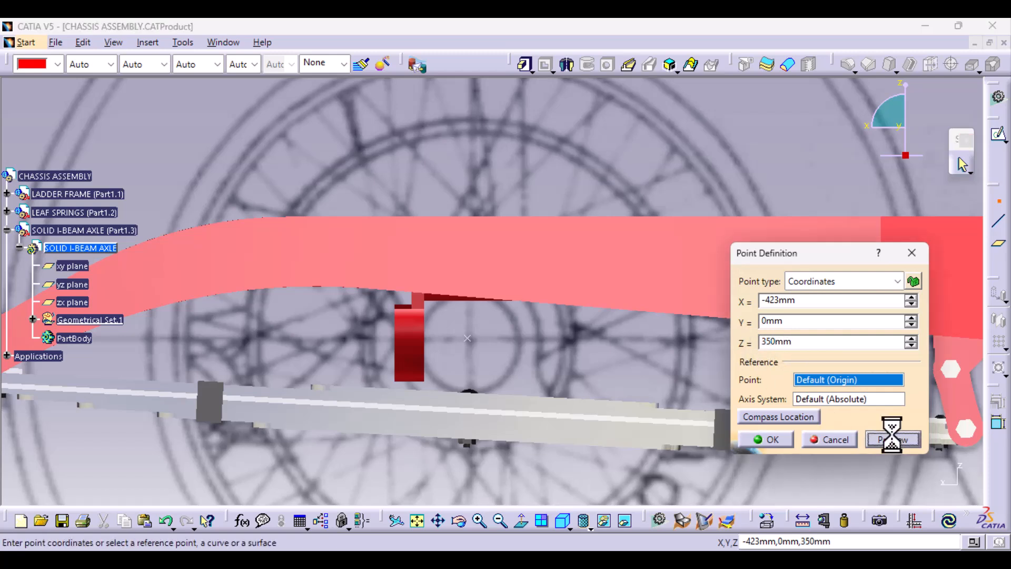
- Fine-tune the point onto the wheel hub's centre cross with X at -424 mm and Z at 349 mm
middle_drag(491, 393, 551, 235)
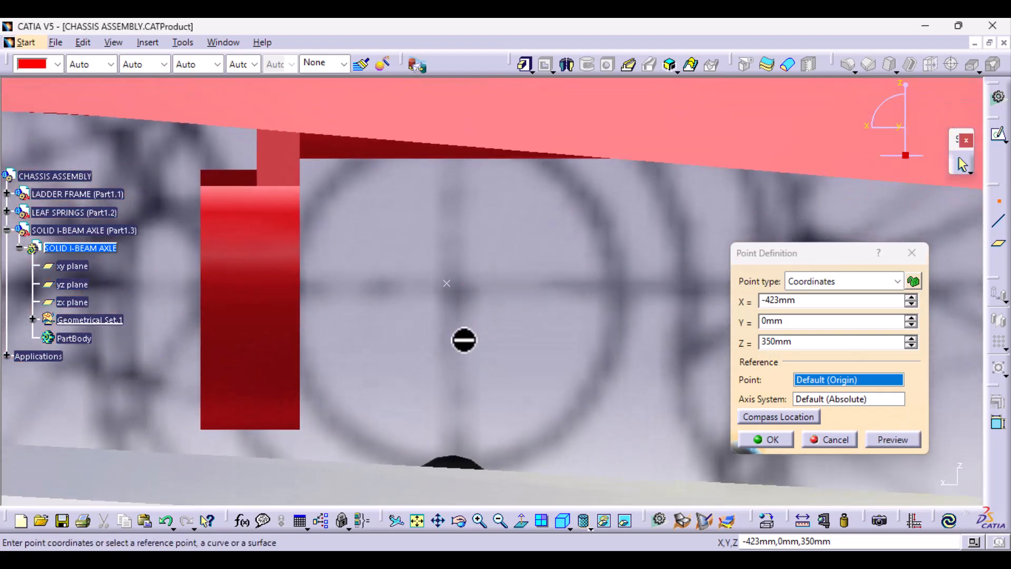
click(911, 346)
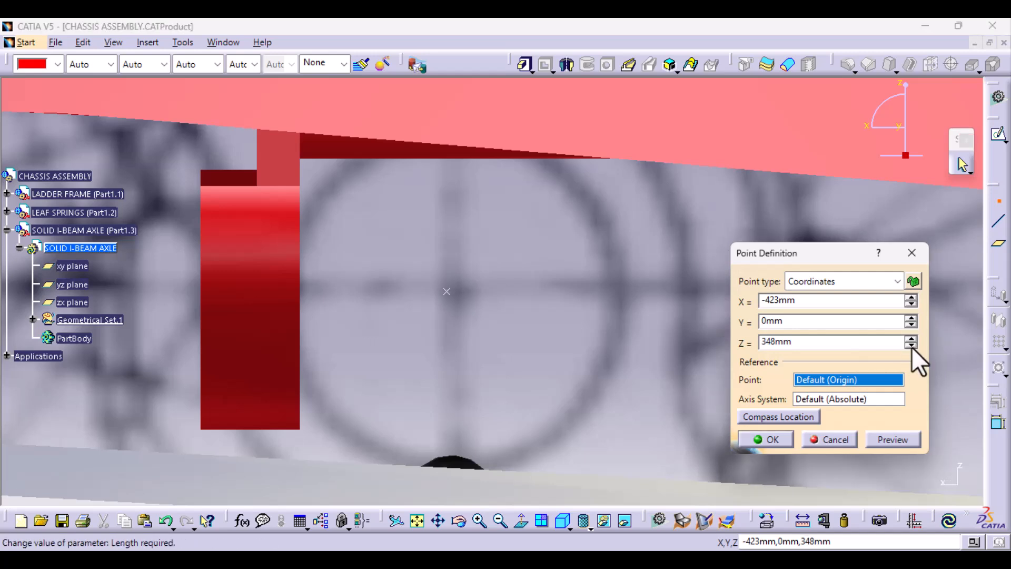
click(909, 340)
click(910, 305)
mouse_move(455, 279)
middle_down()
mouse_move(521, 266)
mouse_move(560, 463)
mouse_move(587, 354)
mouse_move(625, 546)
mouse_move(654, 207)
mouse_move(661, 372)
mouse_move(652, 478)
mouse_move(526, 396)
middle_up()
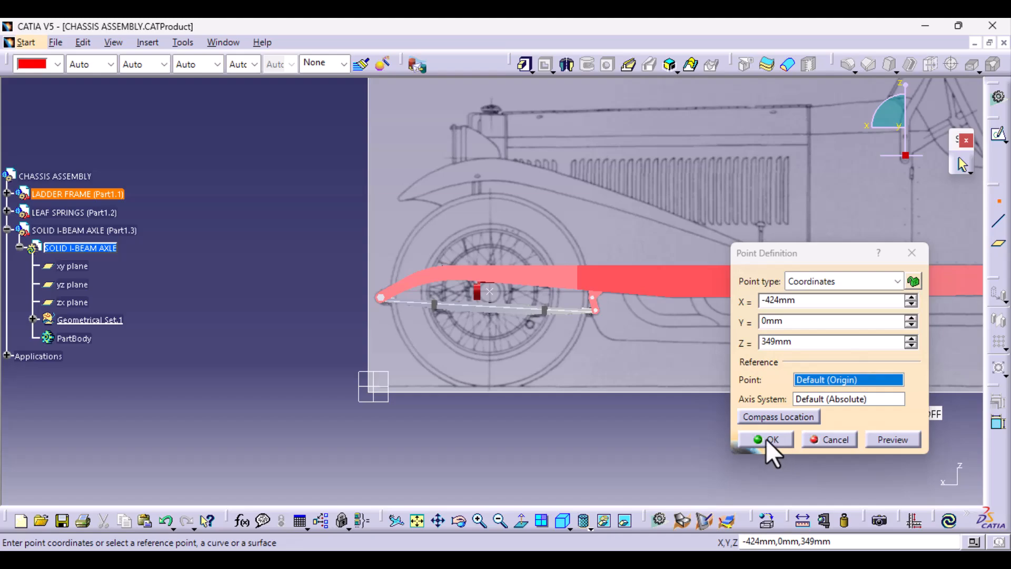
- Check the point's position in 3D, restore the standard right view and confirm the point definition
middle_drag(295, 392, 499, 375)
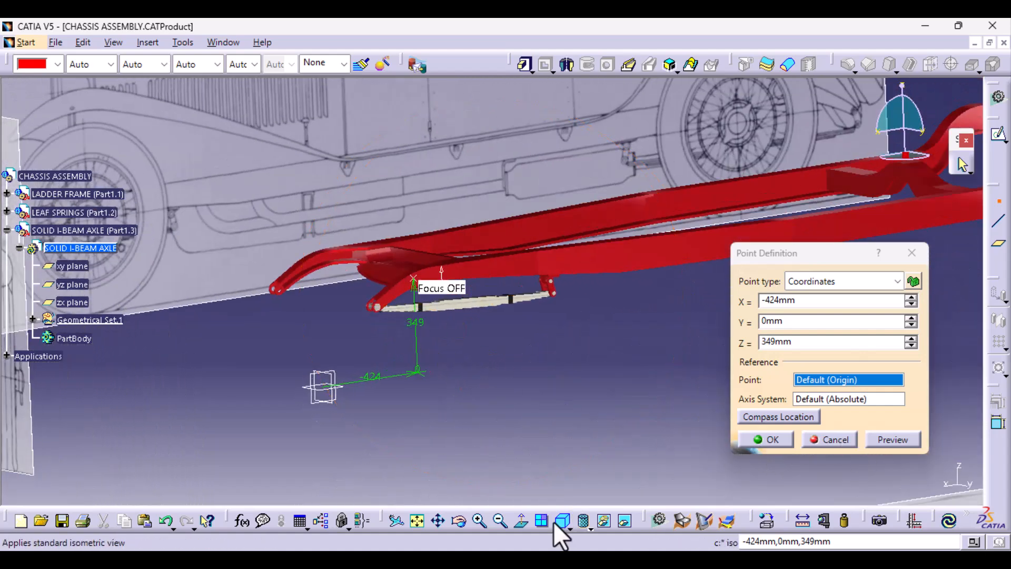
click(569, 527)
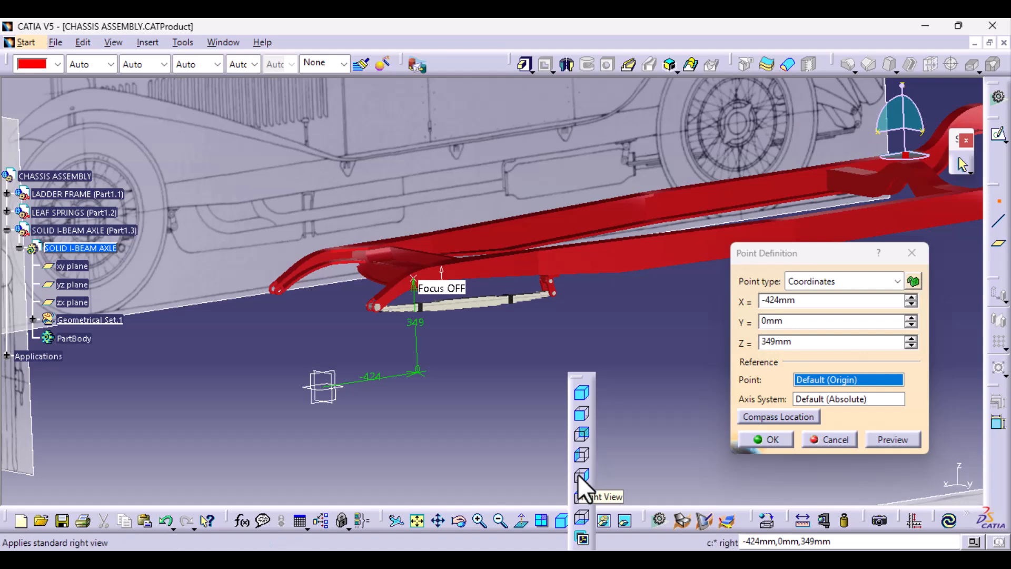
click(579, 476)
click(774, 439)
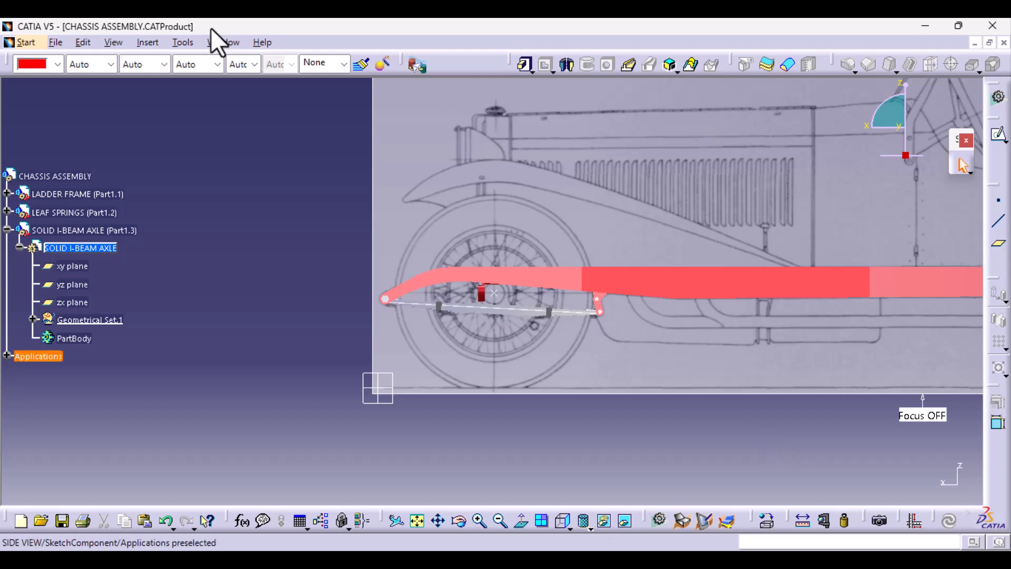
- Create a standard axis system in the solid I-beam axle part with the Current option turned off
click(146, 43)
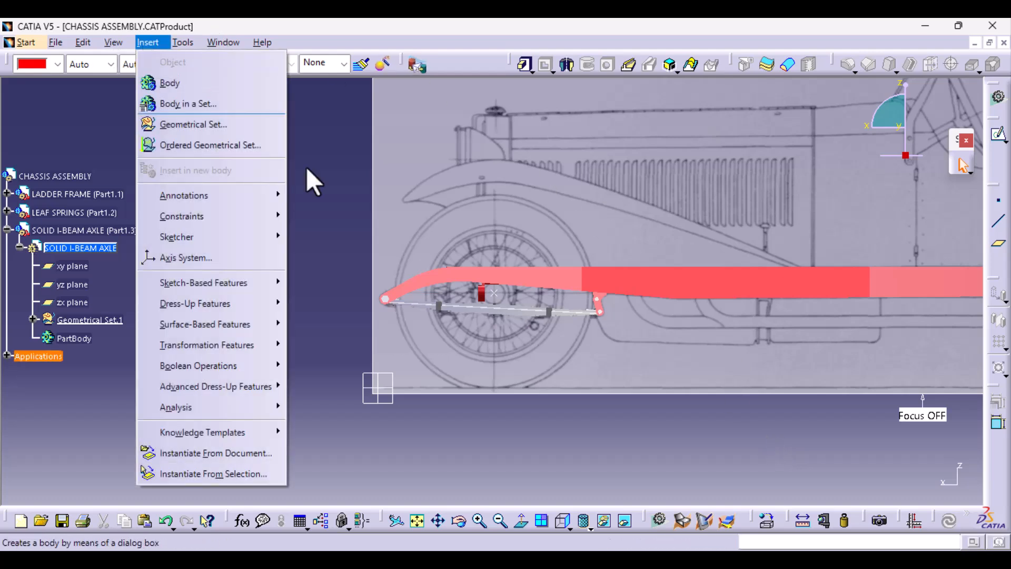
click(227, 250)
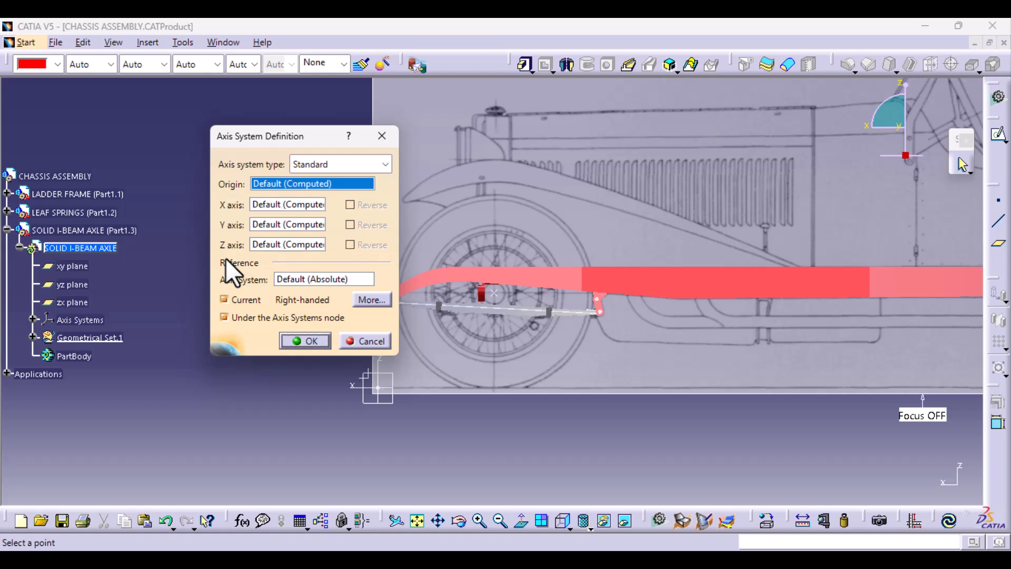
click(224, 299)
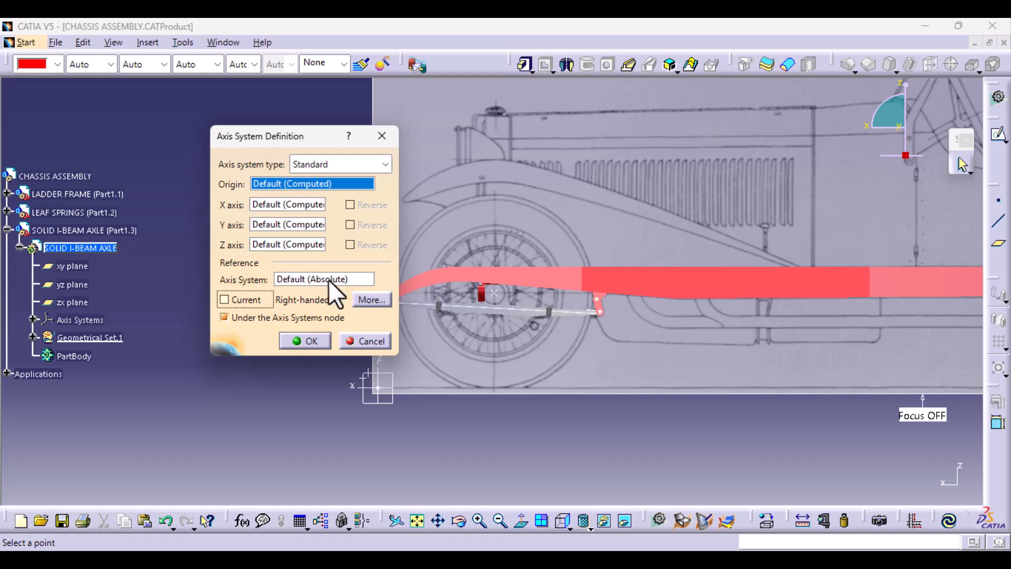
click(305, 341)
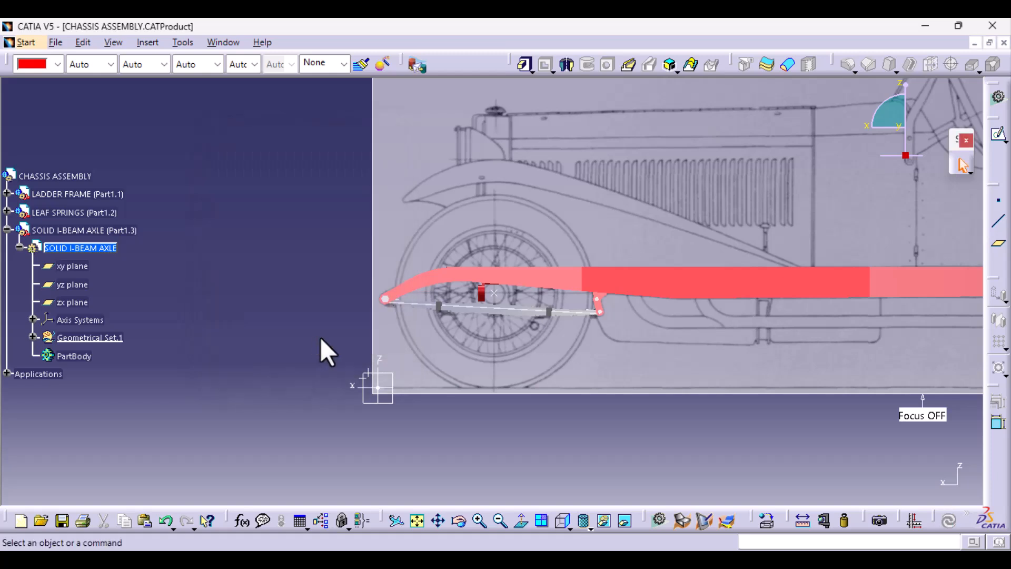
- Redefine the axle part's axis system so its origin lies on Point.1 at the front wheel centre
middle_drag(318, 339, 513, 375)
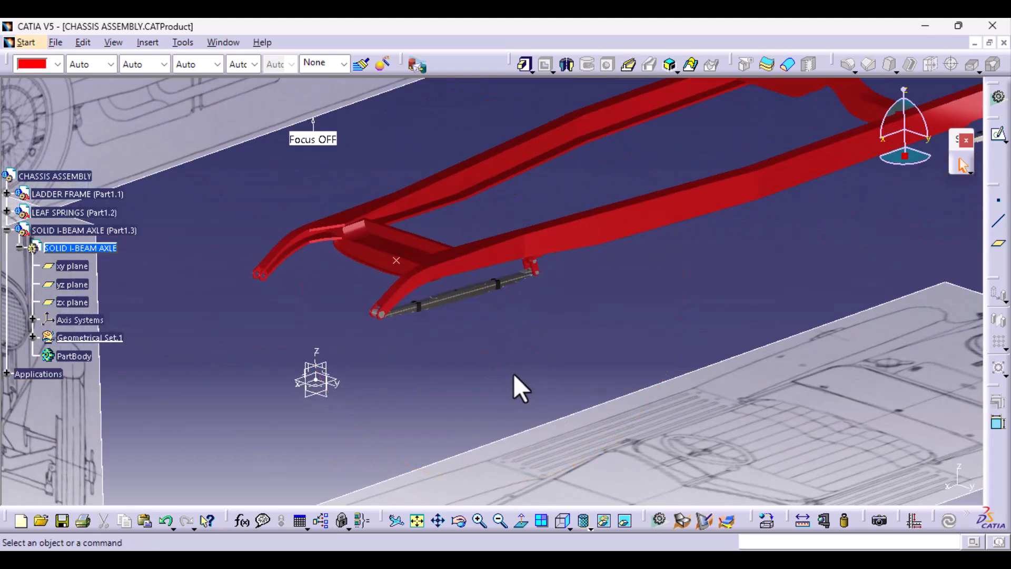
click(32, 319)
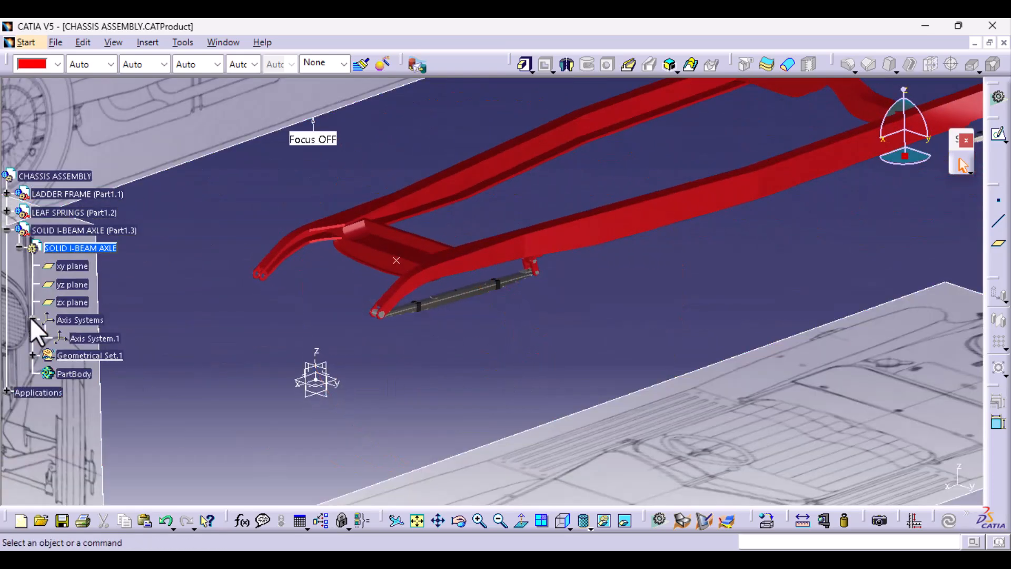
double_click(100, 337)
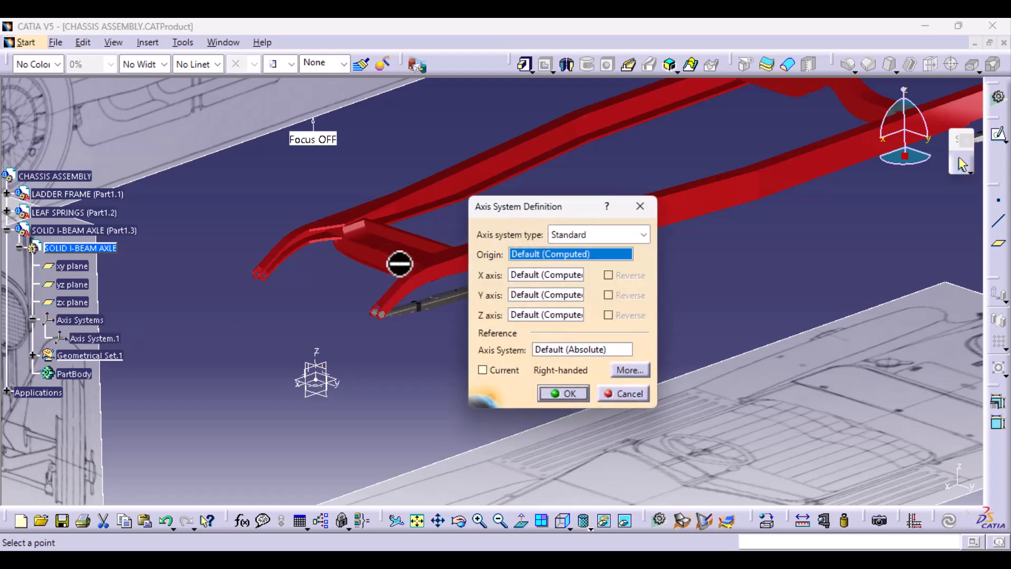
click(398, 260)
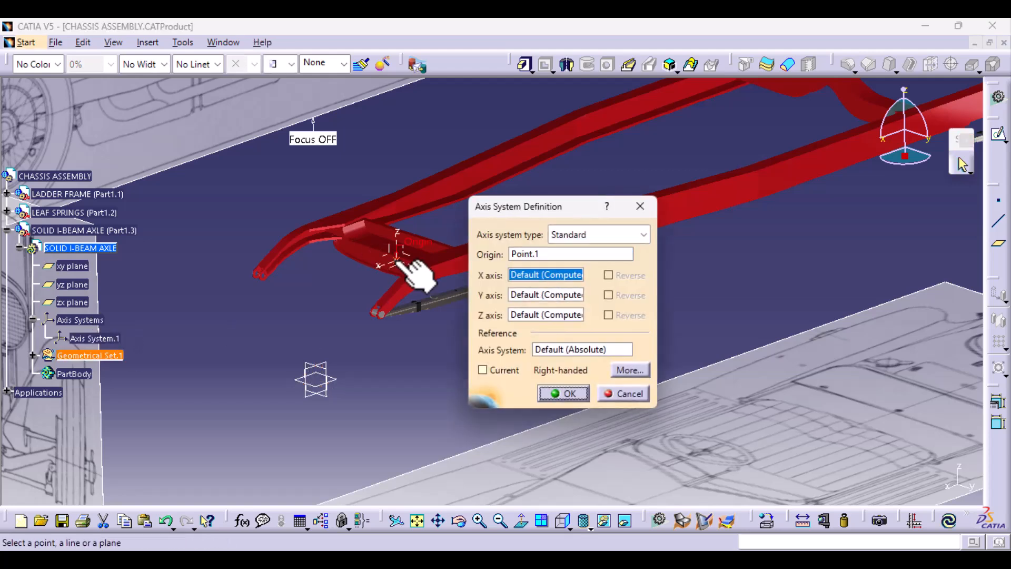
click(566, 398)
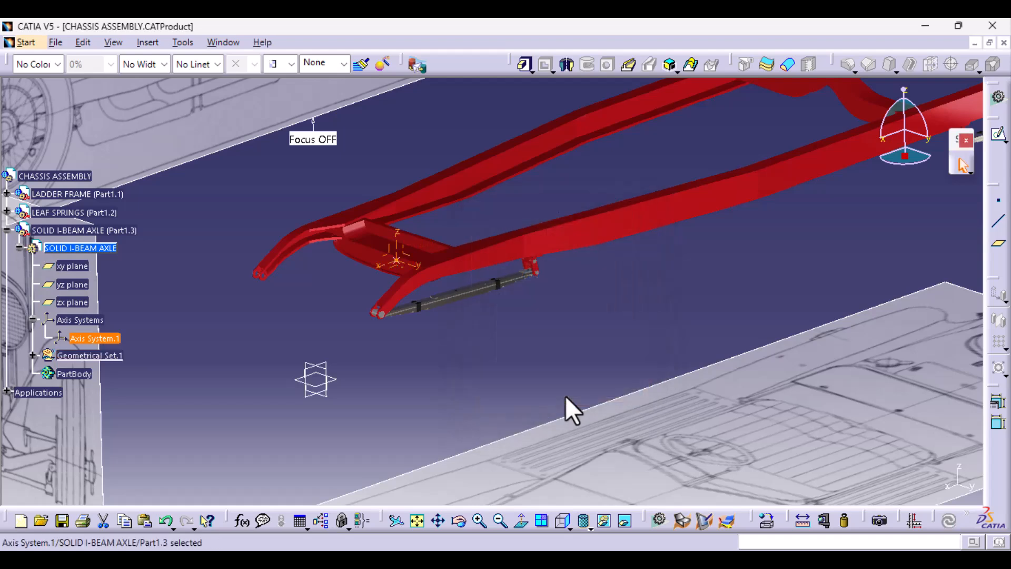
click(513, 377)
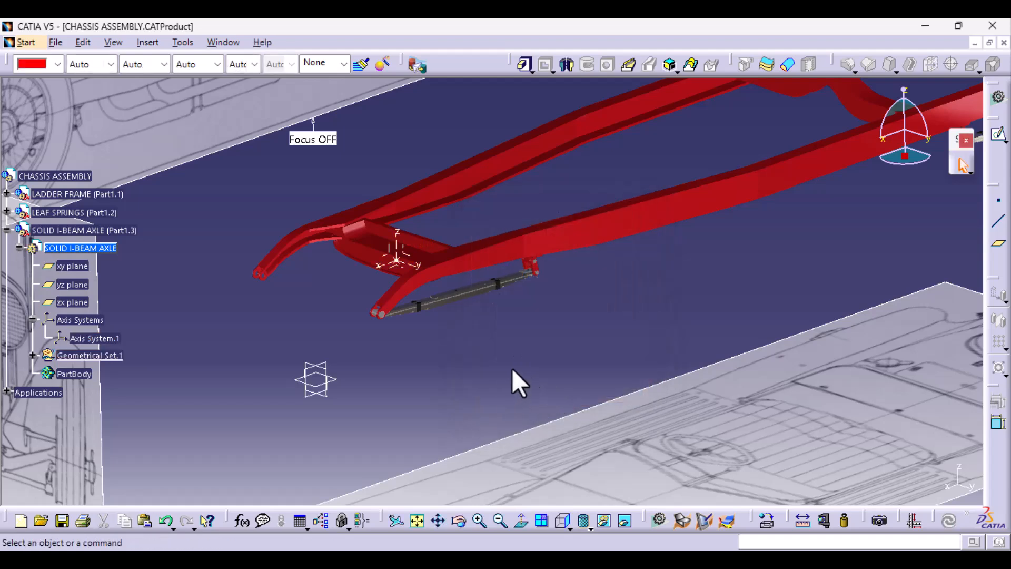
- Hide the axle part's xy, yz and zx planes and the wheel-centre reference point
mouse_move(513, 377)
middle_down()
mouse_move(496, 350)
mouse_move(354, 345)
mouse_move(397, 392)
mouse_move(384, 354)
middle_up()
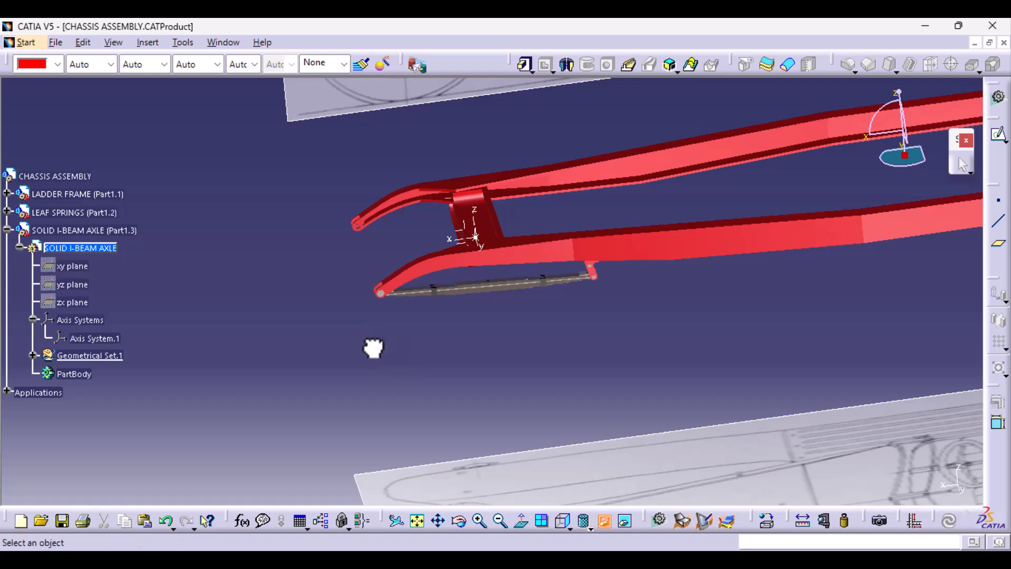
click(603, 518)
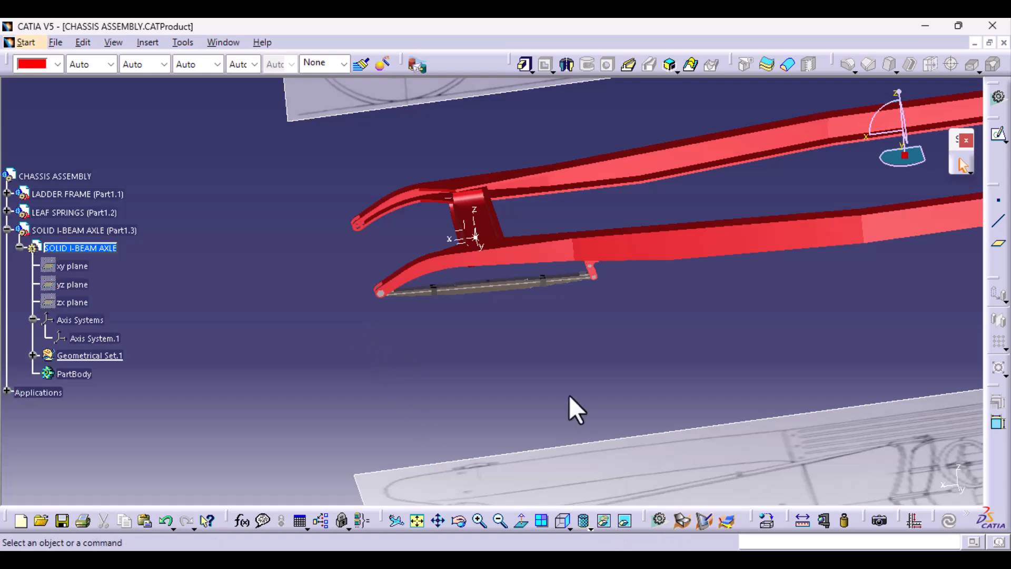
middle_drag(542, 413, 621, 380)
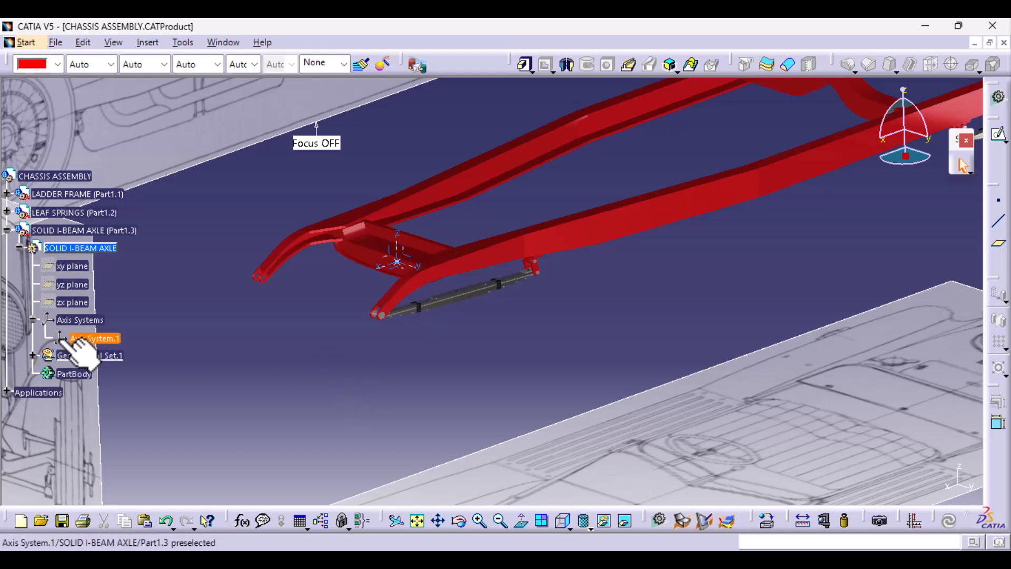
click(33, 356)
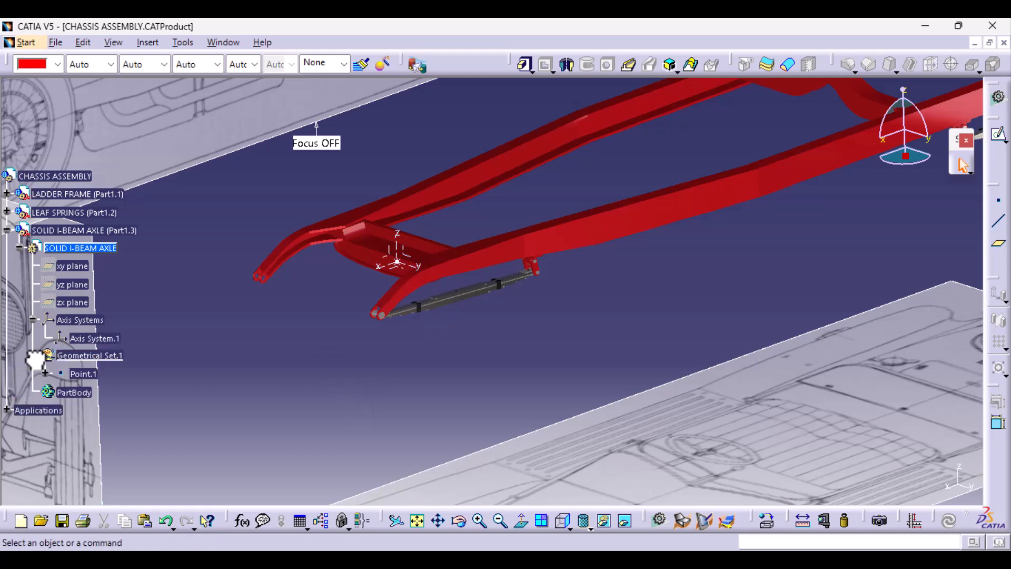
right_click(84, 372)
click(154, 94)
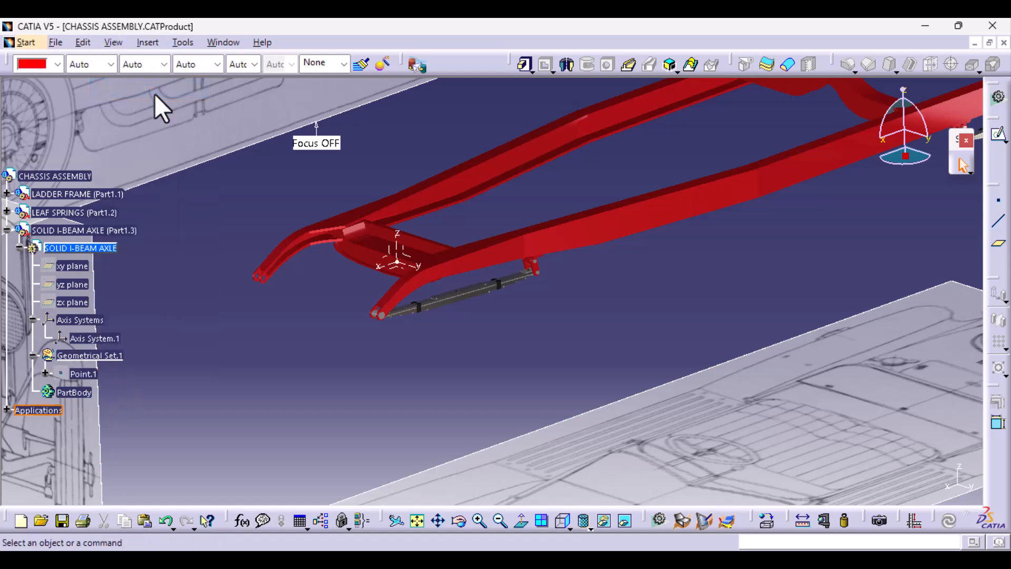
- Switch to the standard front view and open a sketch on the YZ plane of the wheel-centre axis system
click(559, 522)
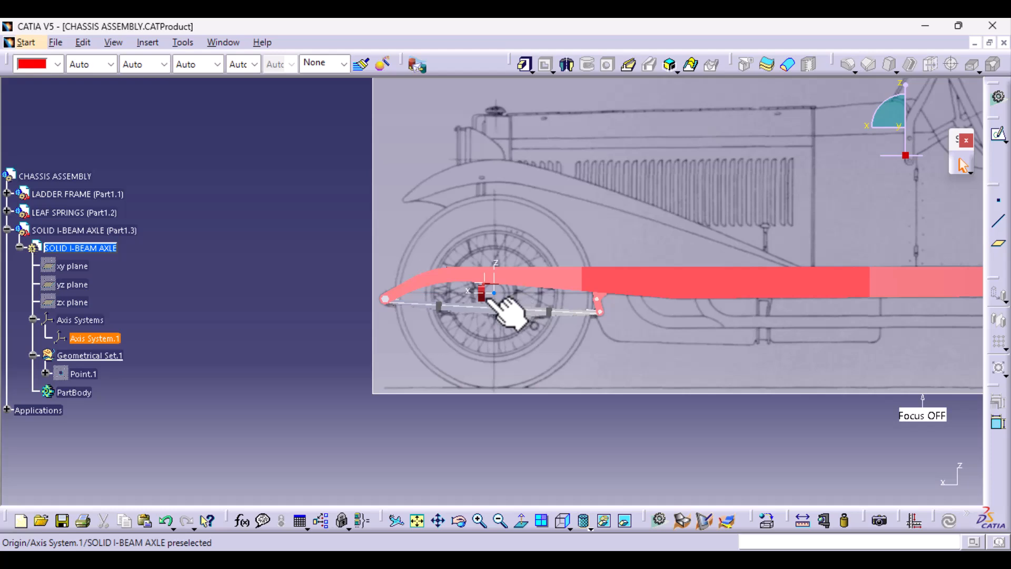
click(568, 526)
click(580, 415)
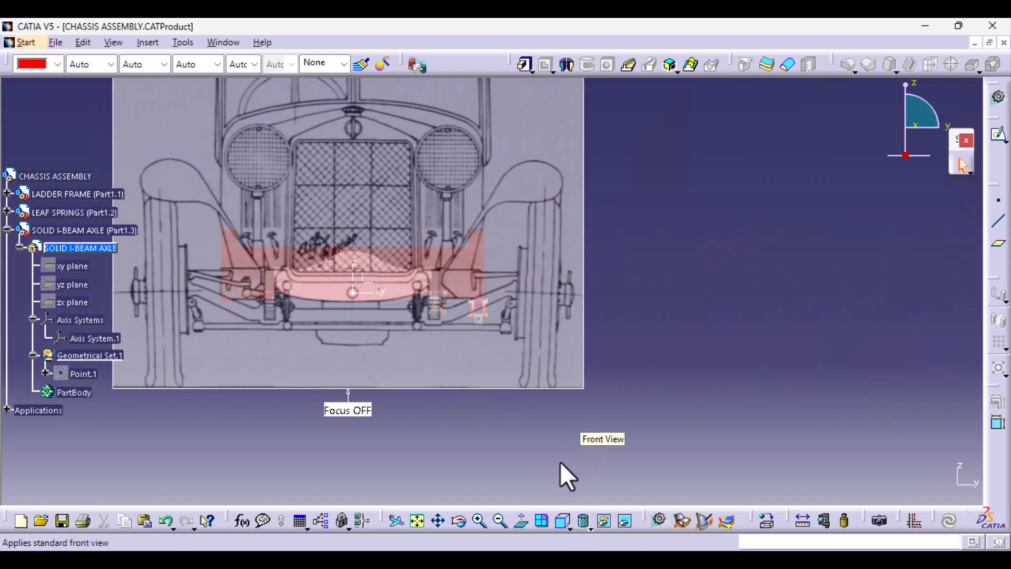
middle_drag(416, 381, 498, 382)
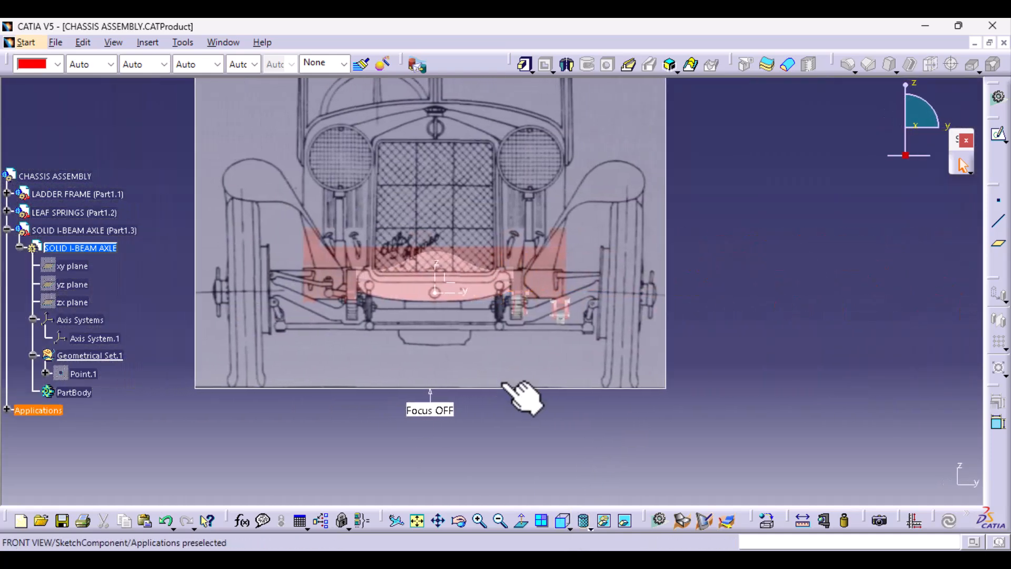
middle_drag(483, 421, 655, 406)
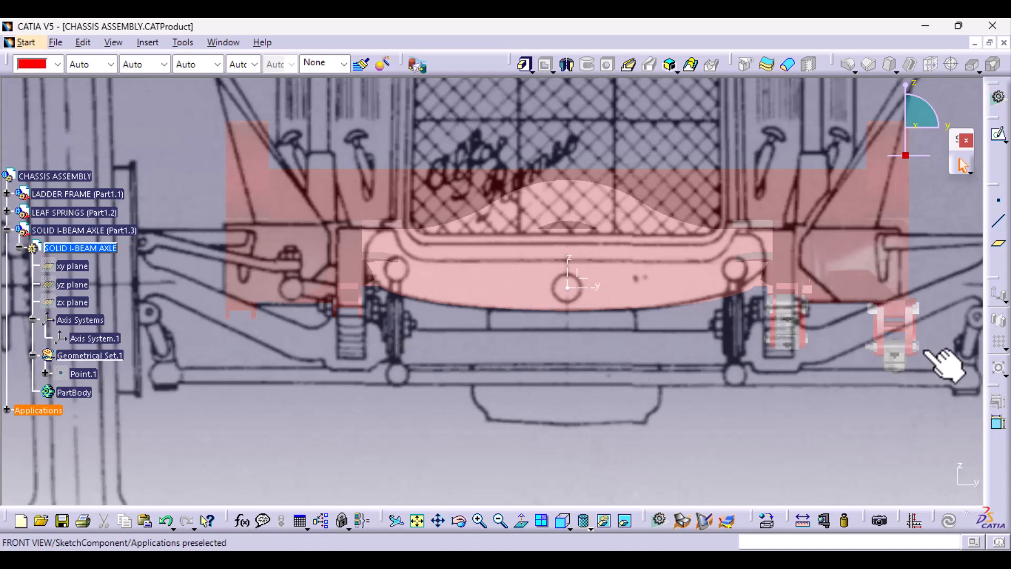
middle_drag(713, 421, 441, 413)
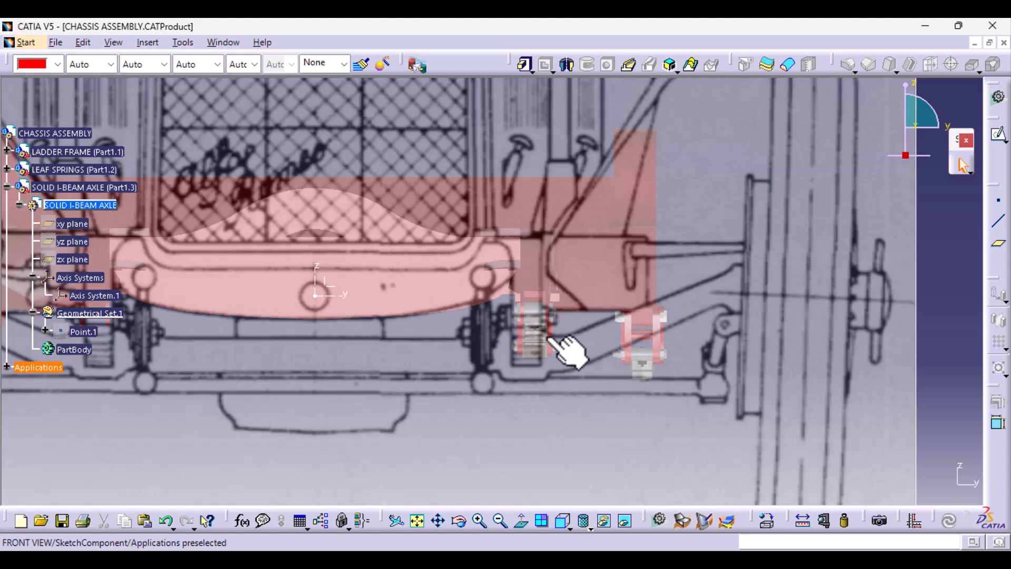
middle_drag(524, 442, 429, 384)
click(266, 287)
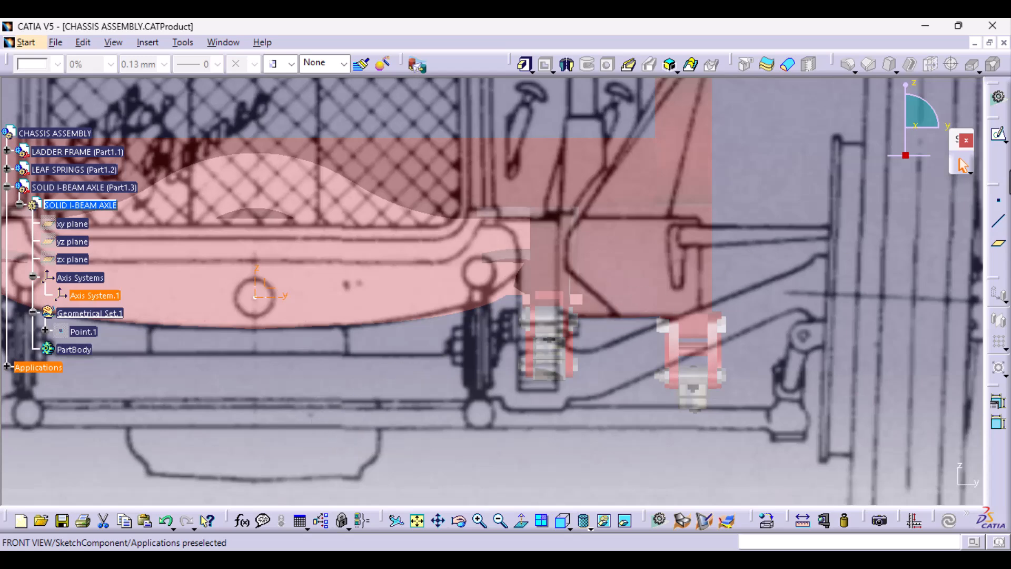
click(995, 138)
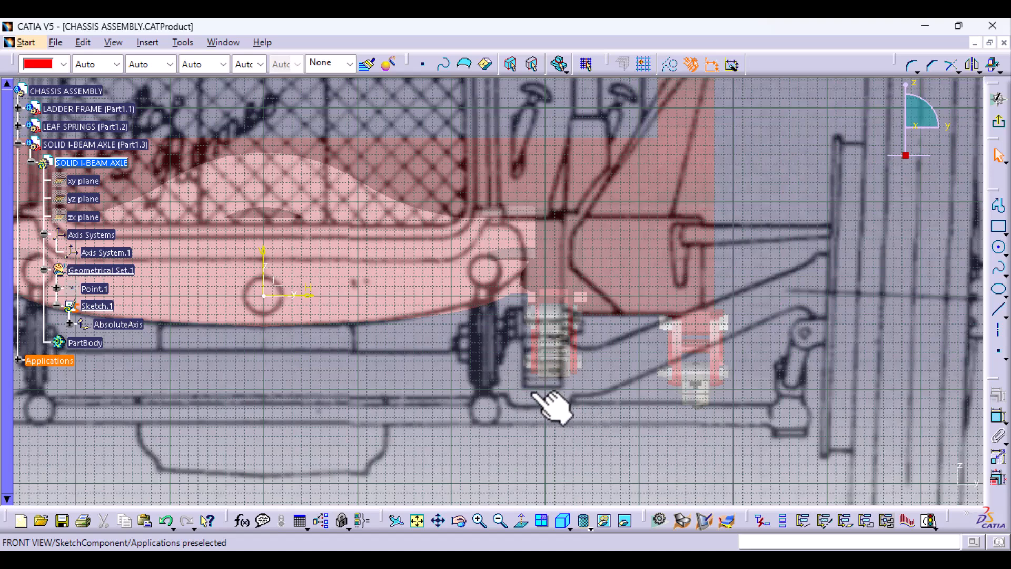
- Intersect the leaf spring's upper middle face with the sketch plane, using the axis system's YZ plane as the near element
middle_drag(562, 353, 453, 384)
middle_drag(537, 323, 548, 381)
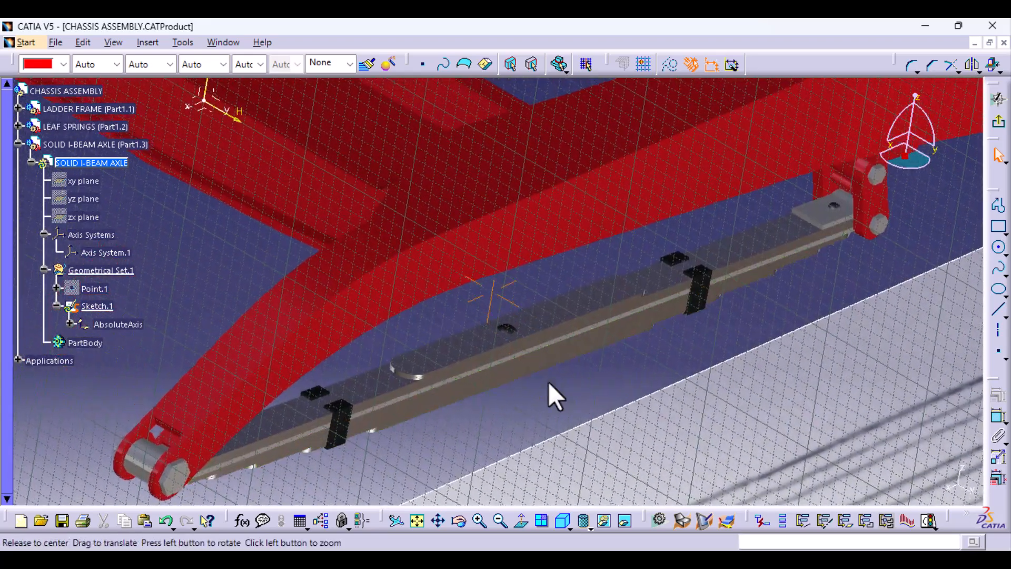
middle_click(548, 381)
middle_drag(373, 232, 551, 490)
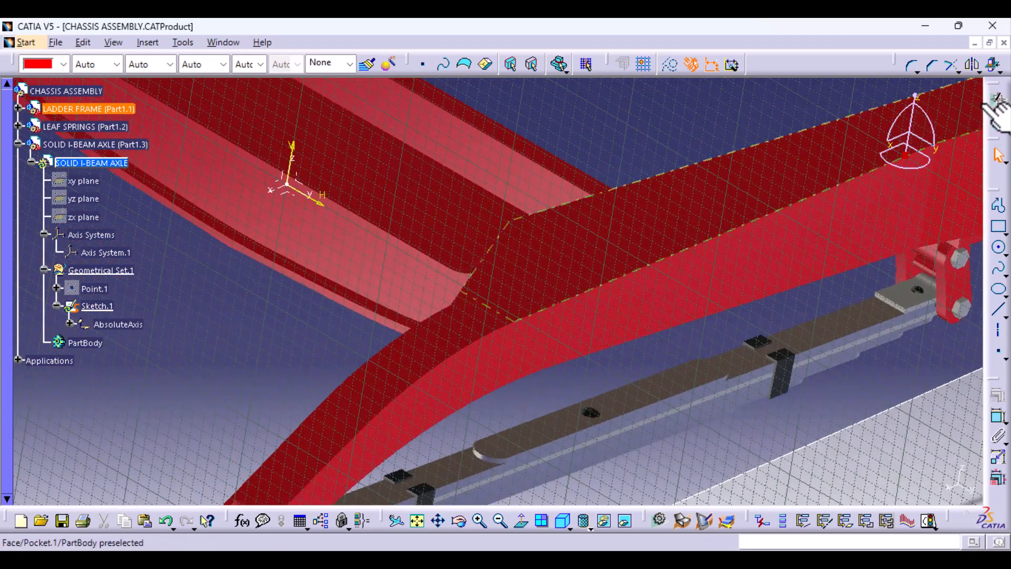
click(999, 70)
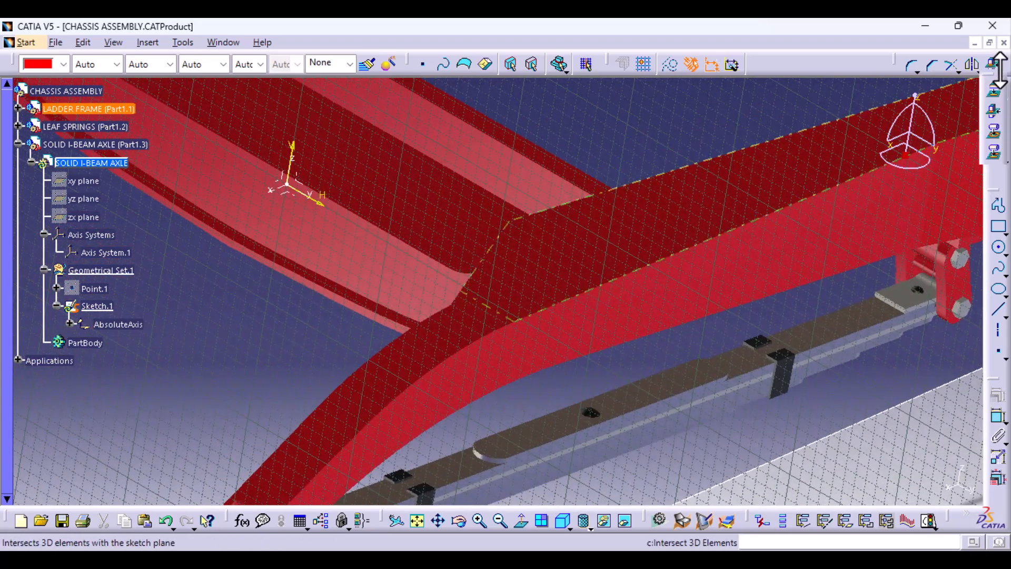
click(992, 113)
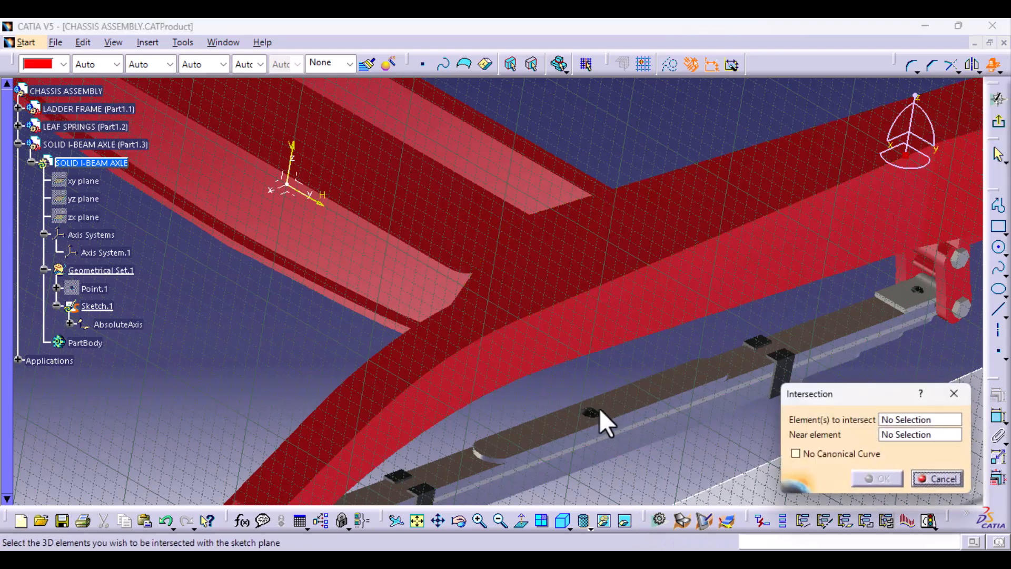
click(617, 409)
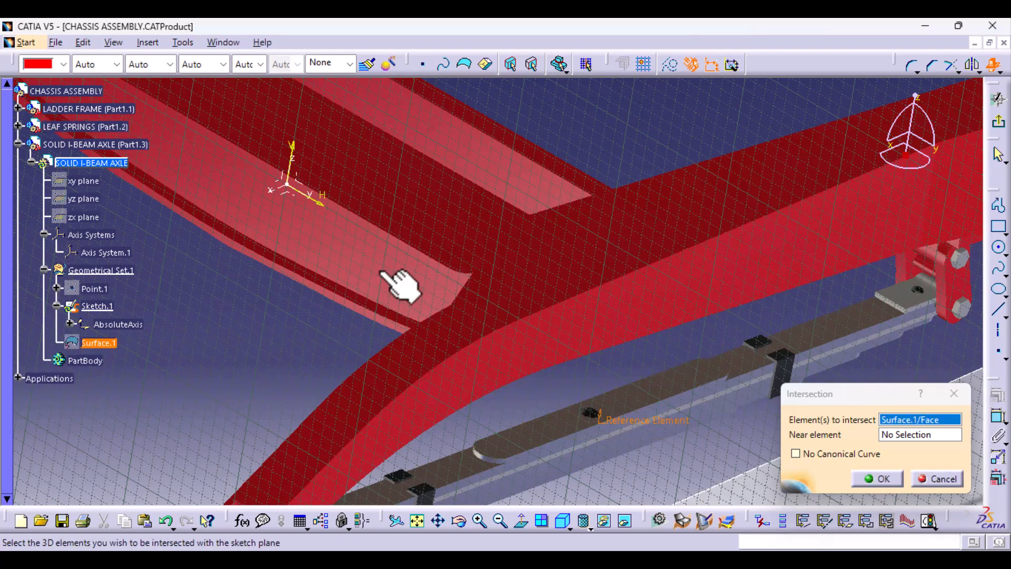
click(921, 434)
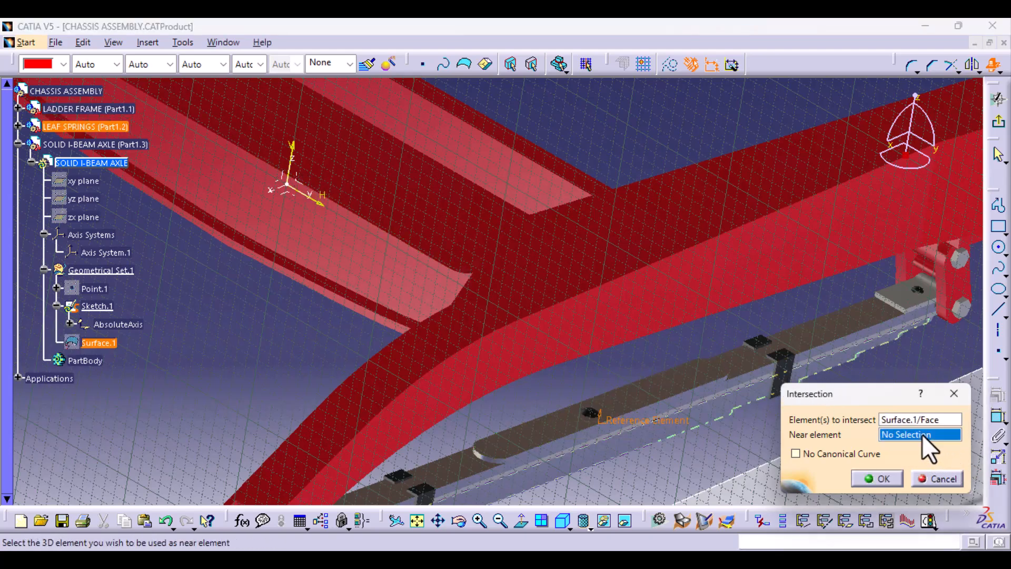
click(312, 186)
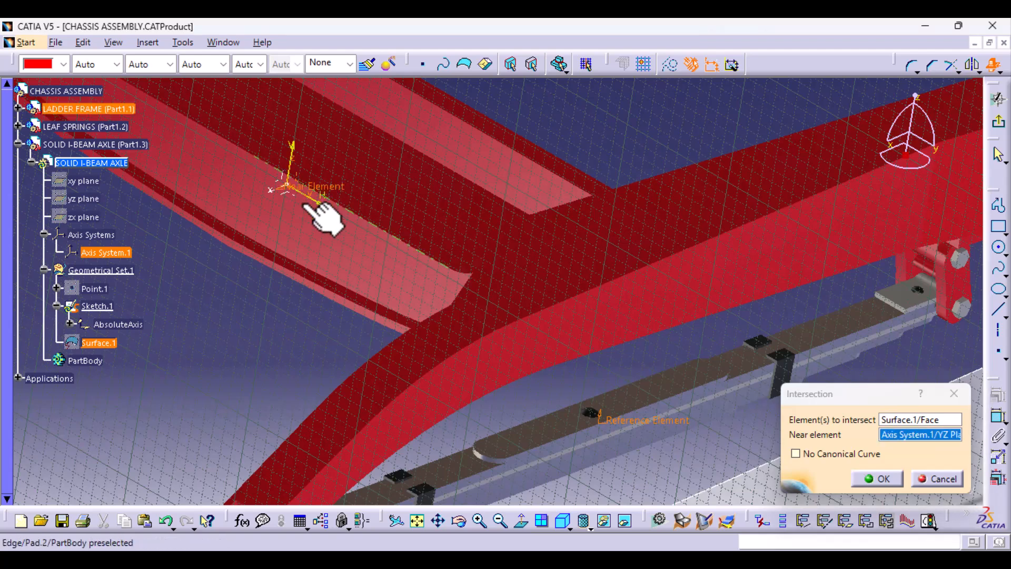
click(890, 479)
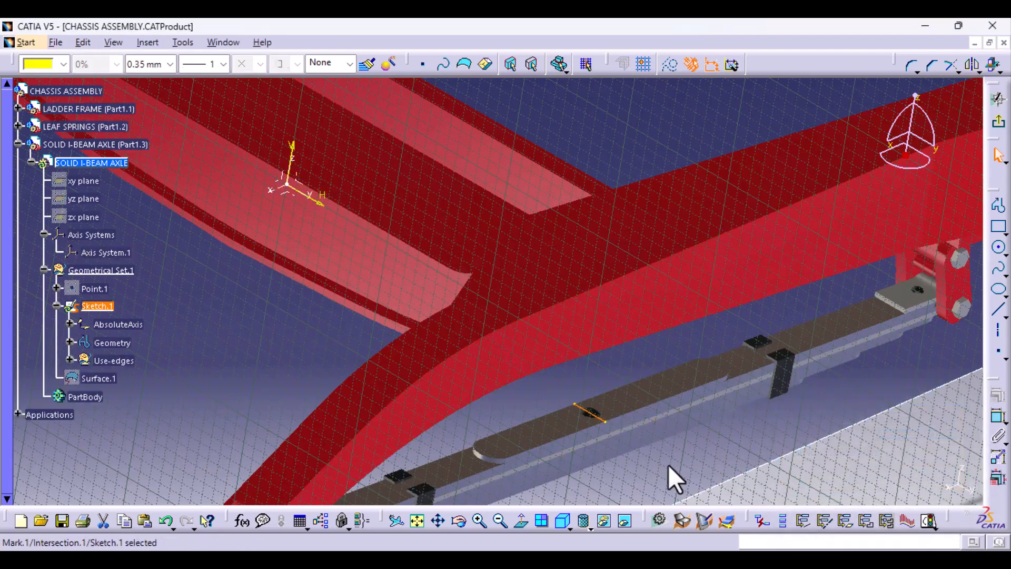
- Intersect the underside face of the leaf spring block with the sketch plane, using the axis system's YZ plane as the near element
middle_drag(632, 458, 576, 226)
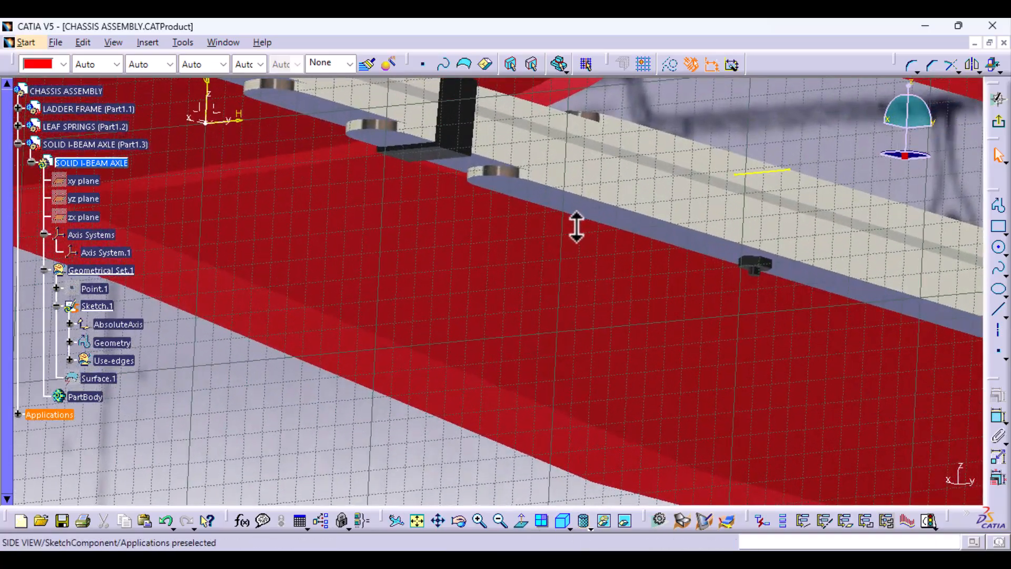
click(796, 275)
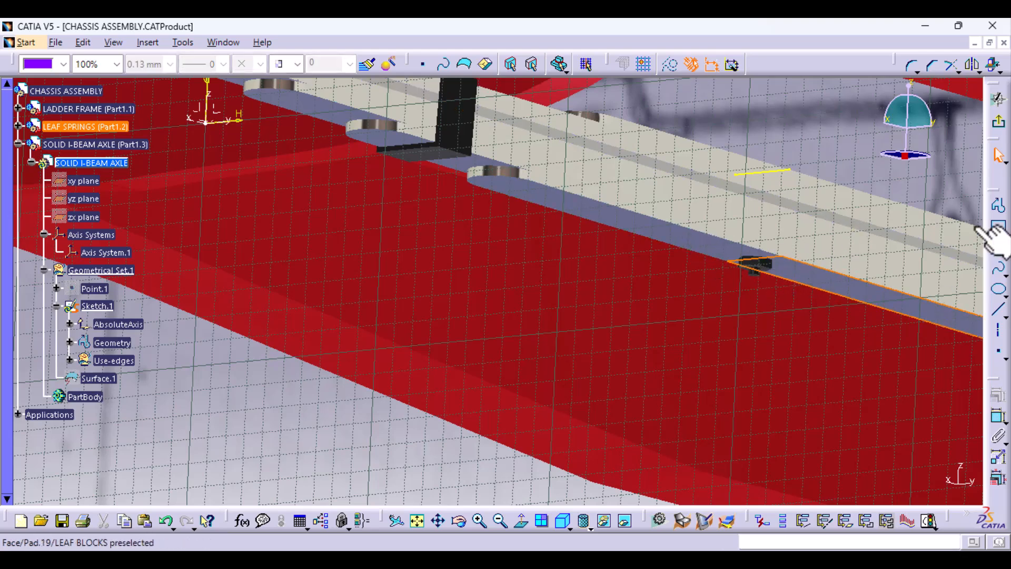
click(995, 74)
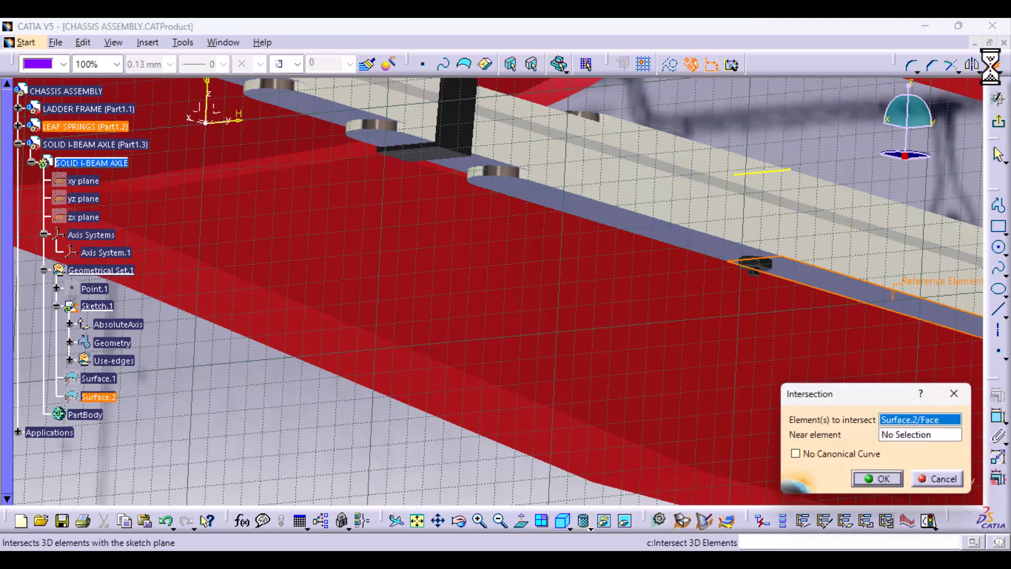
click(915, 435)
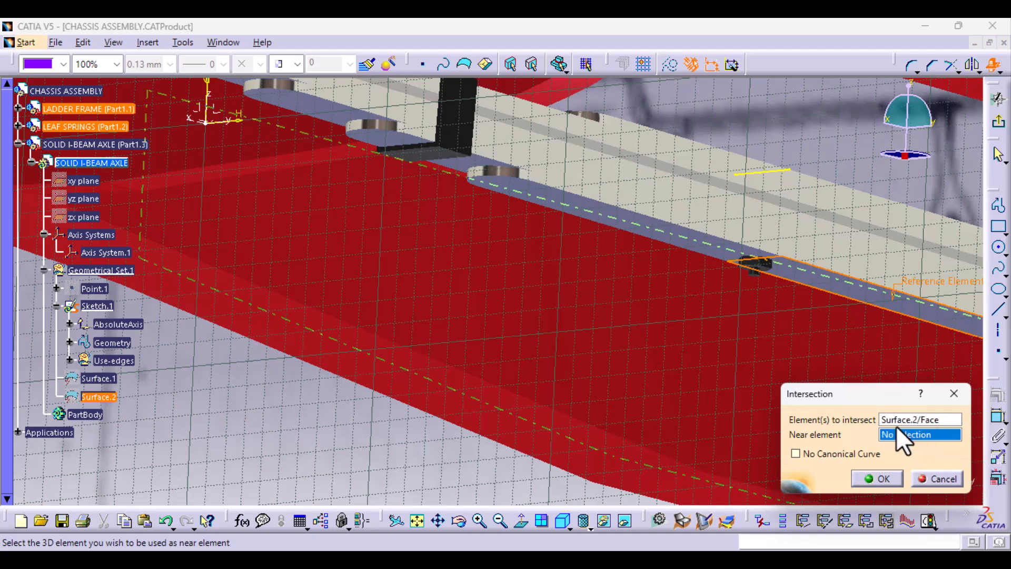
click(217, 123)
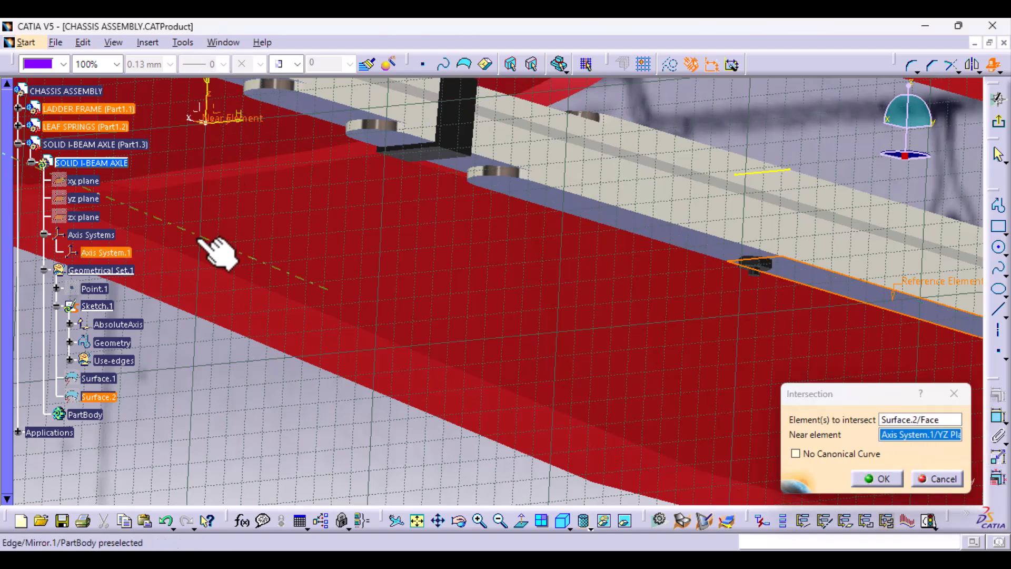
click(878, 479)
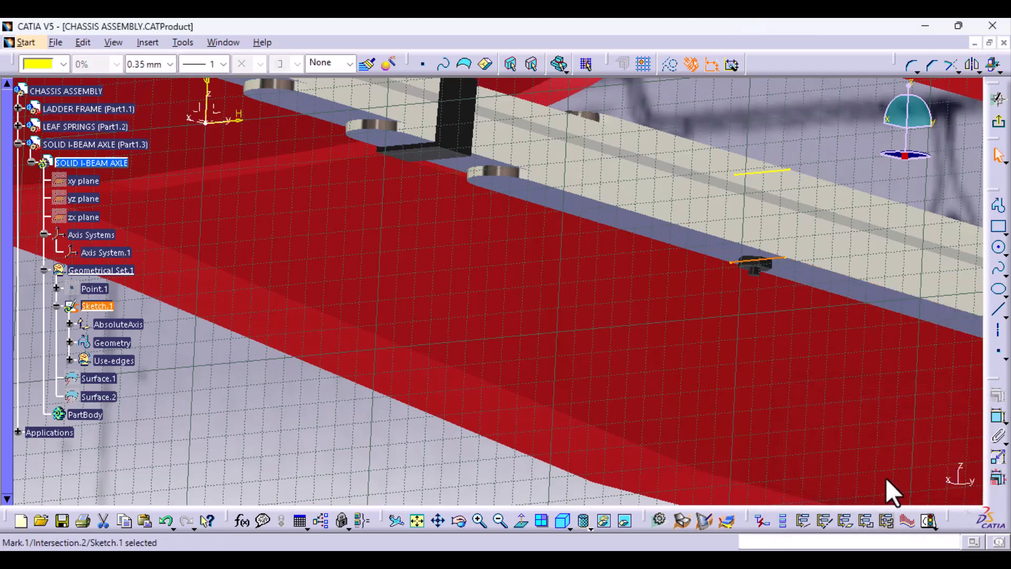
- Reframe on Sketch.1 and close the leaf spring section by joining the ends of both intersection lines with two vertical lines
click(524, 520)
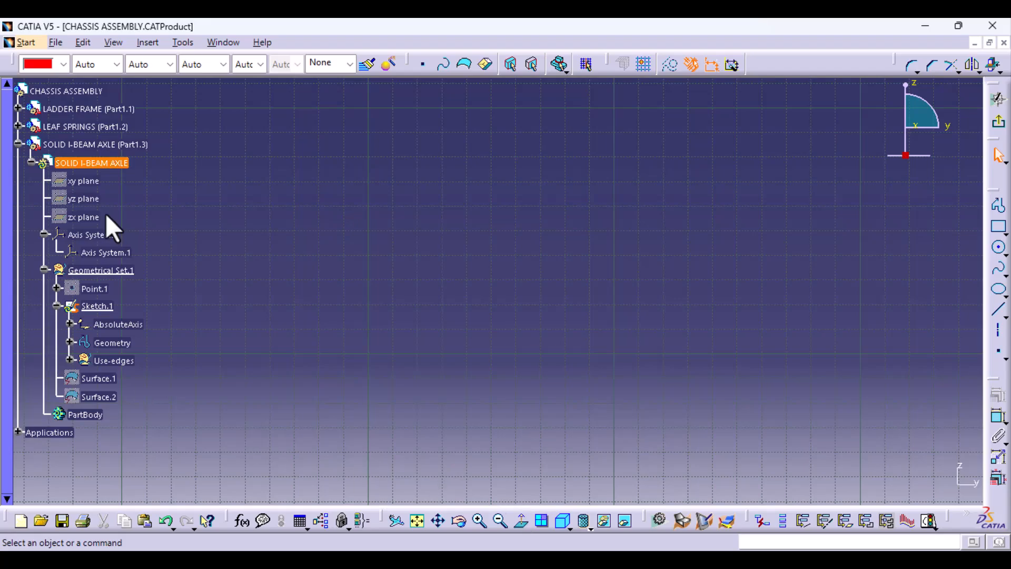
right_click(99, 307)
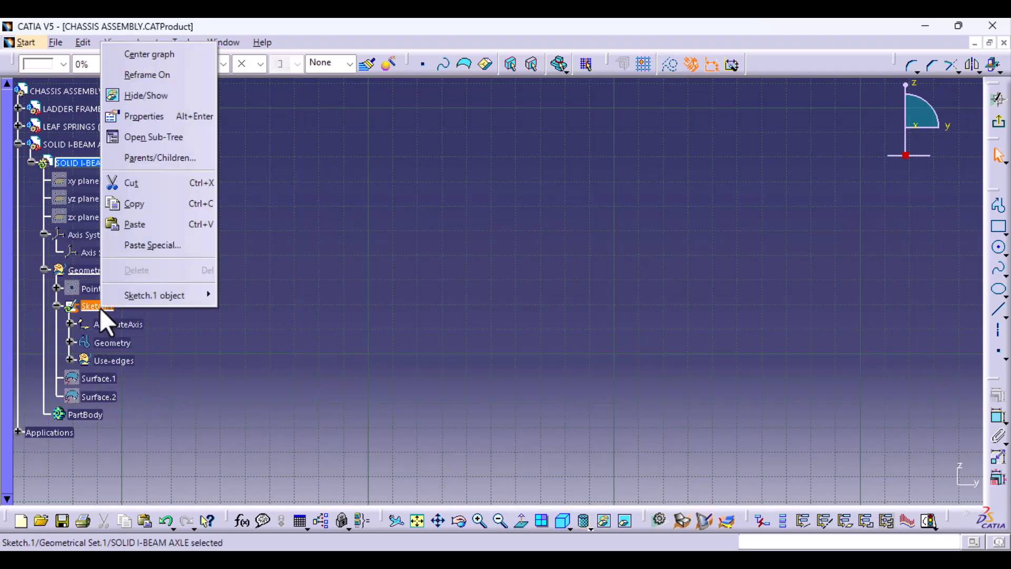
click(174, 73)
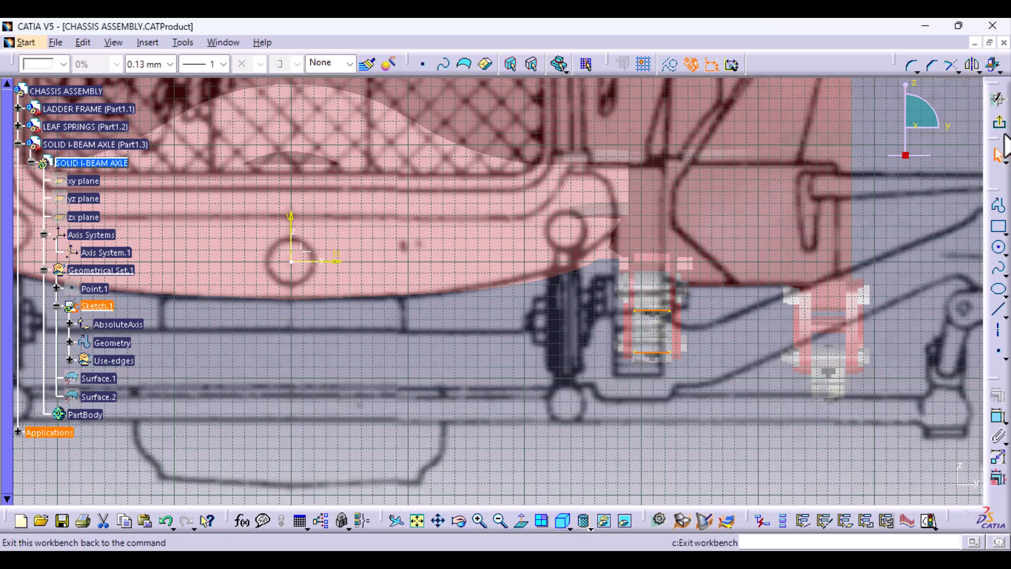
click(1000, 313)
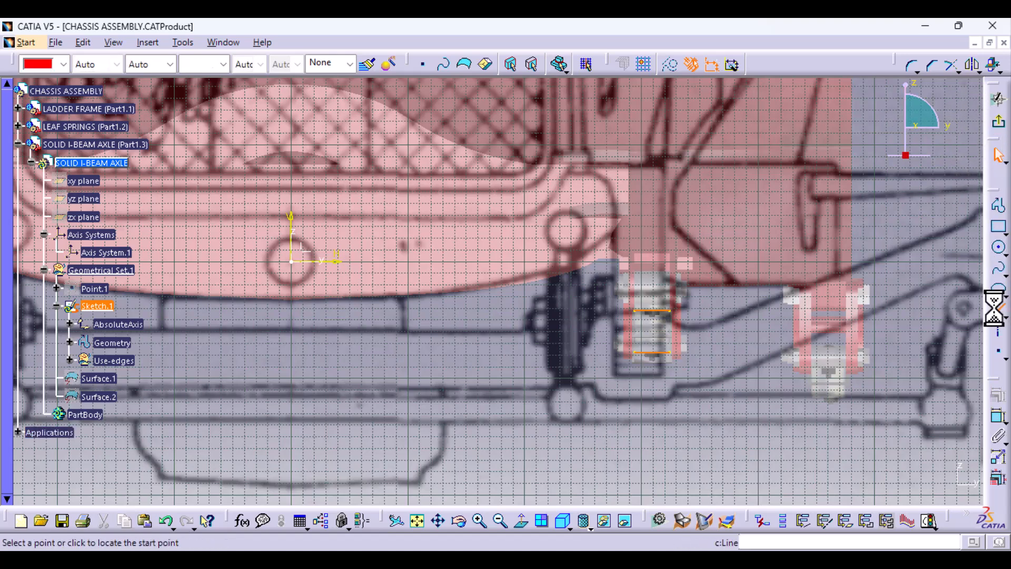
click(635, 311)
click(635, 352)
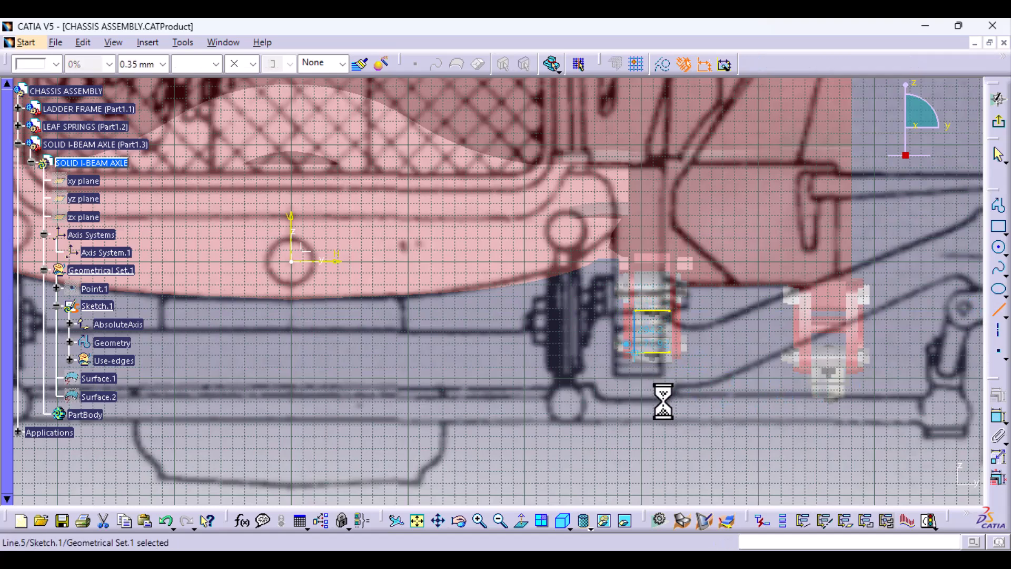
click(1000, 312)
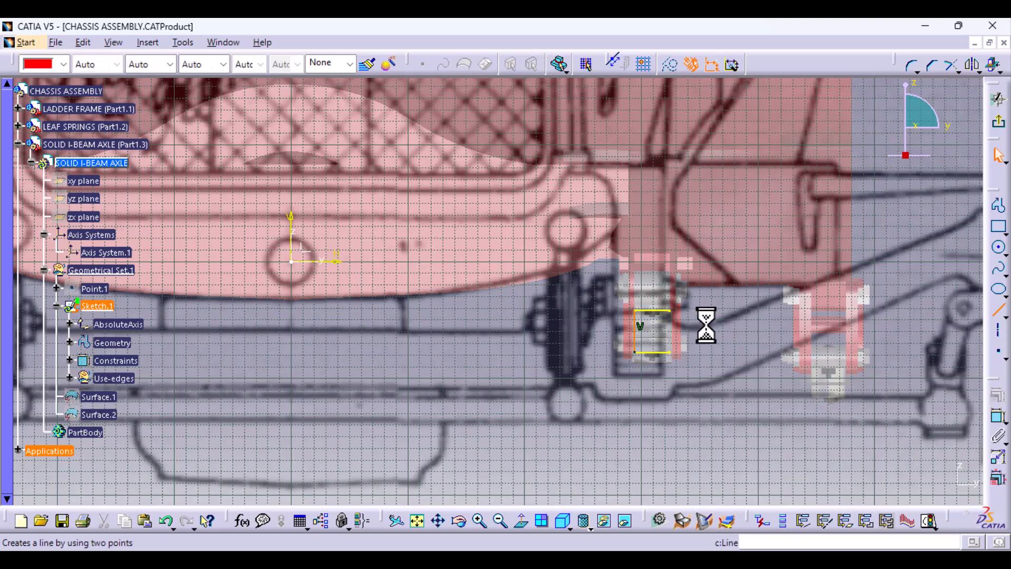
click(672, 314)
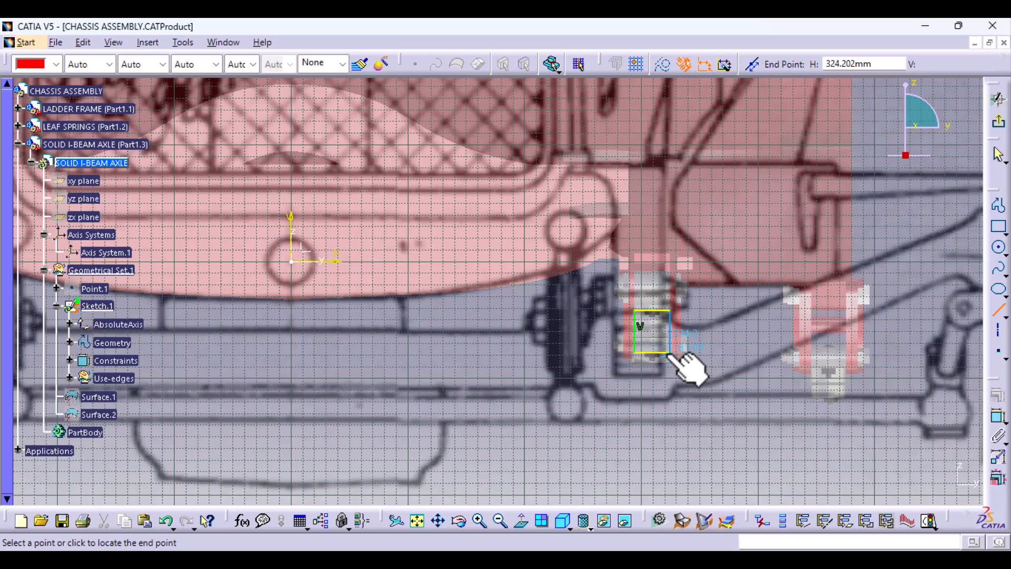
mouse_move(673, 410)
ctrl+middle_down()
mouse_move(672, 327)
mouse_move(238, 248)
ctrl+middle_up()
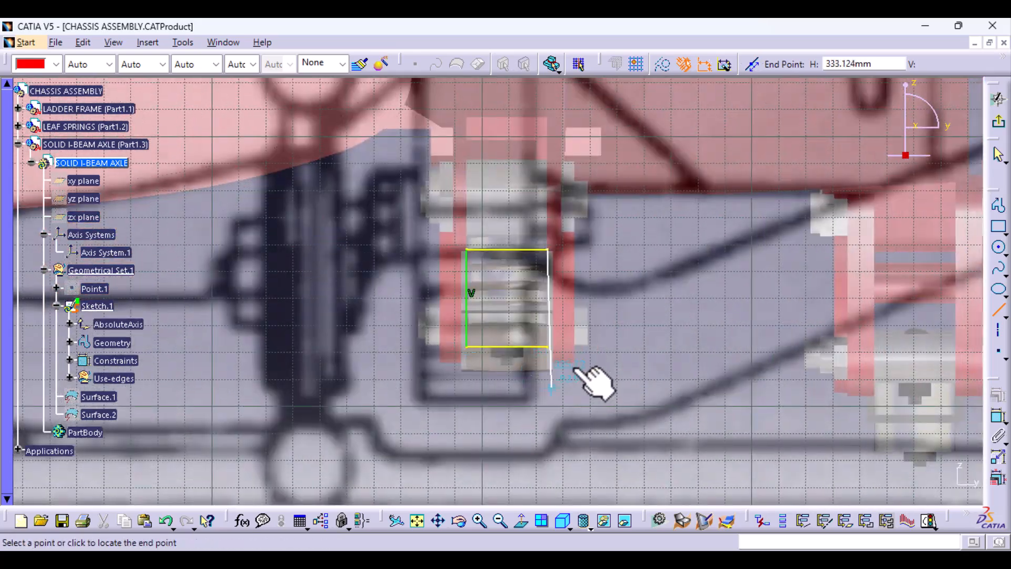
click(548, 346)
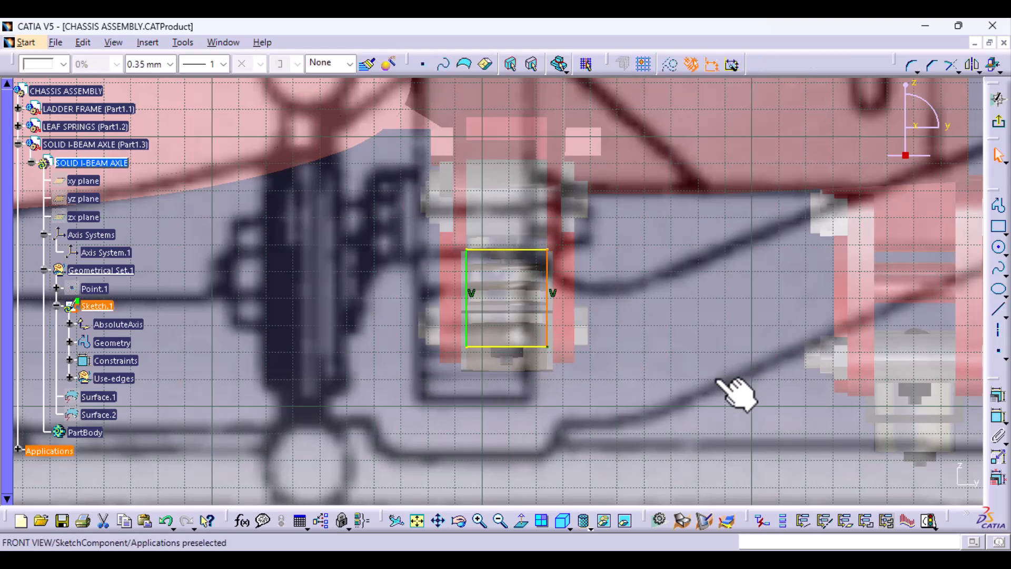
click(999, 229)
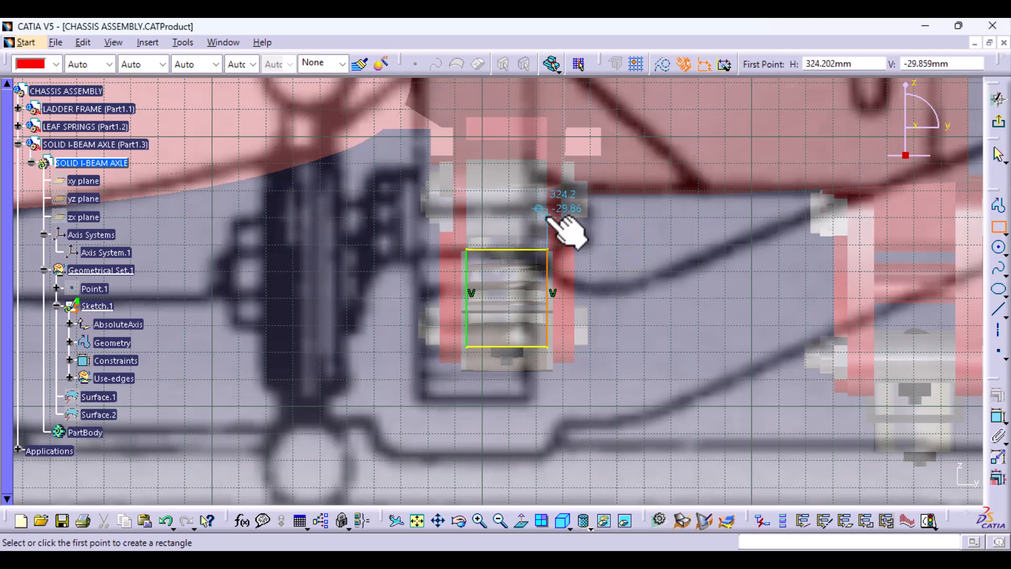
click(440, 224)
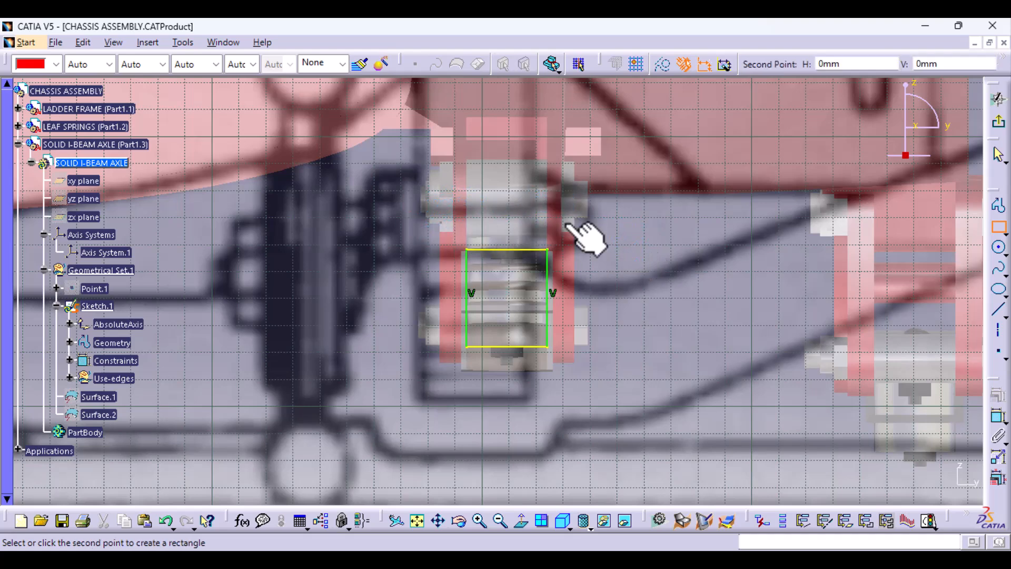
click(589, 222)
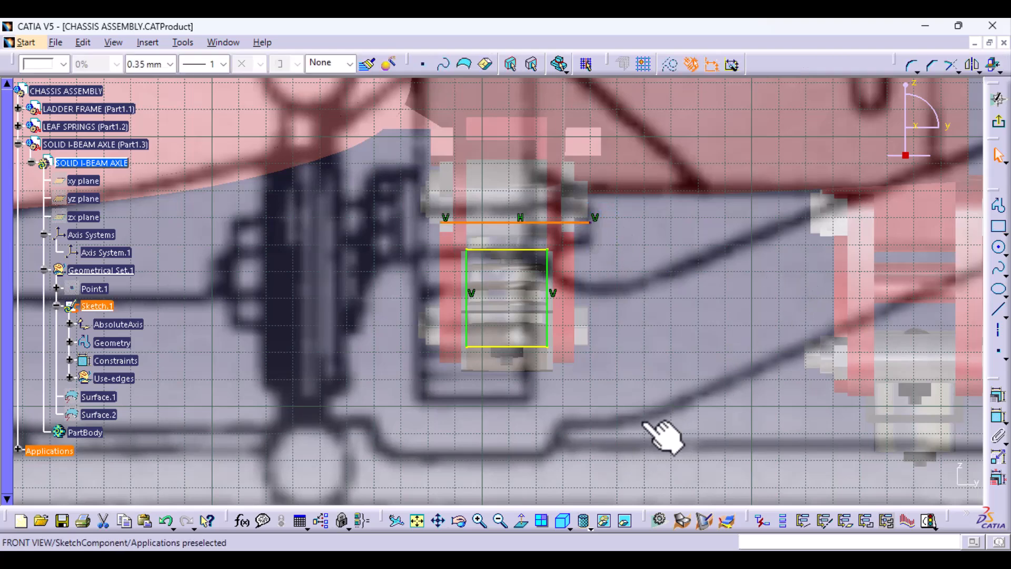
click(166, 522)
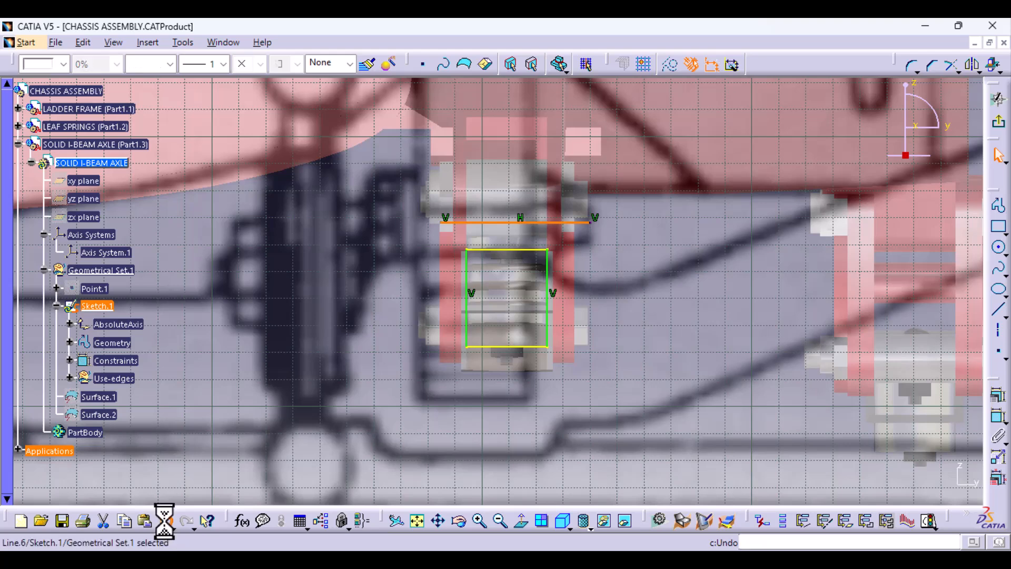
- Draw a larger rectangle enclosing the leaf spring section with clearance on all four sides
click(999, 229)
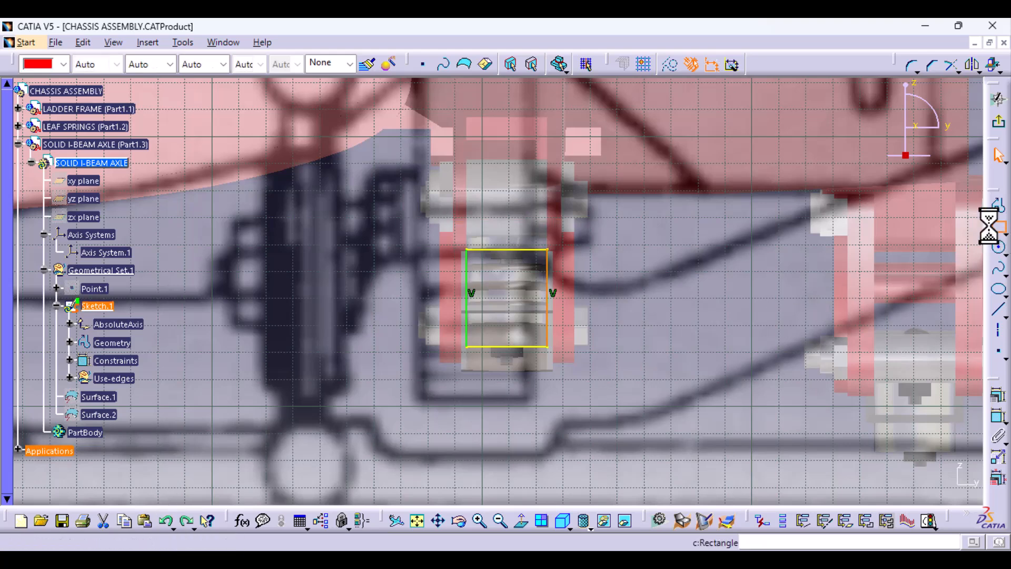
click(430, 201)
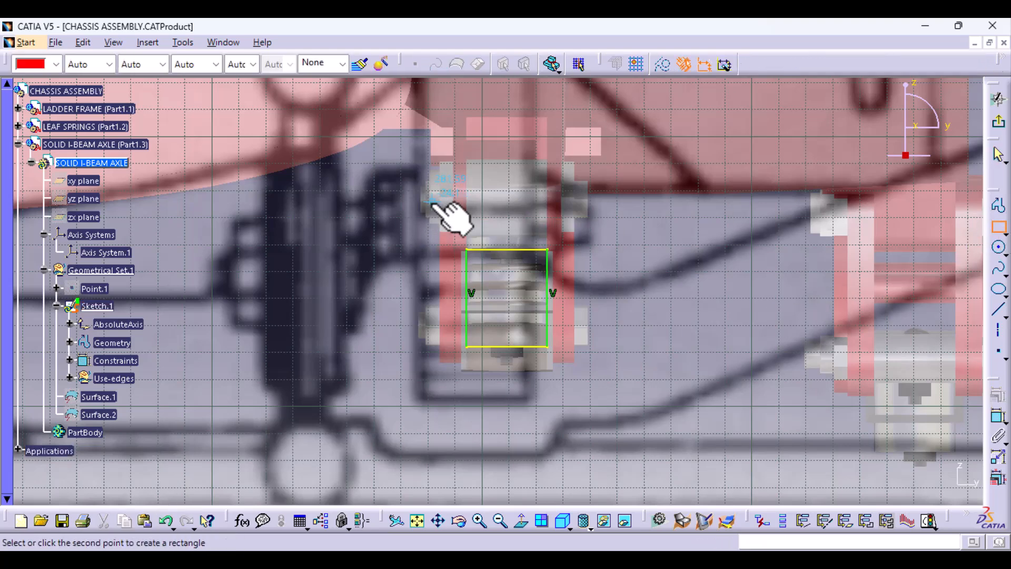
click(581, 404)
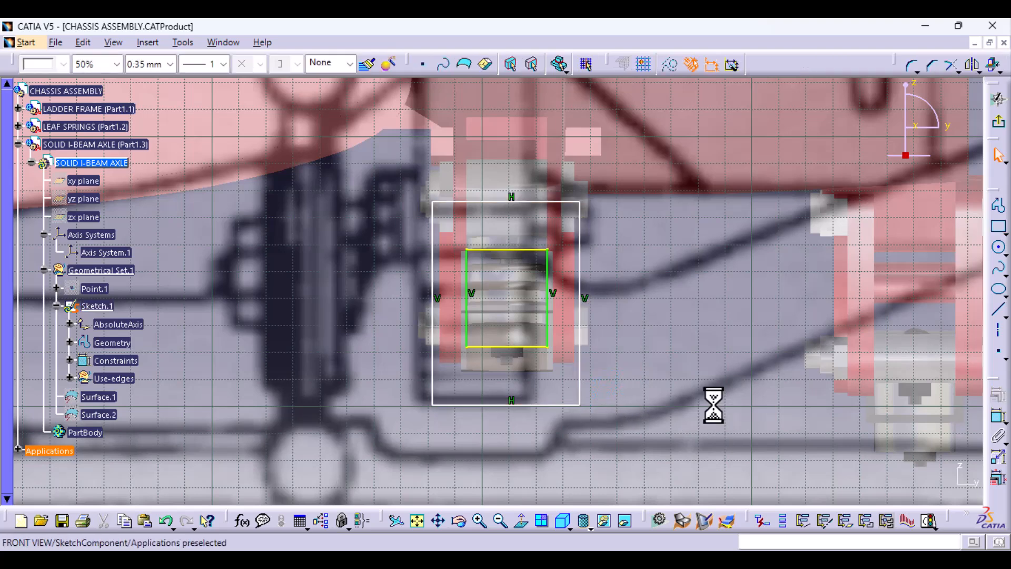
- Draw a vertical axis through the leaf spring section and constrain the section's two vertical lines symmetric about it
click(996, 336)
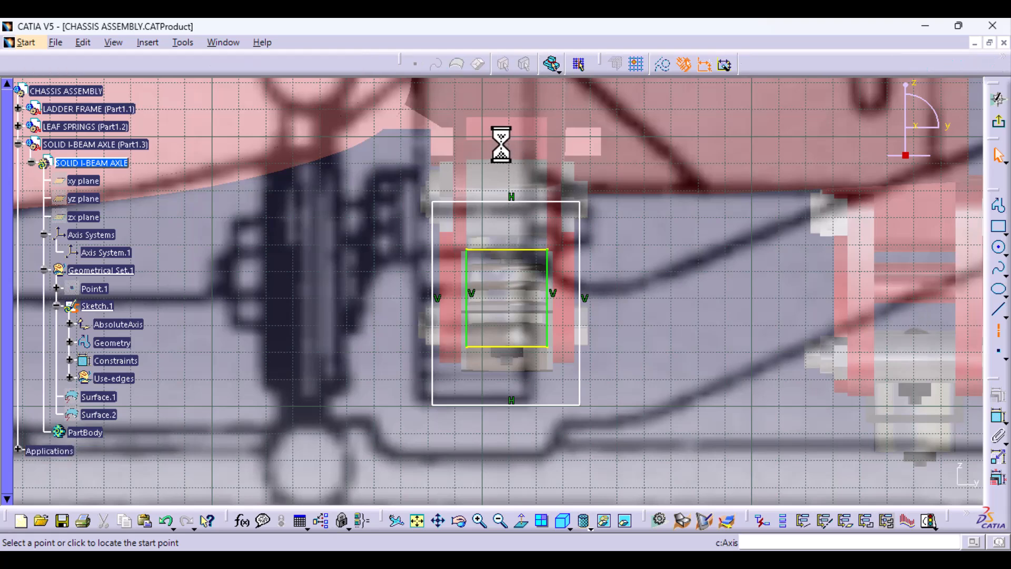
click(481, 236)
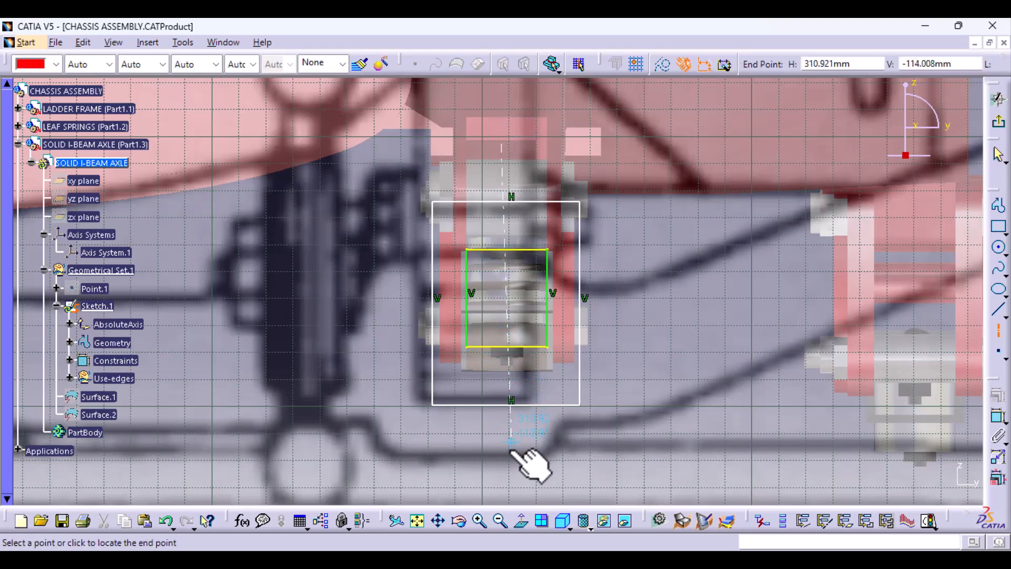
click(501, 463)
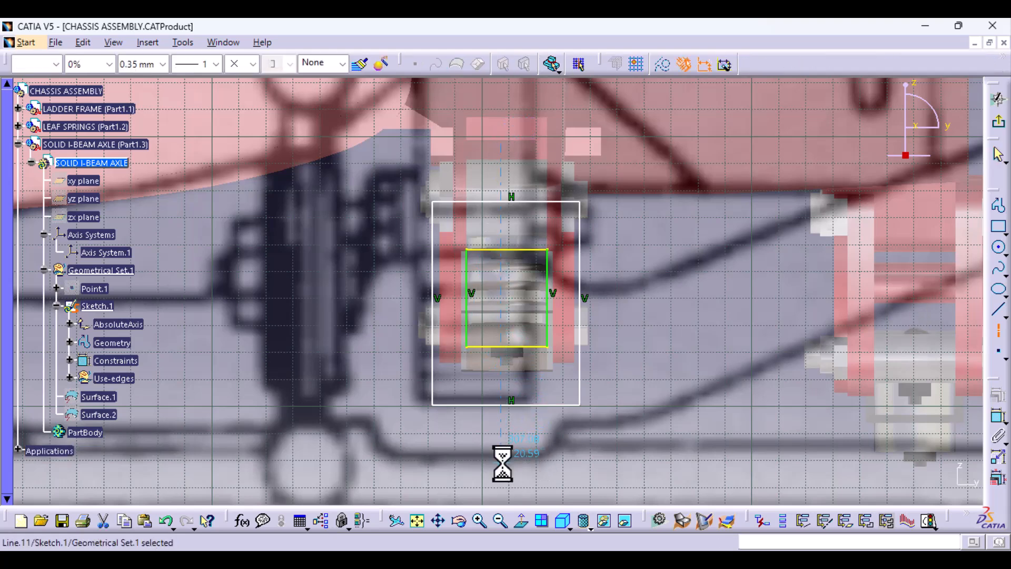
click(642, 372)
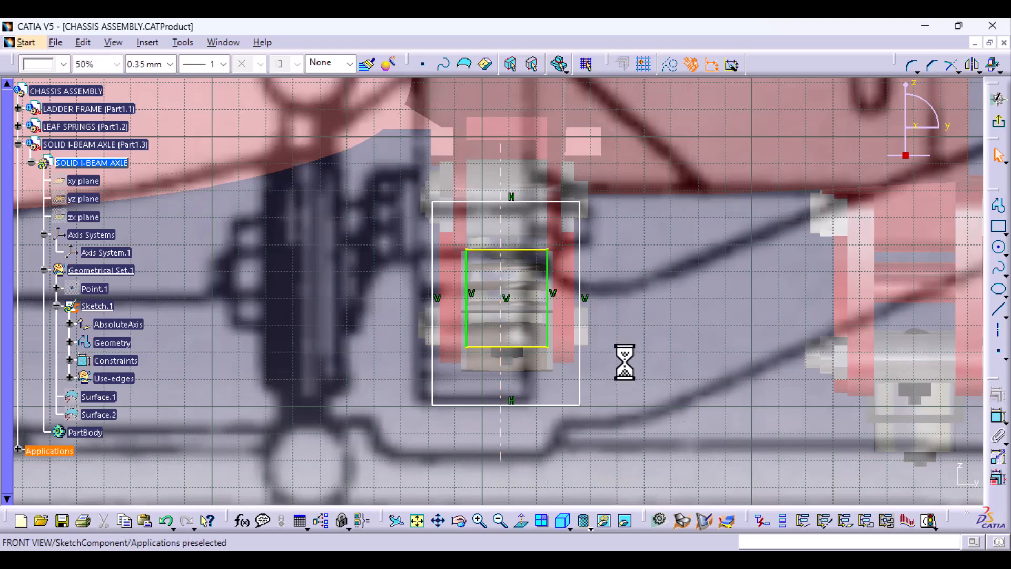
click(467, 327)
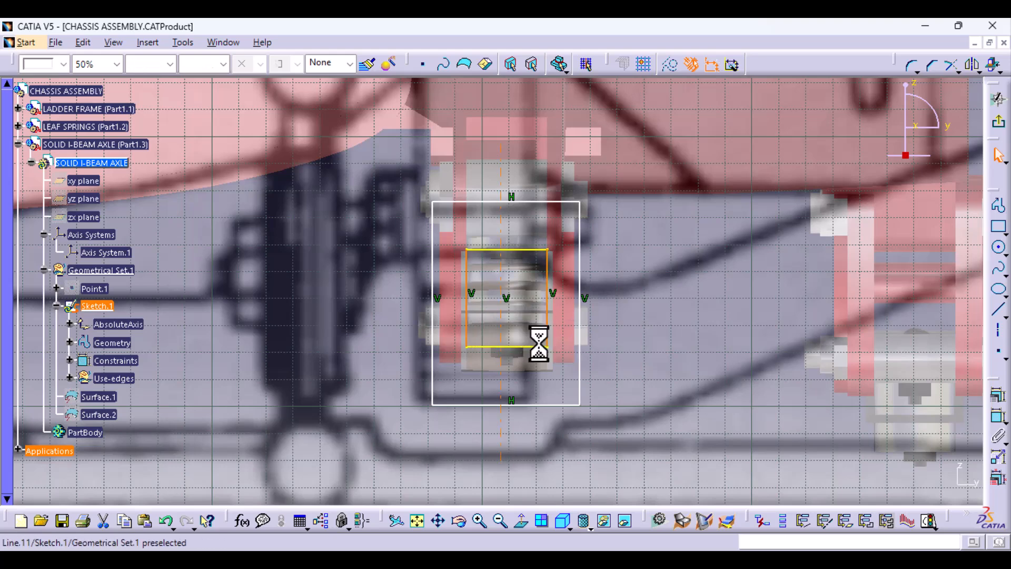
click(994, 396)
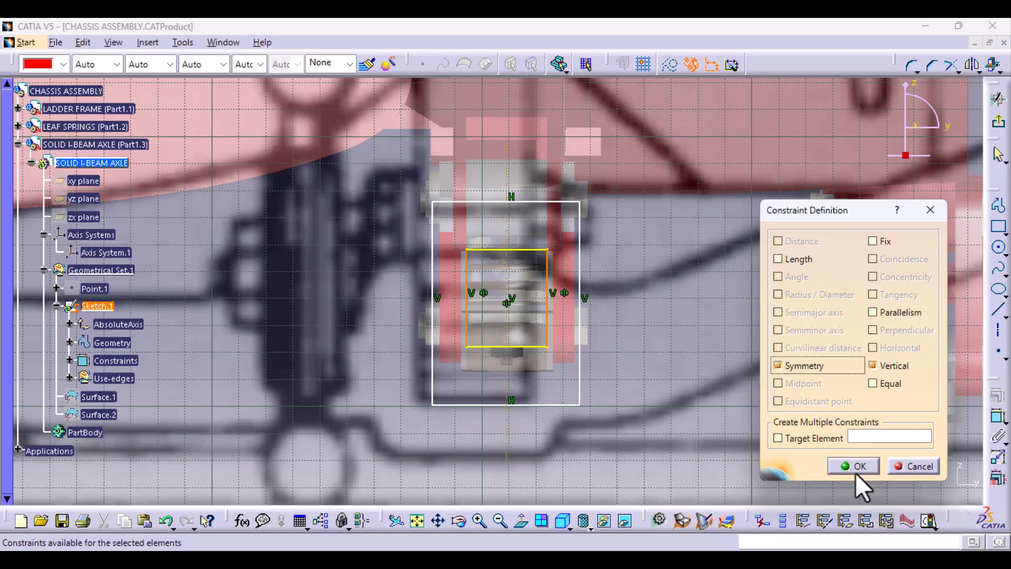
click(854, 468)
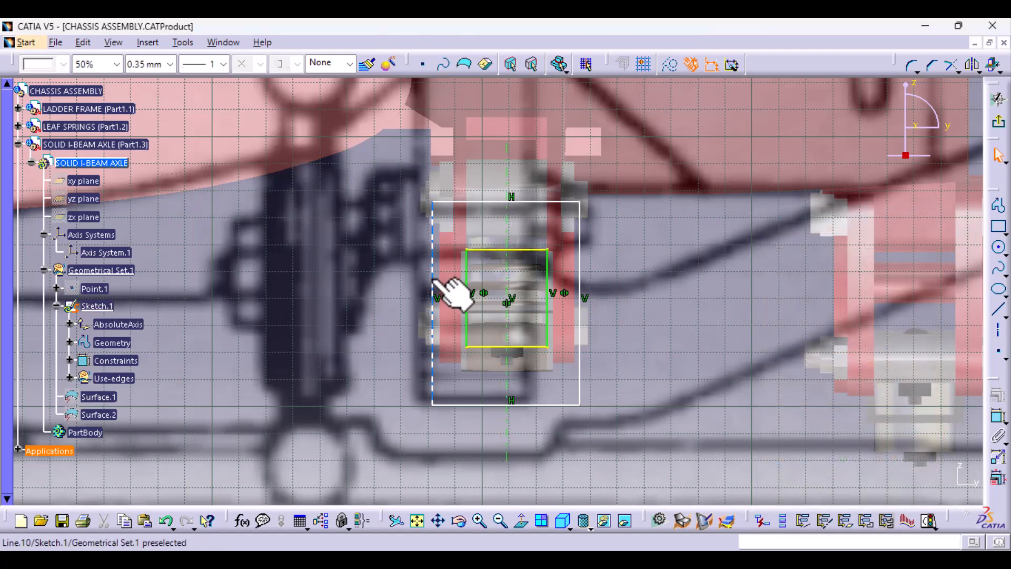
- Constrain the outer rectangle's two vertical sides symmetric about the vertical axis
click(433, 284)
ctrl+click(580, 248)
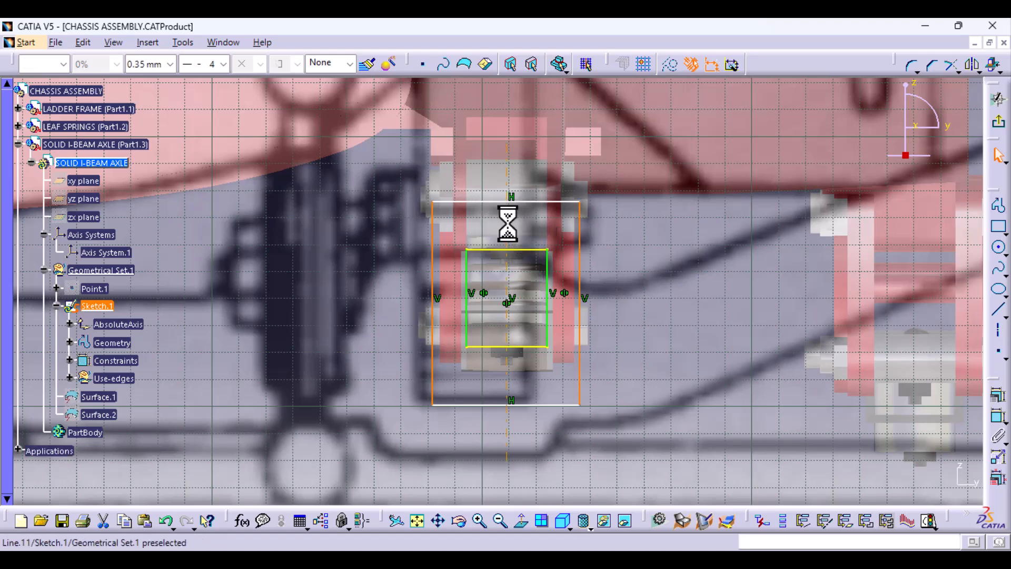
click(994, 400)
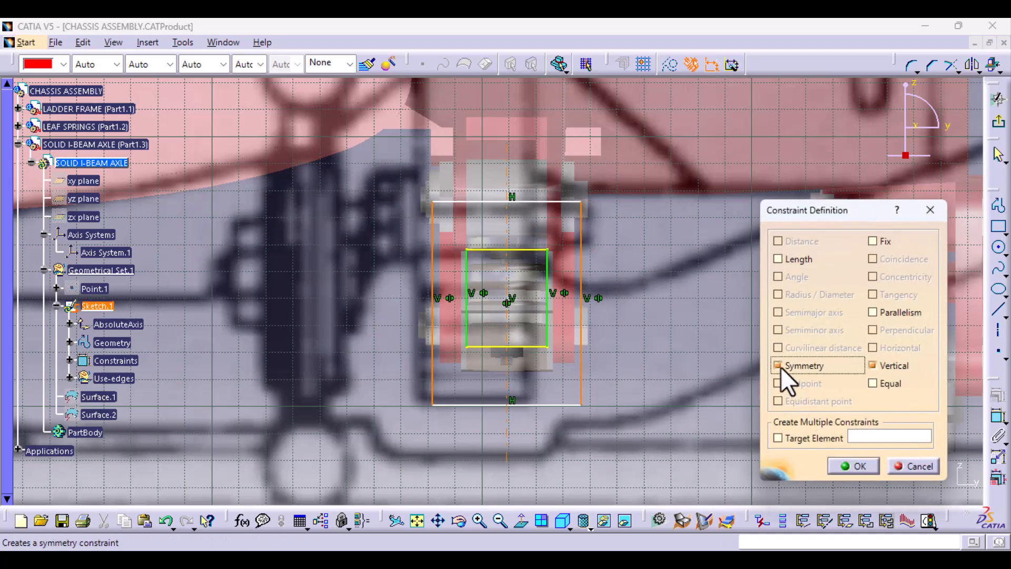
click(864, 472)
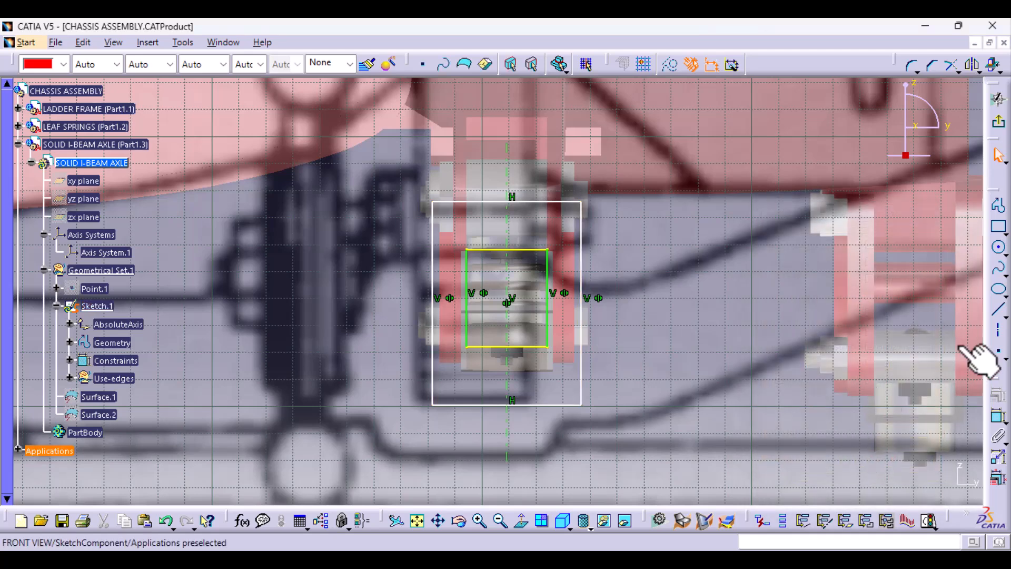
- Dimension the outer rectangle's width along its upper edge and set it to 70 mm
click(997, 417)
click(559, 202)
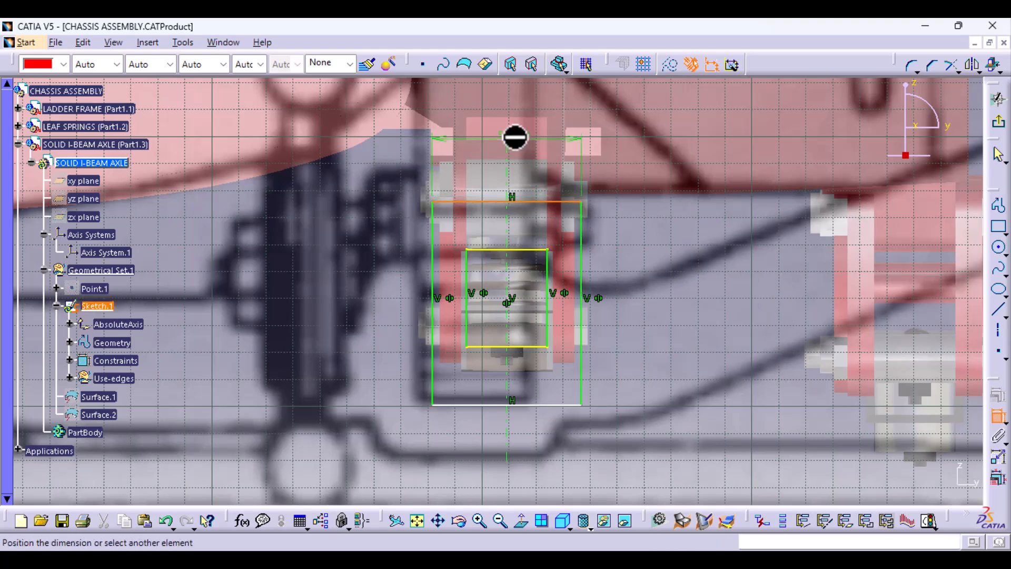
click(525, 138)
double_click(522, 136)
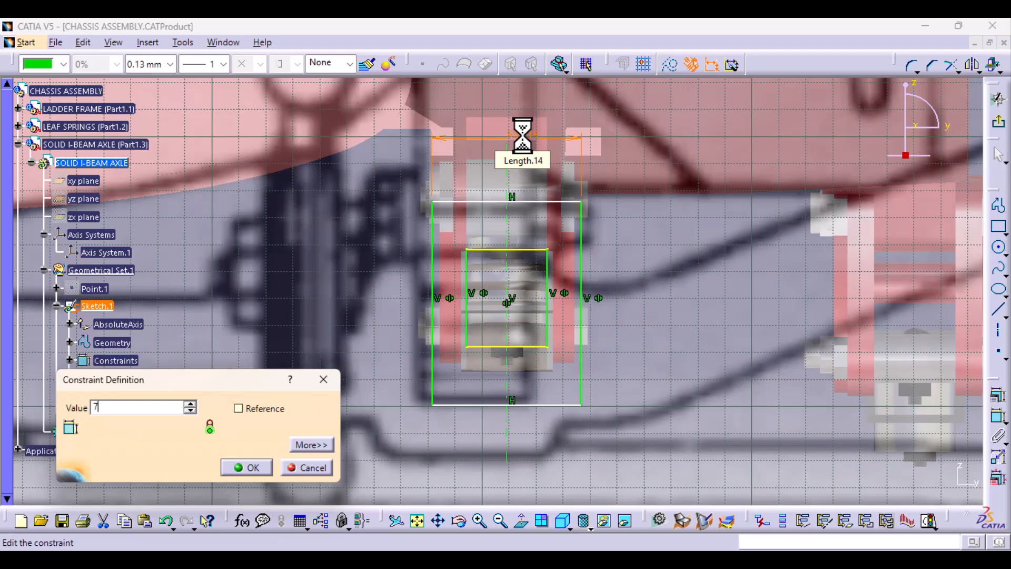
key(Return)
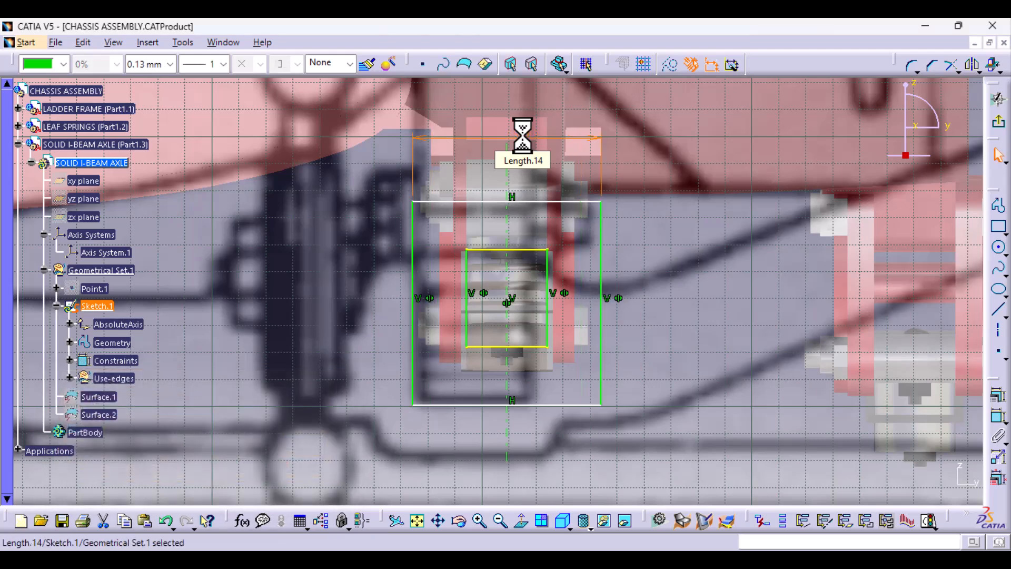
- Dimension the outer rectangle's height along its vertical side and set it to 75 mm
click(996, 416)
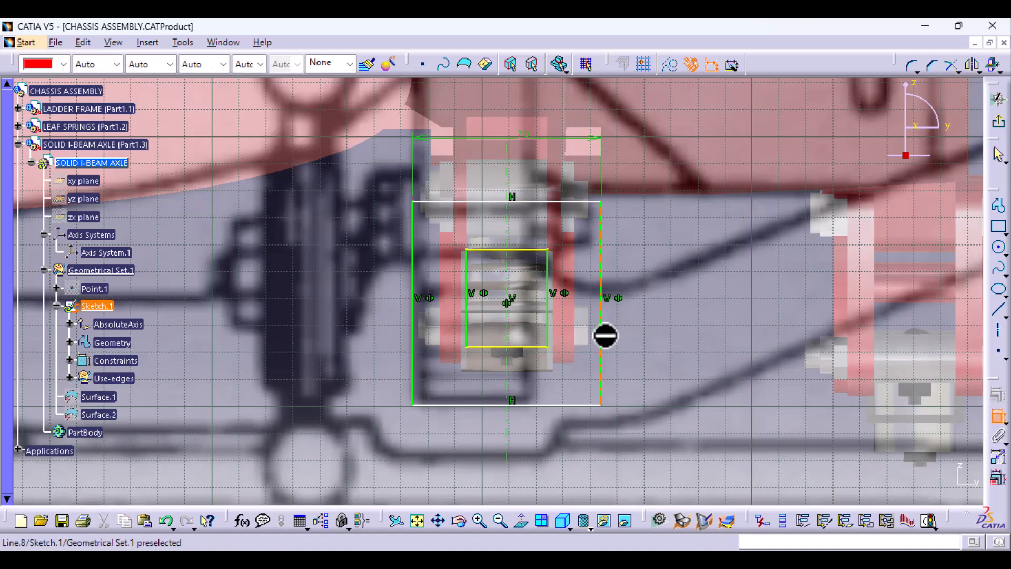
click(603, 332)
double_click(647, 293)
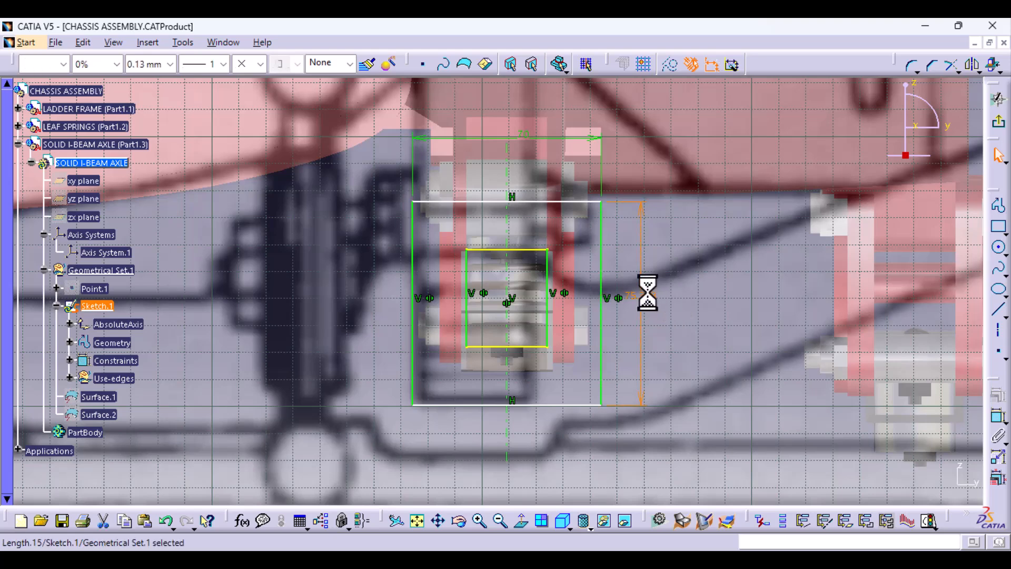
text(75)
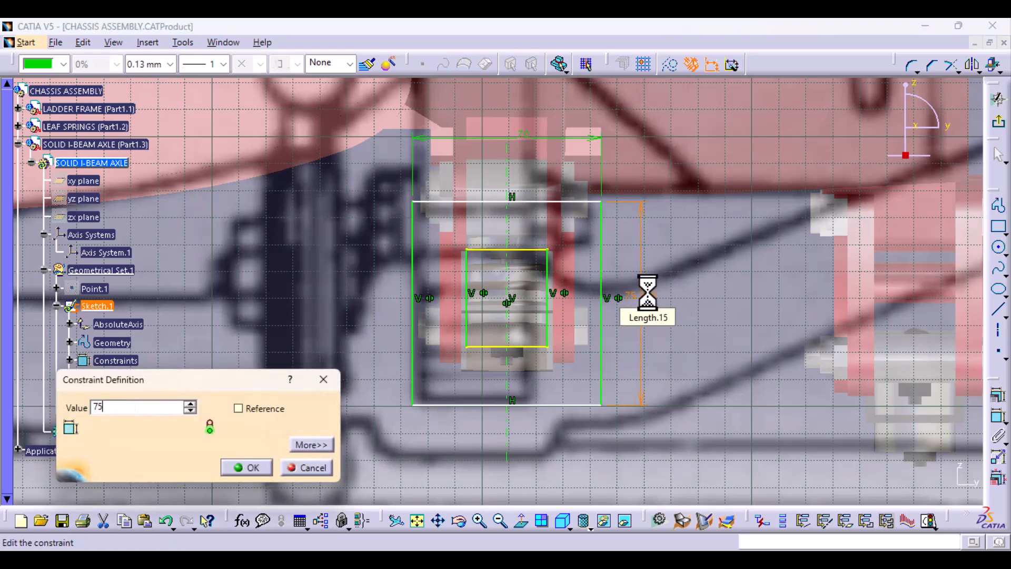
key(Return)
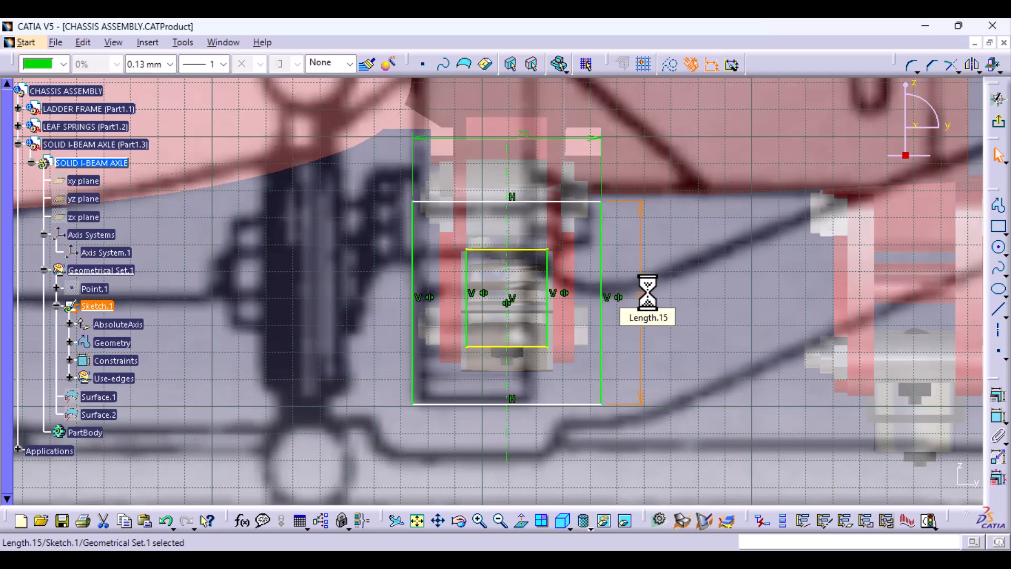
- Examine how the outer rectangle fits the axle and leaf spring area of the front-view blueprint
middle_drag(729, 207, 713, 258)
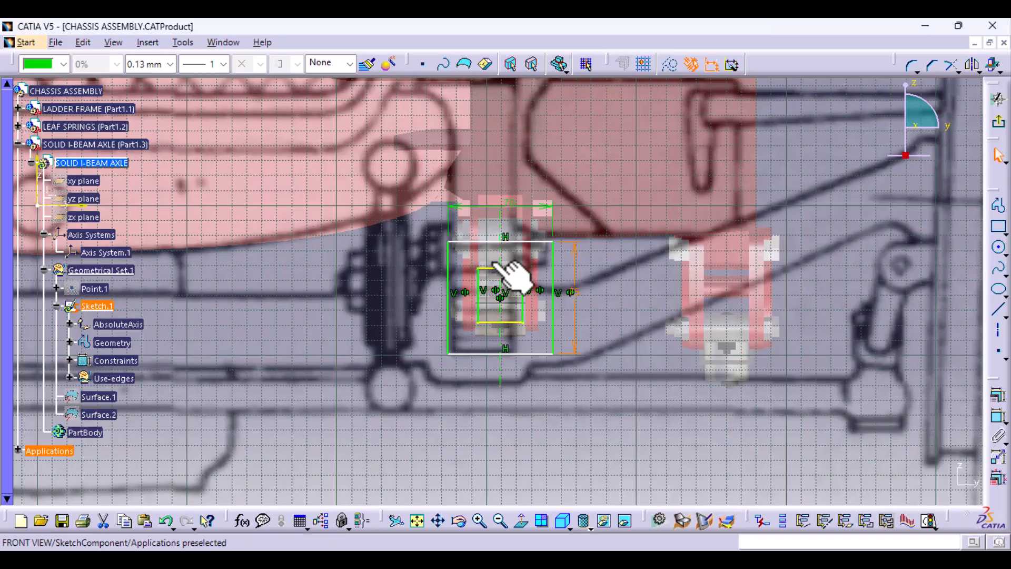
mouse_move(575, 411)
middle_down()
mouse_move(575, 462)
mouse_move(586, 431)
middle_up()
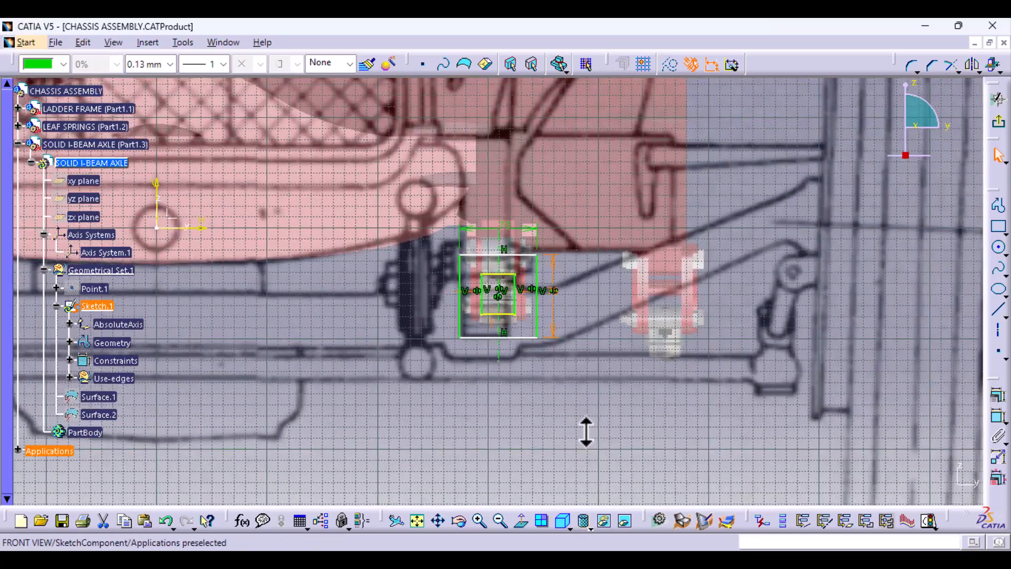
middle_drag(342, 424, 498, 429)
scroll(499, 429, down, 1)
mouse_move(477, 353)
middle_down()
mouse_move(481, 417)
mouse_move(485, 379)
mouse_move(494, 411)
mouse_move(496, 402)
middle_up()
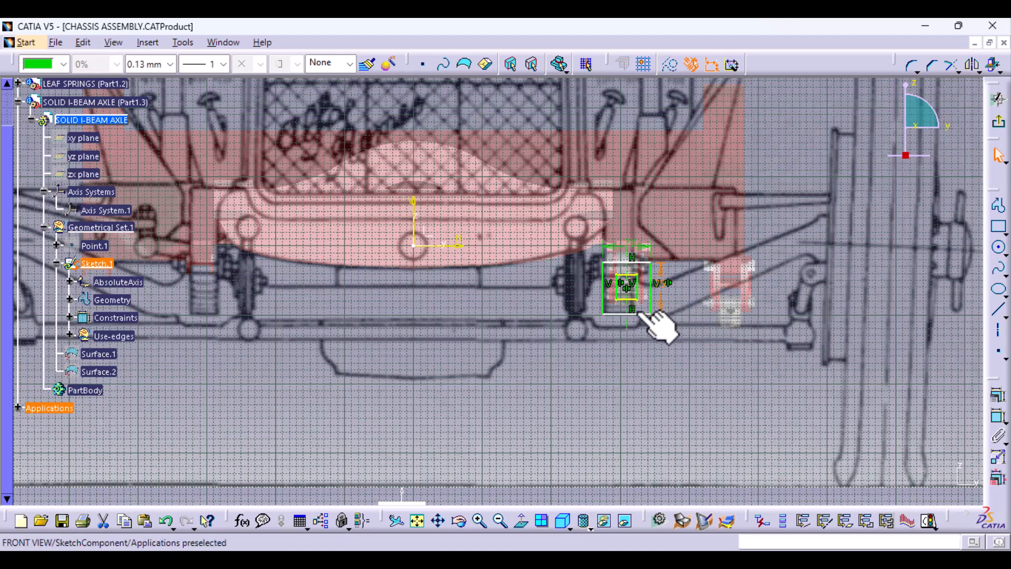
click(658, 287)
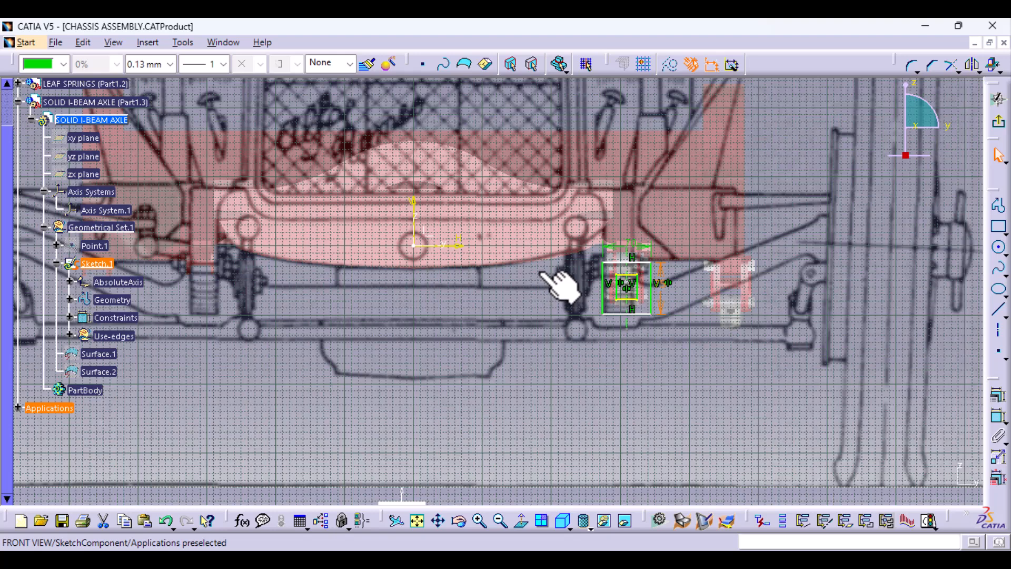
mouse_move(632, 384)
middle_down()
mouse_move(543, 377)
mouse_move(504, 392)
mouse_move(517, 318)
middle_up()
click(504, 390)
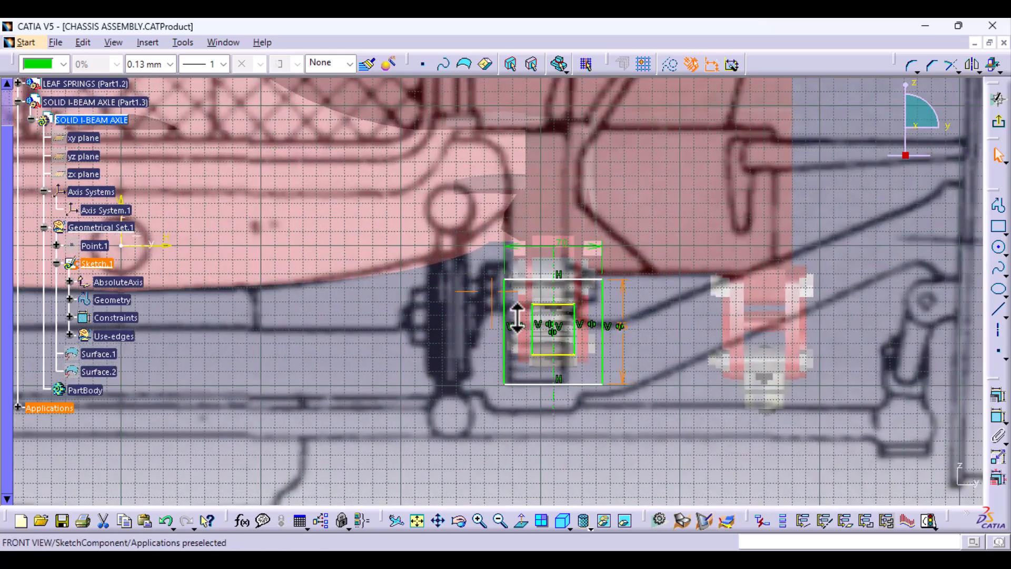
middle_drag(506, 392, 424, 361)
click(501, 263)
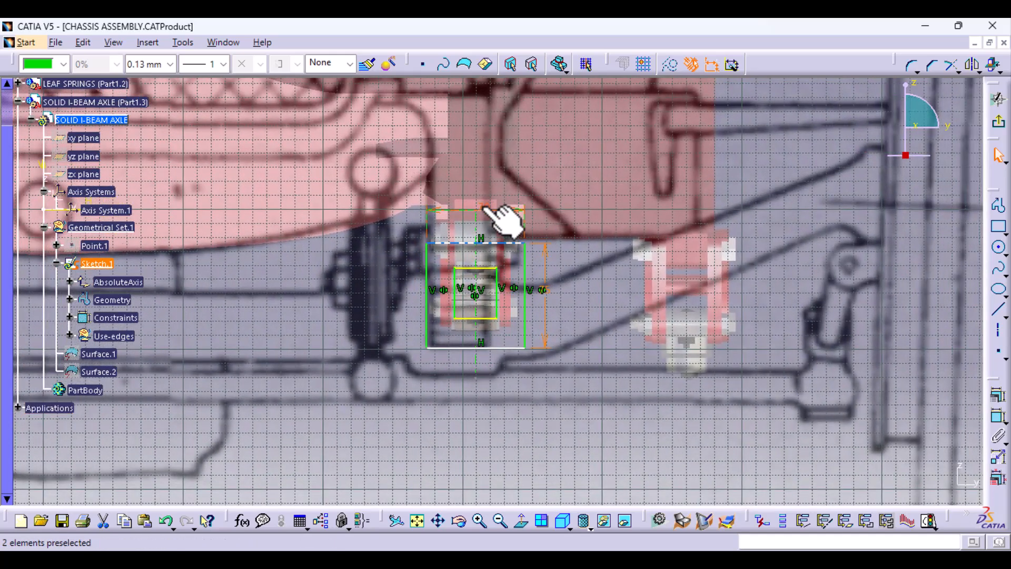
click(485, 207)
double_click(481, 208)
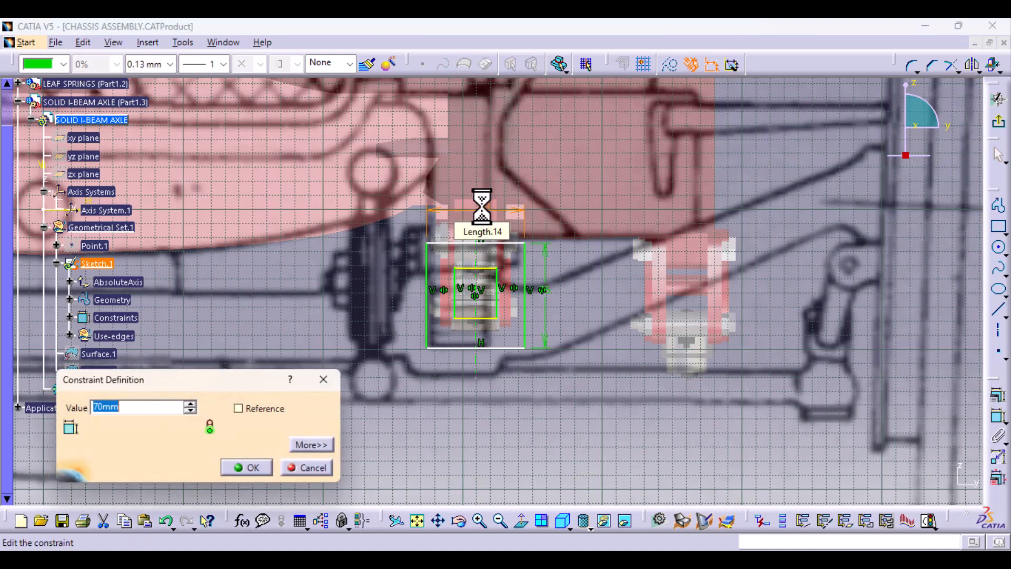
text(90)
text(10)
key(Return)
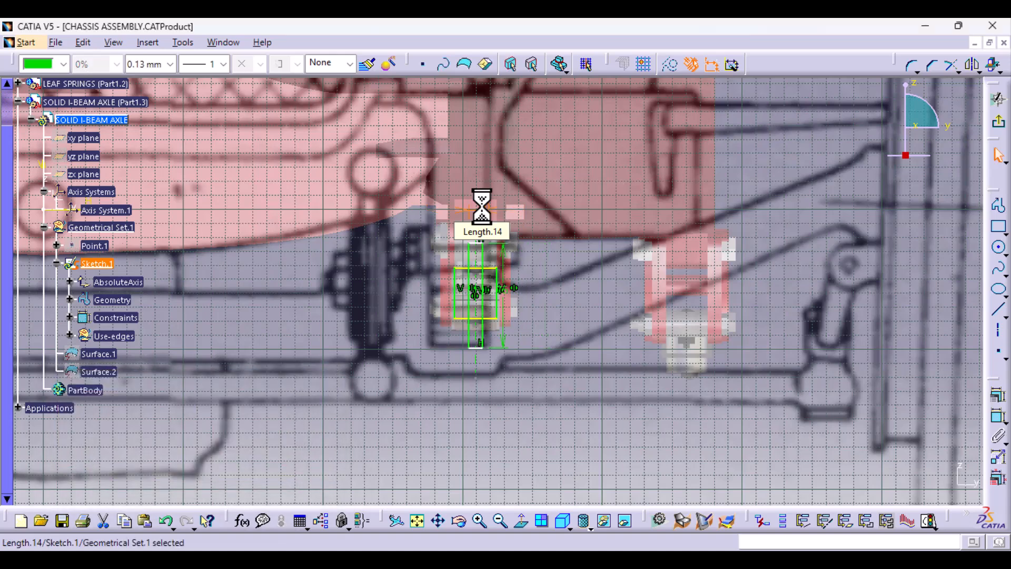
click(165, 521)
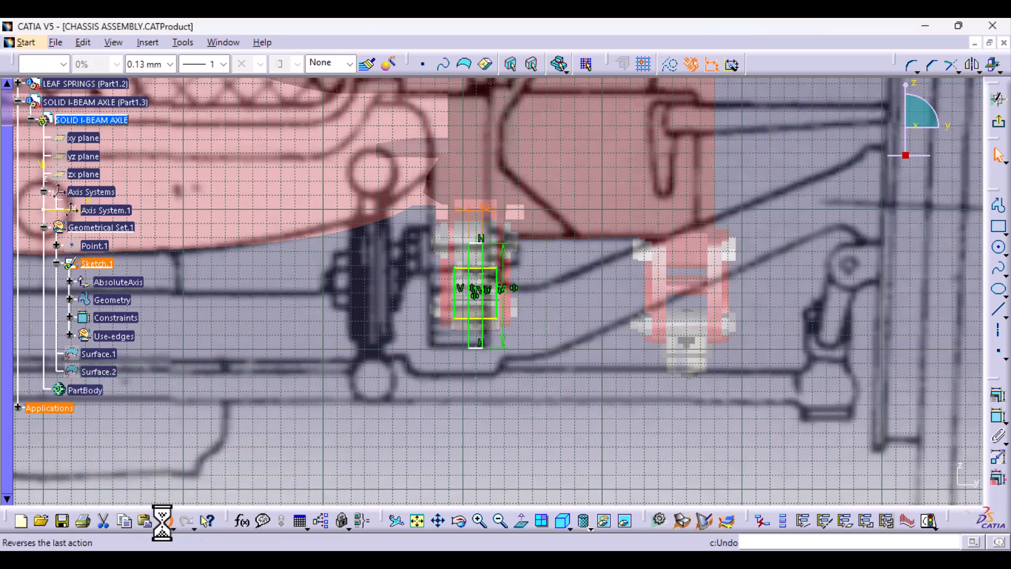
- Set the outer rectangle's width to 80 mm and its height to 85 mm
double_click(484, 205)
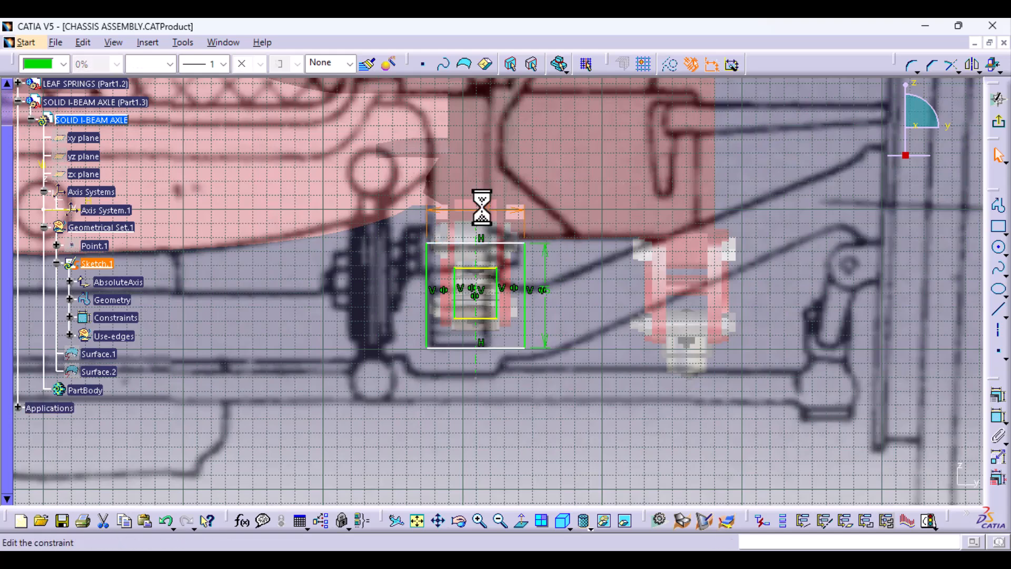
text(8)
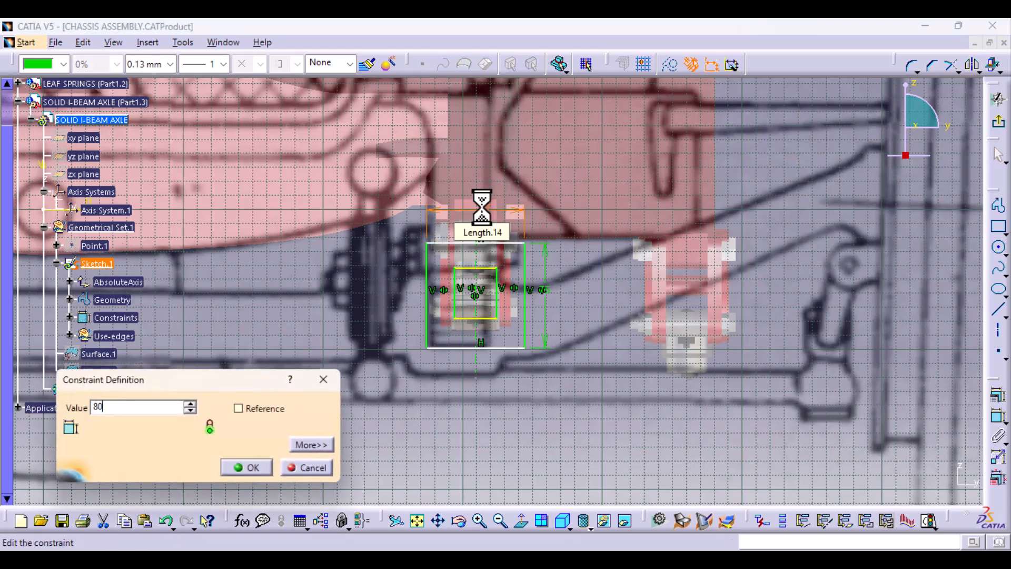
text(0)
key(Return)
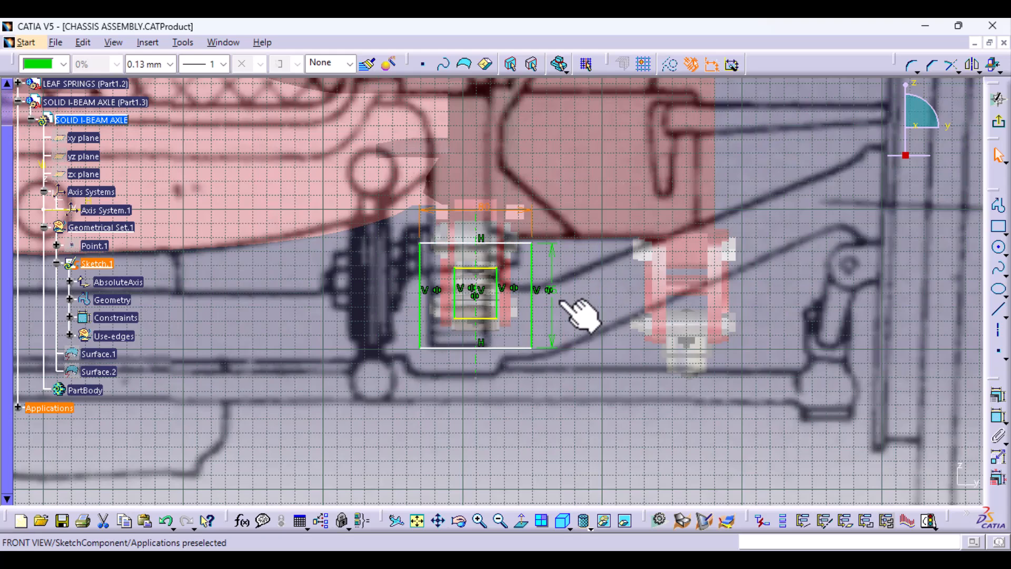
double_click(550, 289)
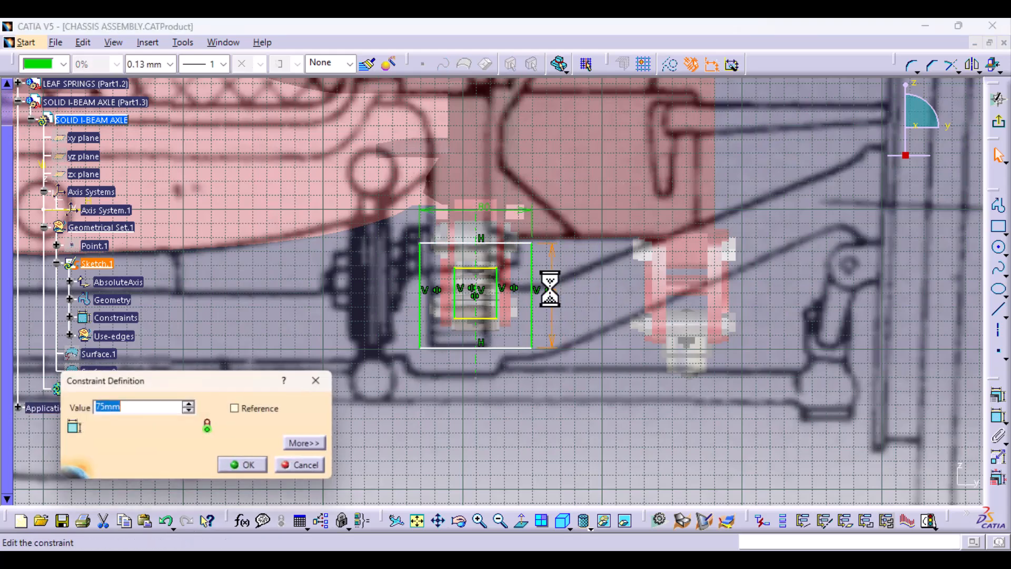
text(8)
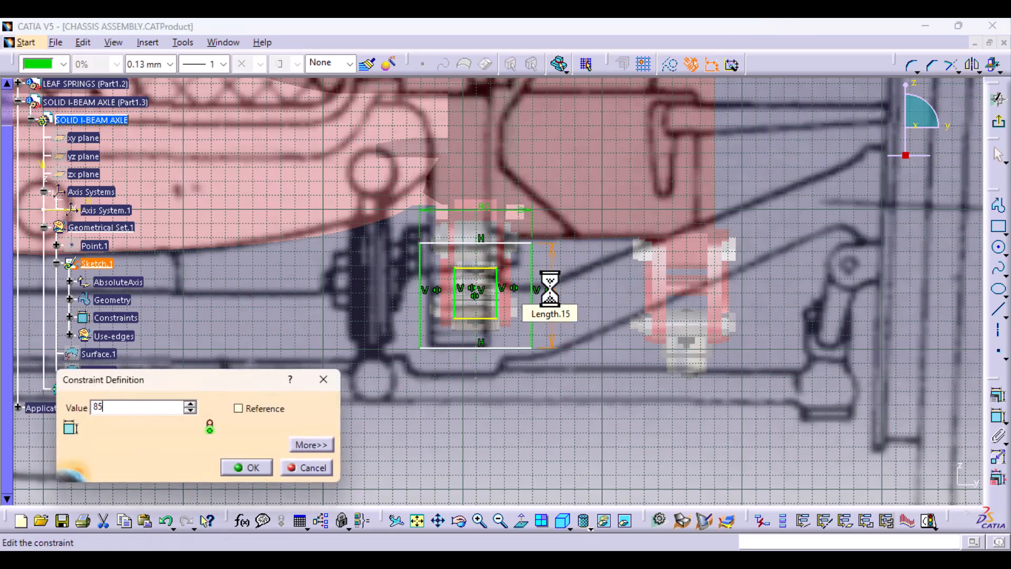
key(Return)
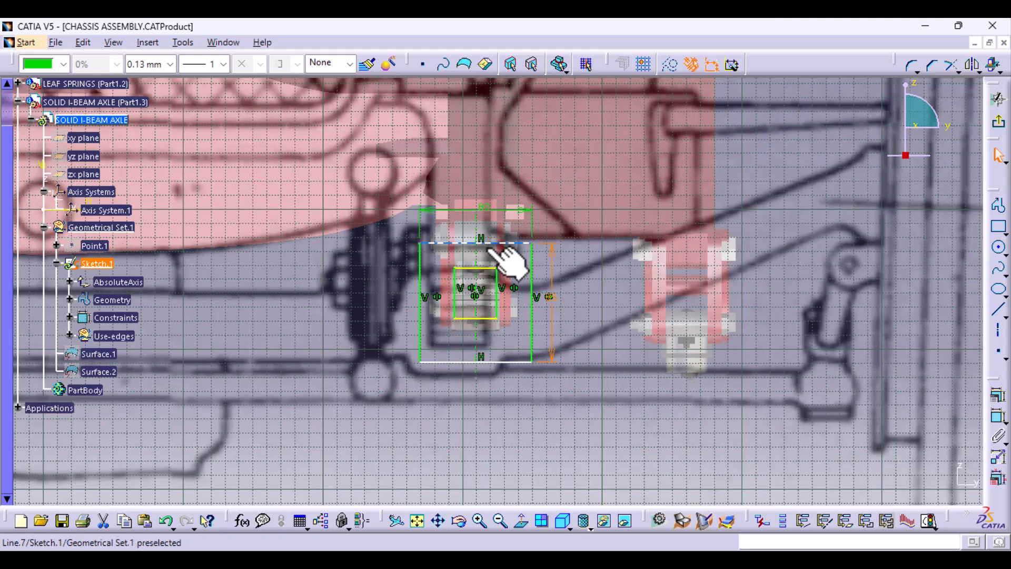
- Dimension the vertical distance between the outer rectangle's upper edge and the leaf spring section's upper edge
click(996, 421)
click(502, 244)
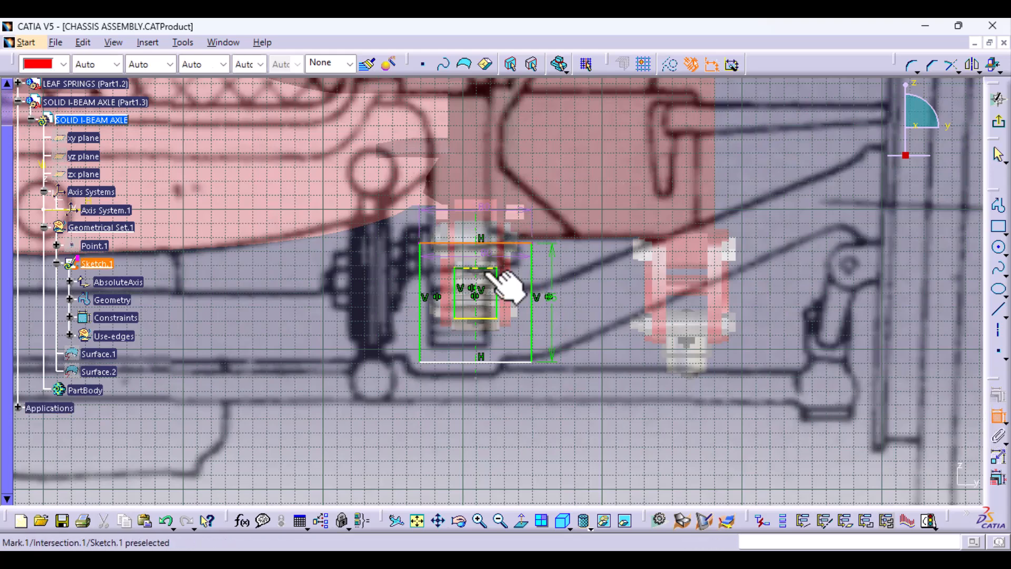
click(492, 271)
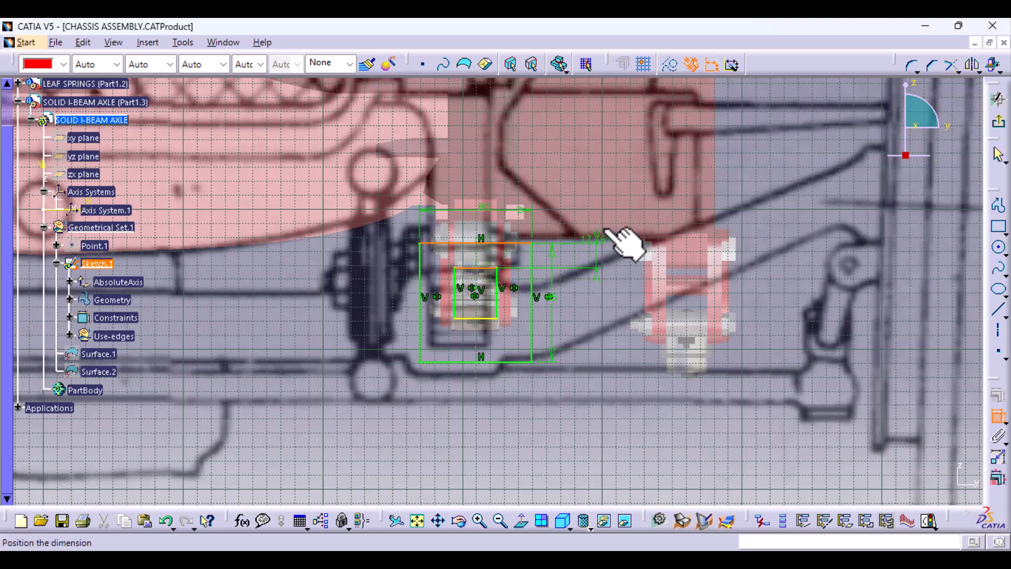
click(618, 182)
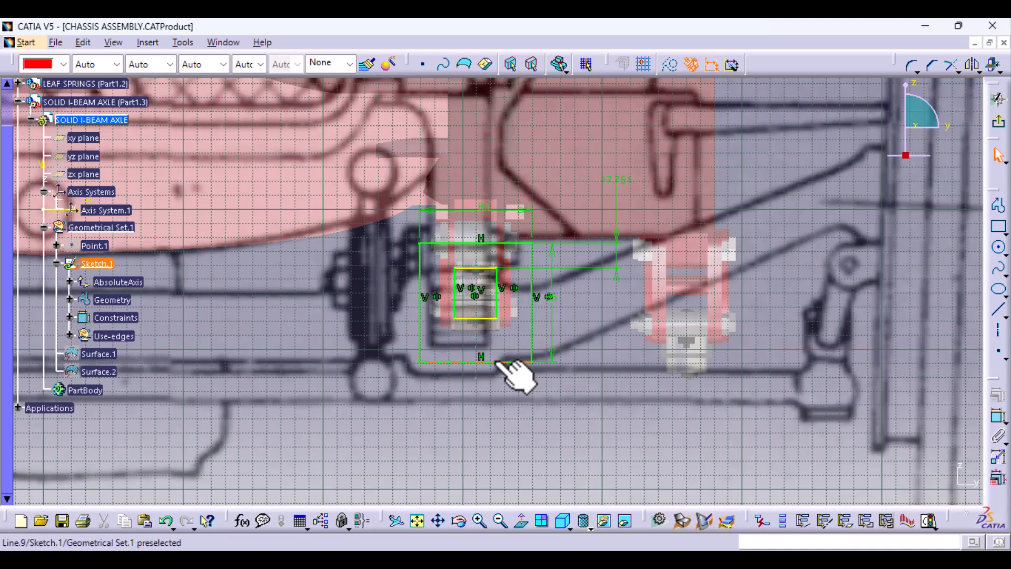
- Increase the outer rectangle's height to 90 mm and finally to 95 mm
double_click(550, 298)
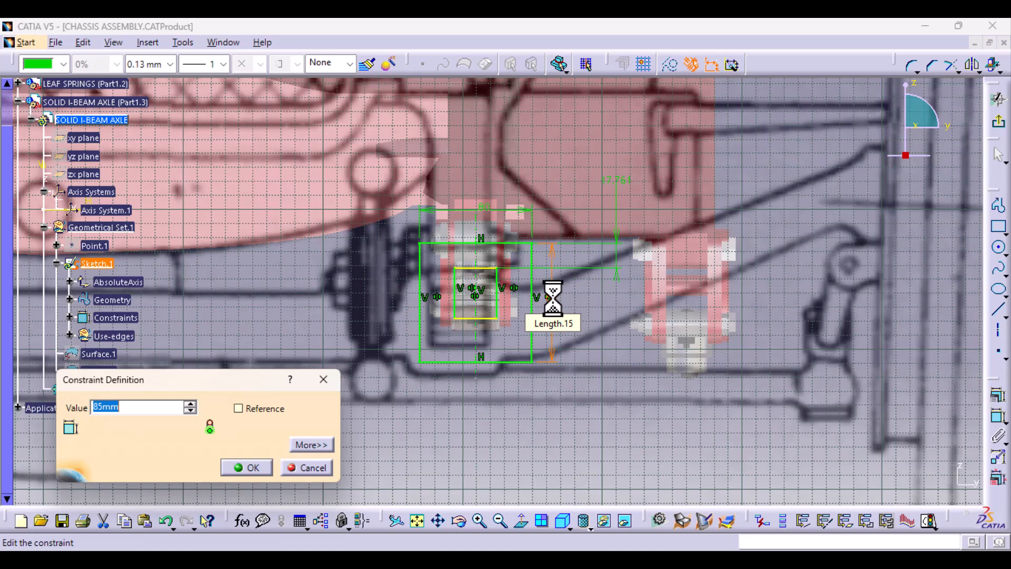
text(90)
key(Return)
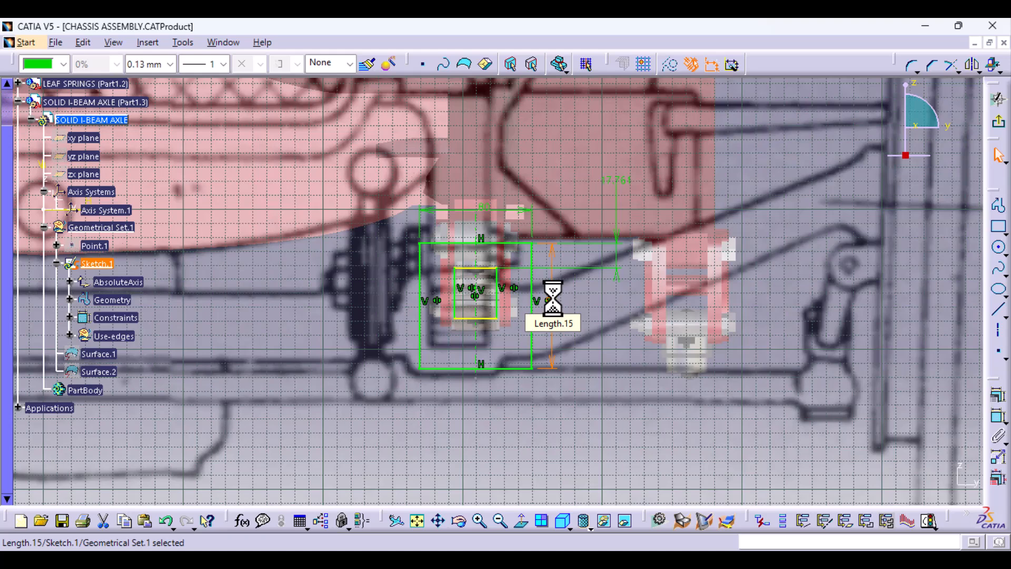
double_click(553, 299)
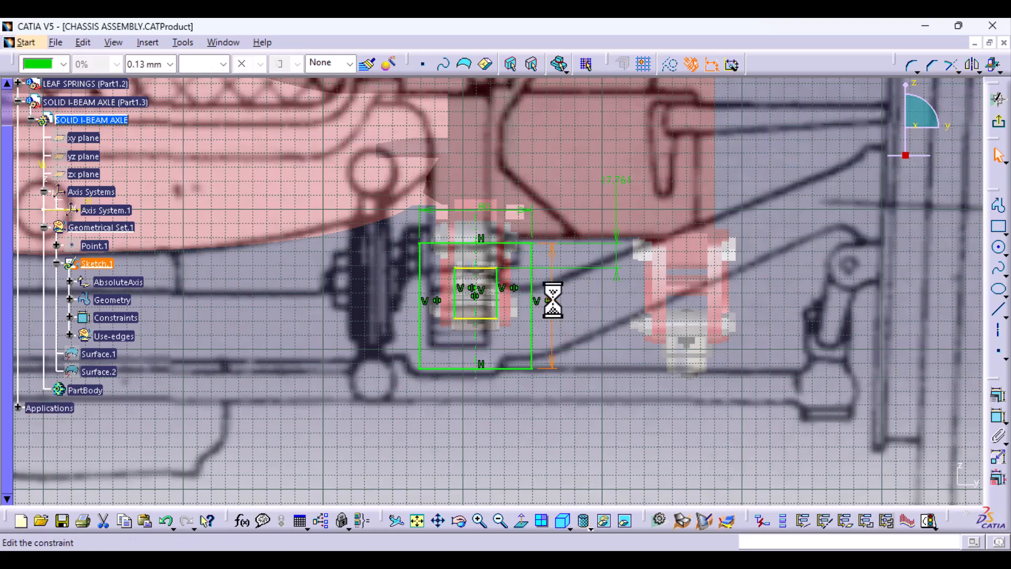
text(95)
key(Return)
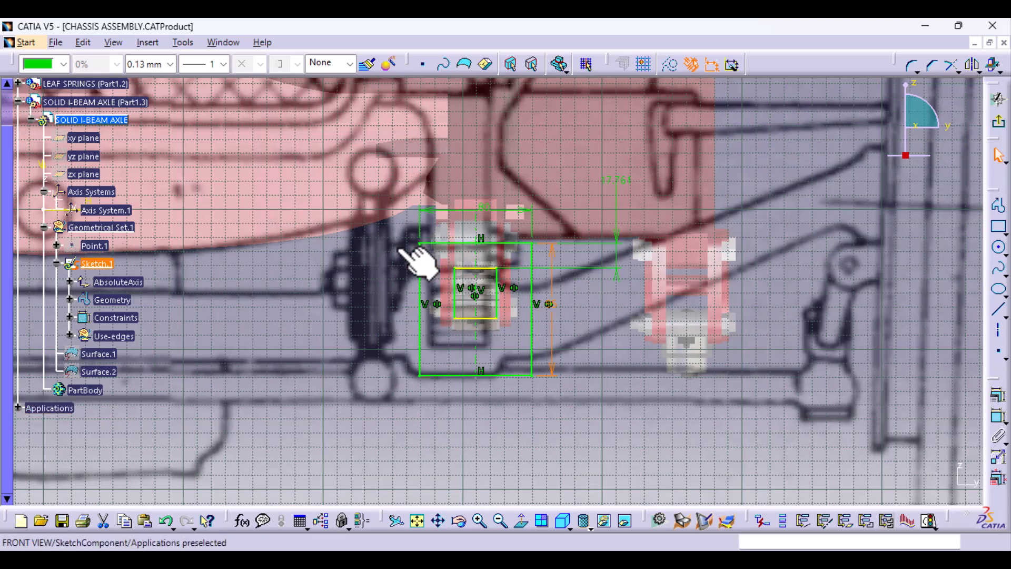
- Round all four corners of the outer rectangle with one Corner operation, converting its length dimensions into distances
click(420, 244)
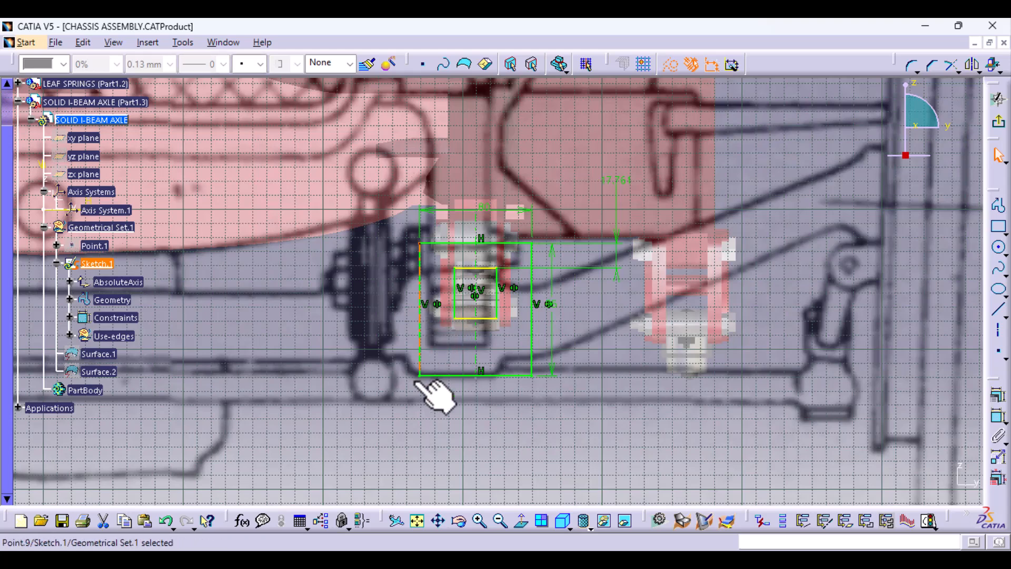
ctrl+click(532, 375)
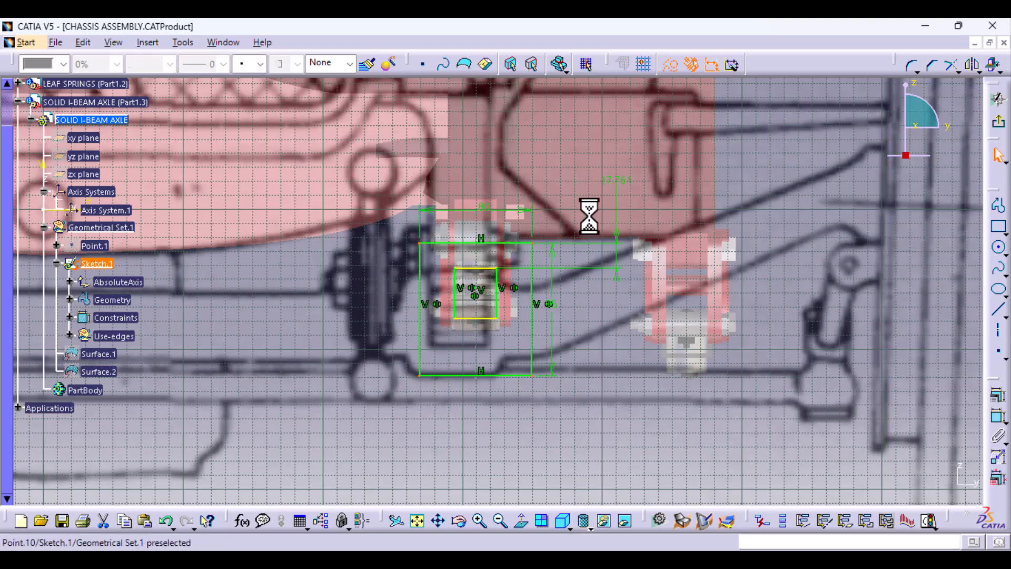
click(913, 62)
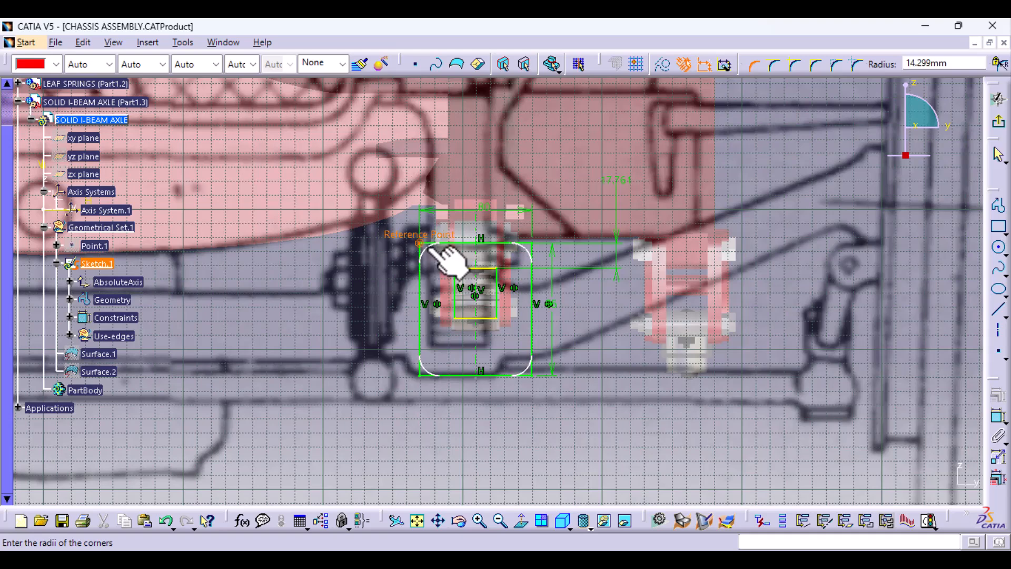
click(430, 268)
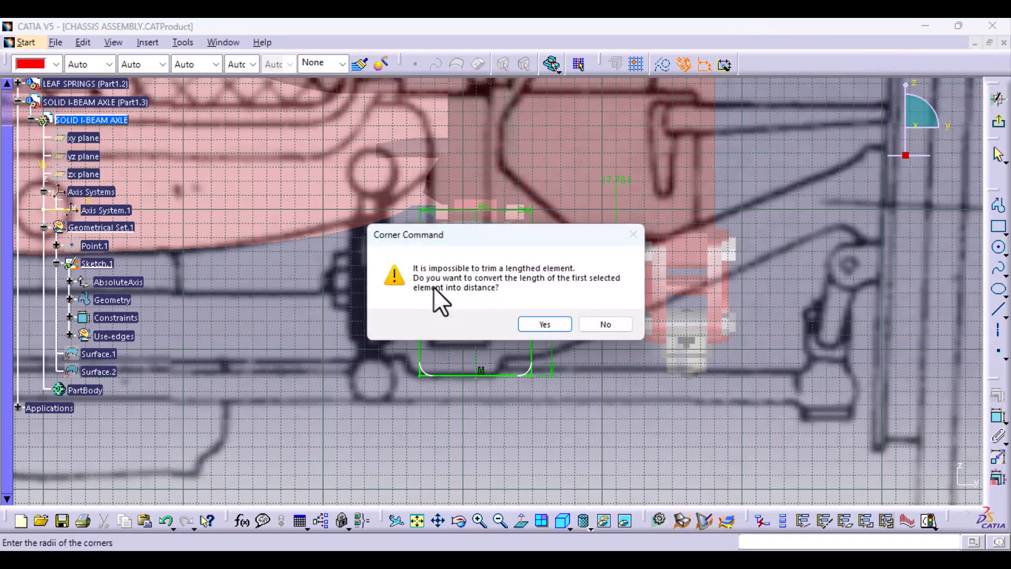
click(560, 323)
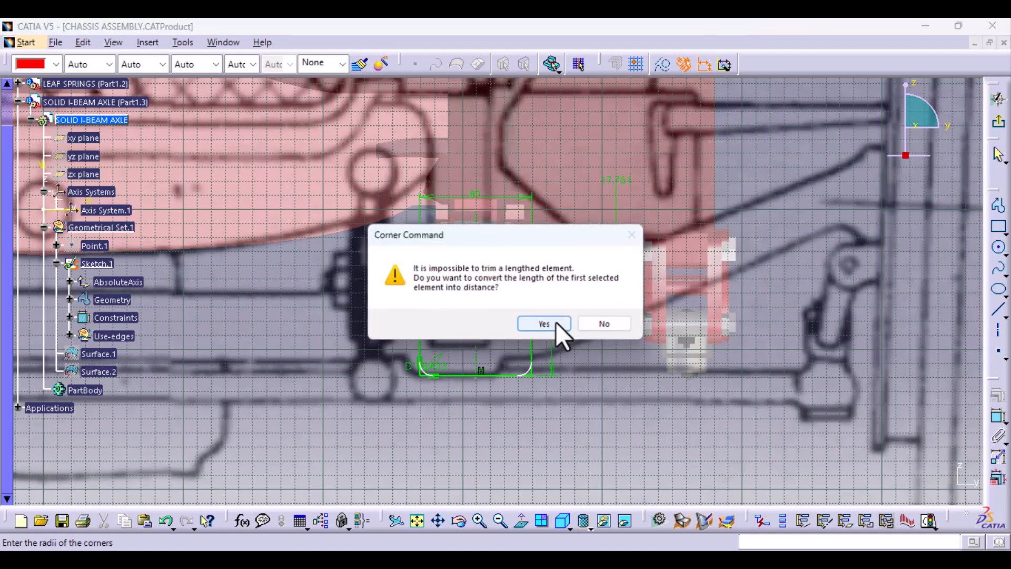
click(551, 319)
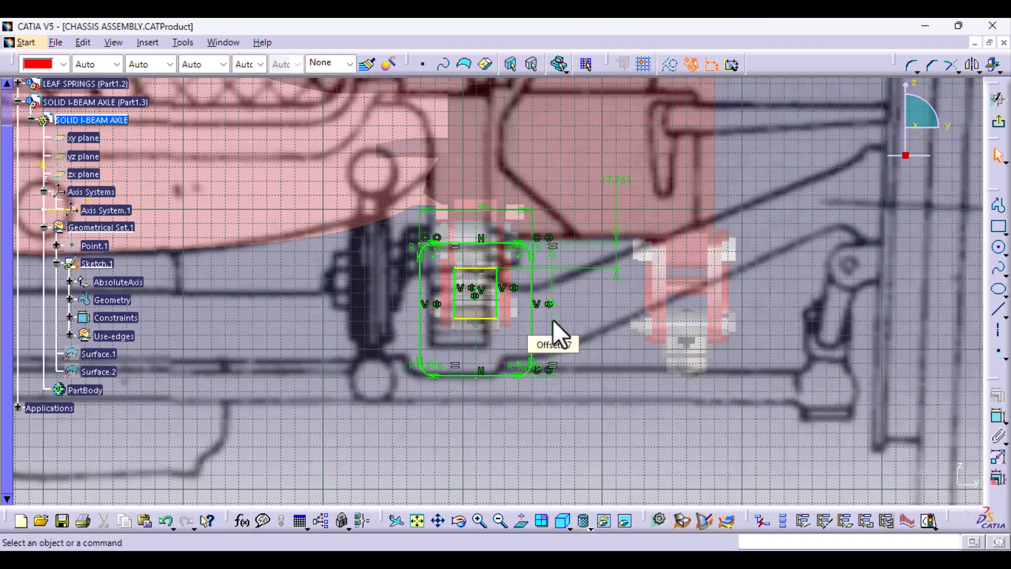
- Check the rounded rectangle against the blueprint and exit the sketch
mouse_move(481, 427)
middle_down()
mouse_move(477, 387)
mouse_move(478, 411)
middle_up()
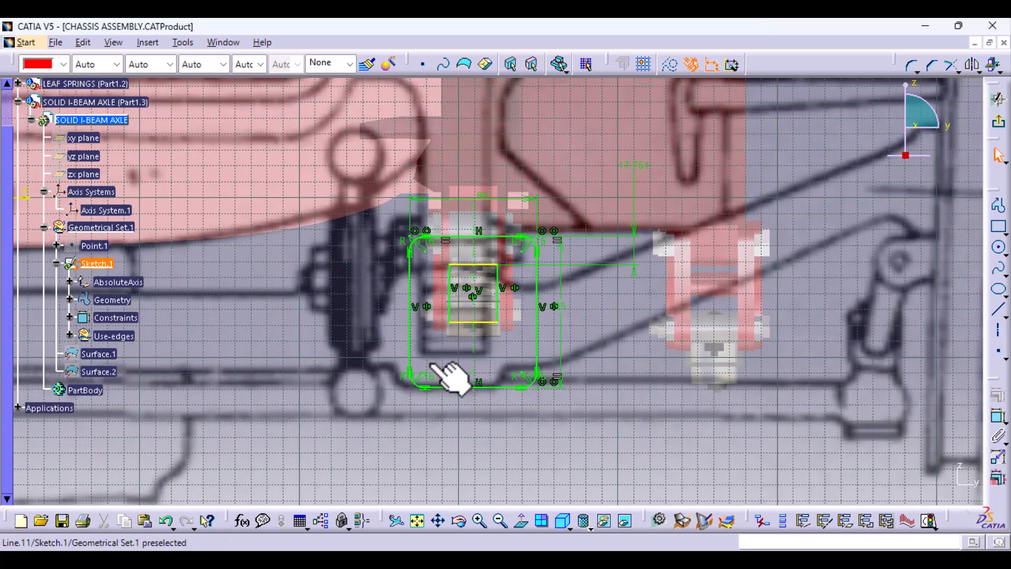
mouse_move(592, 288)
middle_down()
mouse_move(605, 334)
mouse_move(605, 311)
middle_up()
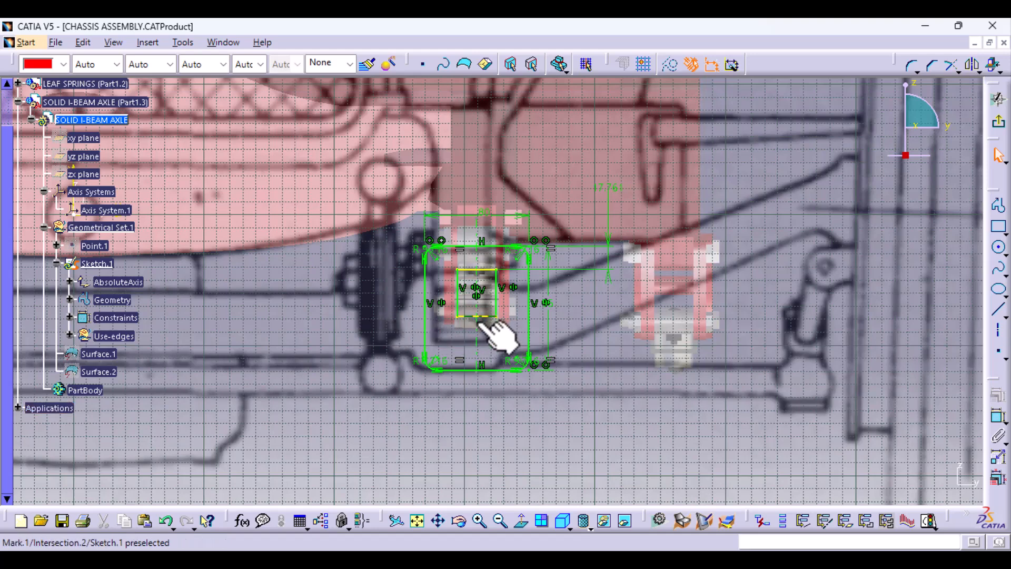
click(1000, 125)
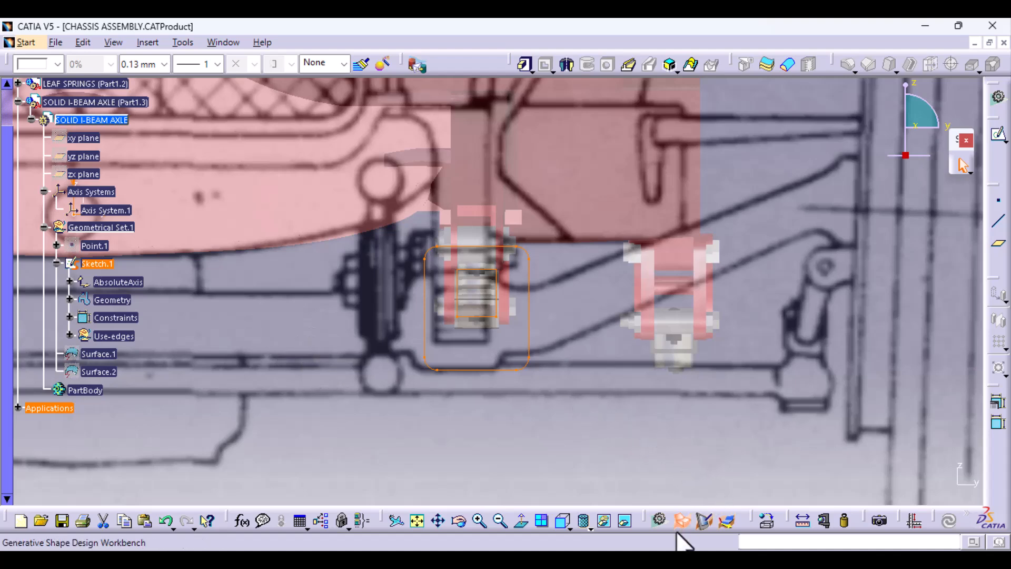
- Switch to the reference photo and examine the real front axle's beam and spring-mounting blocks at both ends
click(676, 558)
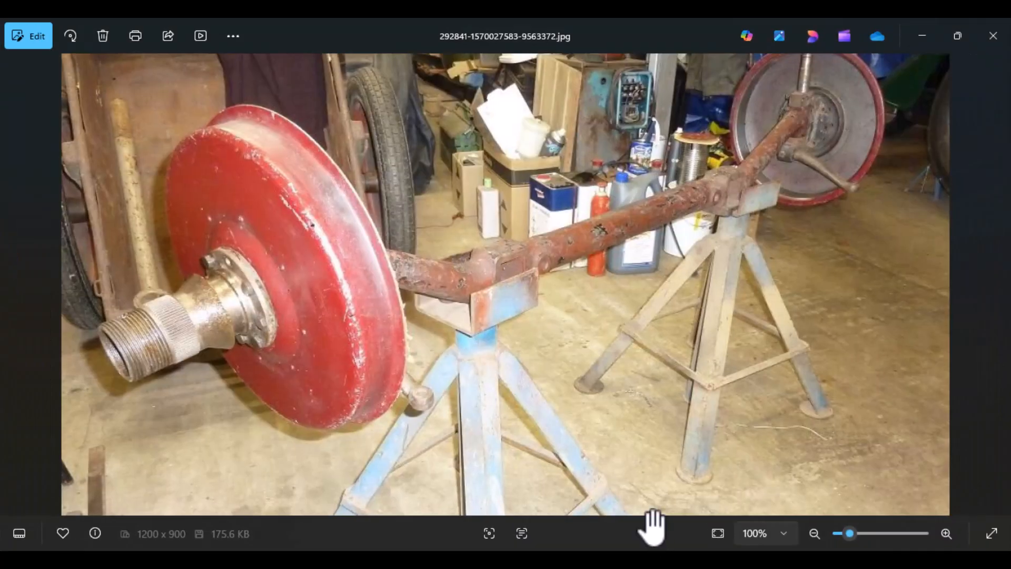
scroll(514, 413, up, 4)
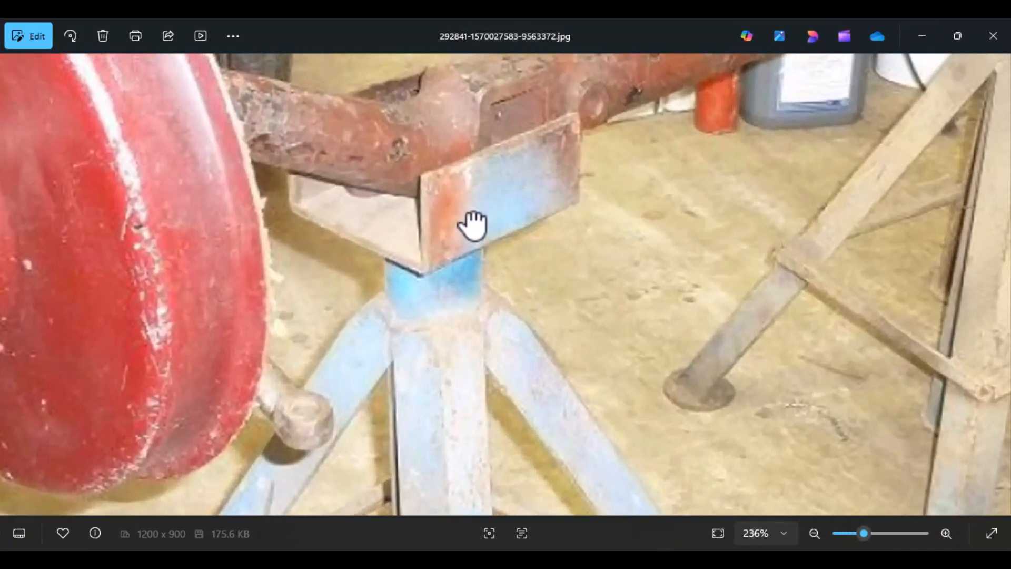
drag(473, 225, 449, 343)
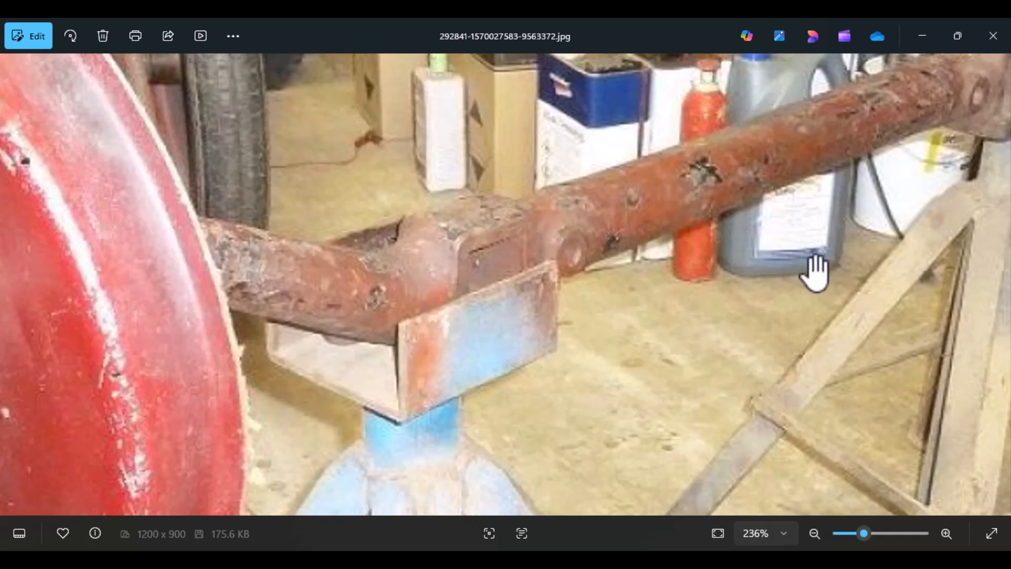
scroll(815, 273, down, 1)
drag(814, 273, 298, 472)
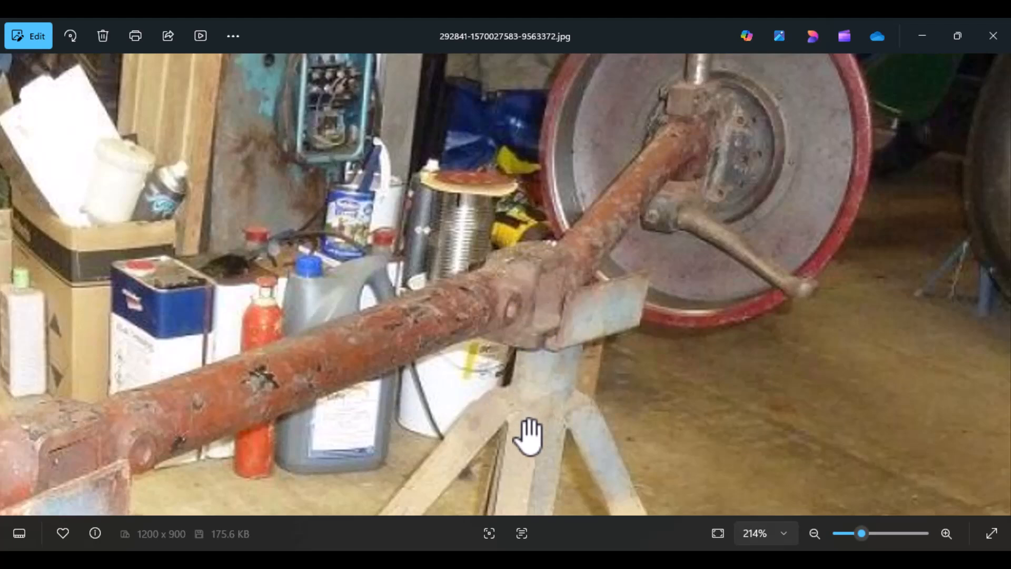
scroll(529, 432, down, 3)
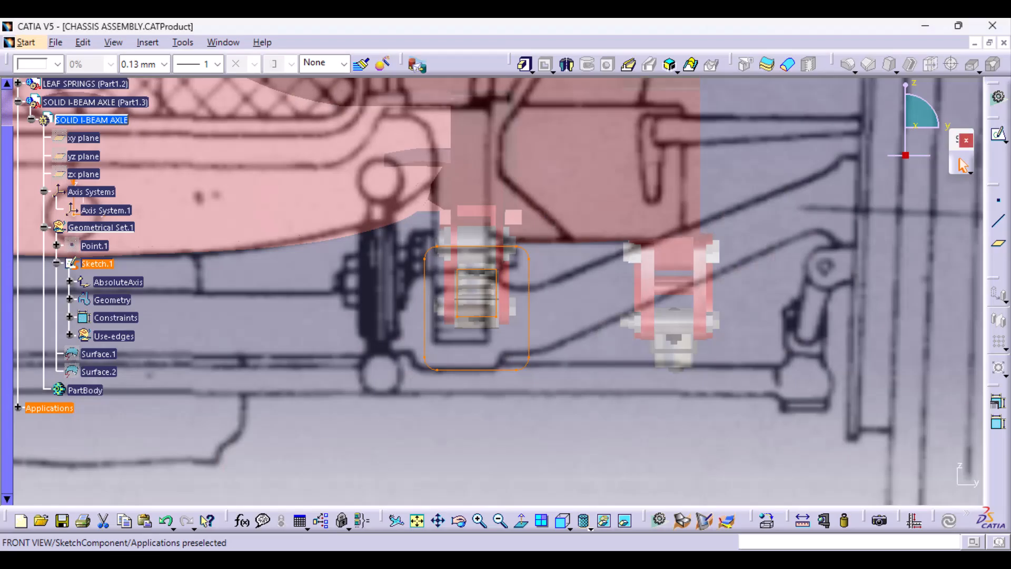
- Start a Pad of the rounded rectangular profile with mirrored extent and preview it at a length of 200 mm
middle_drag(648, 377, 372, 377)
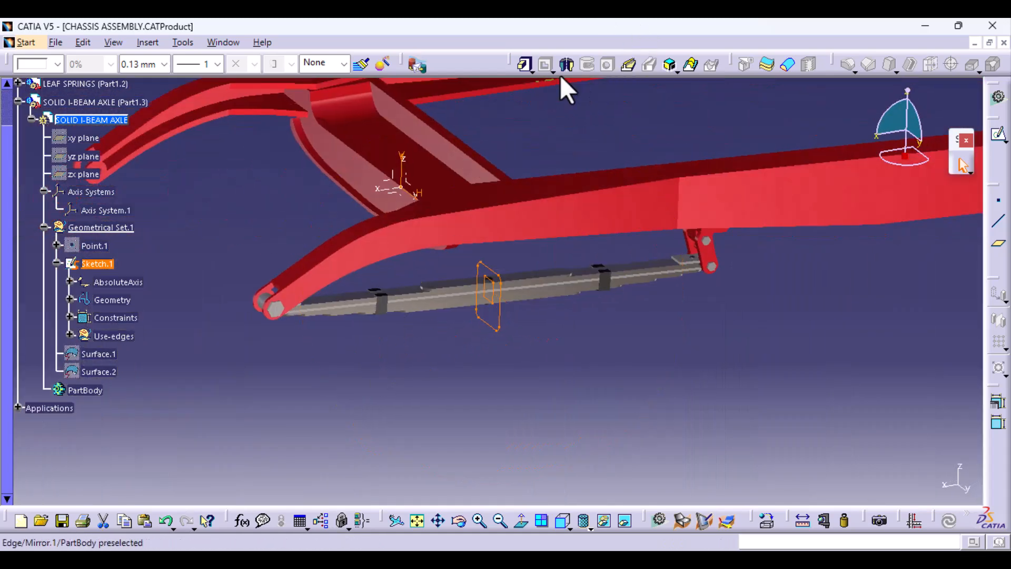
click(524, 65)
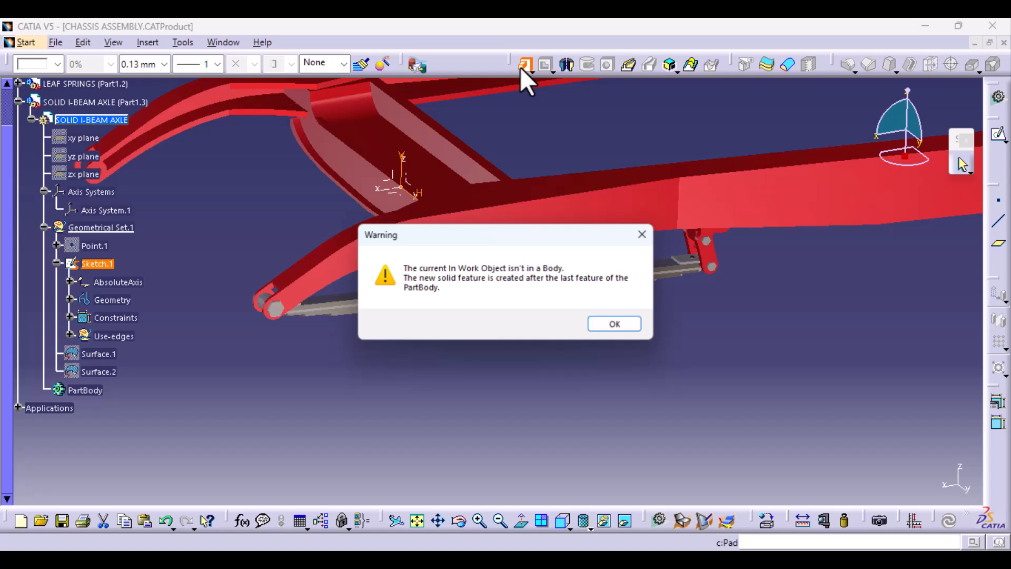
click(595, 324)
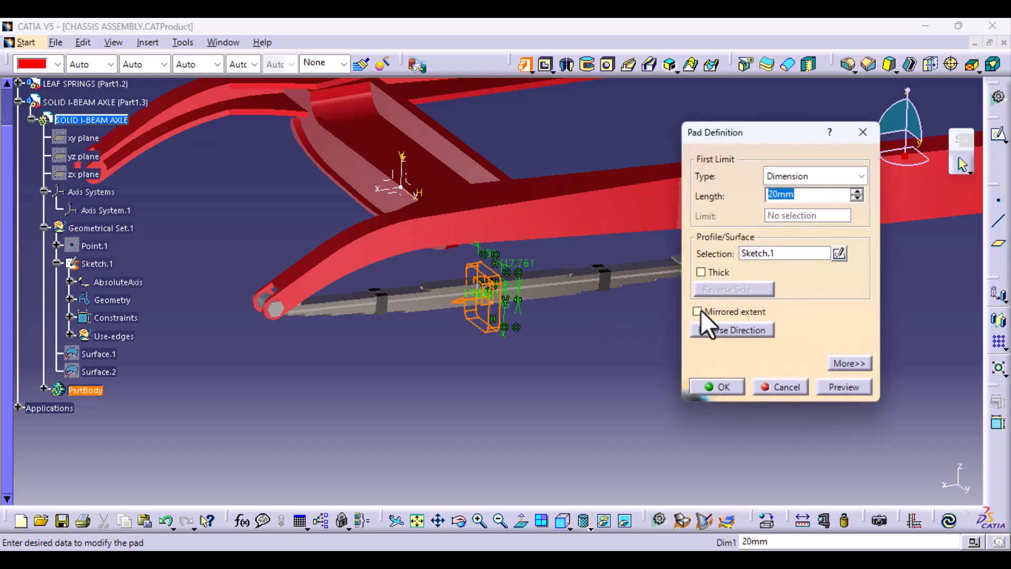
click(697, 311)
click(779, 194)
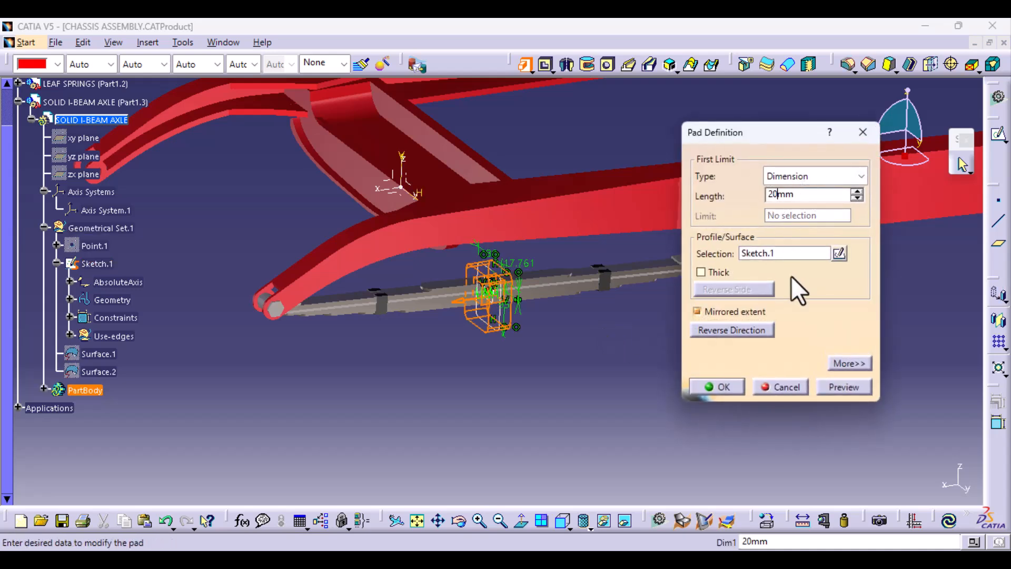
text(0)
click(843, 386)
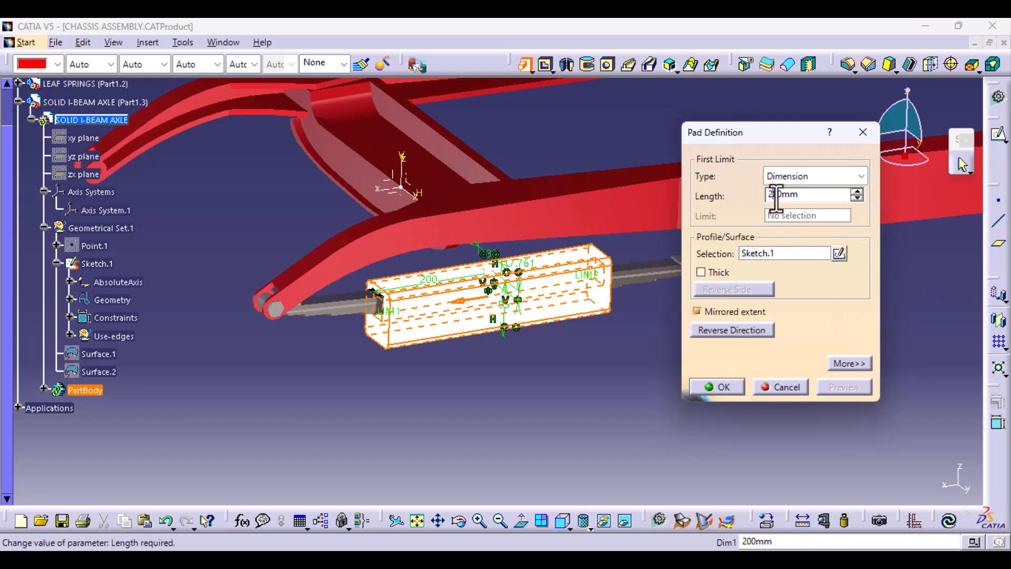
- Reduce the pad's length to 100 mm and finally to 50 mm, then create the pad
key(BackSpace)
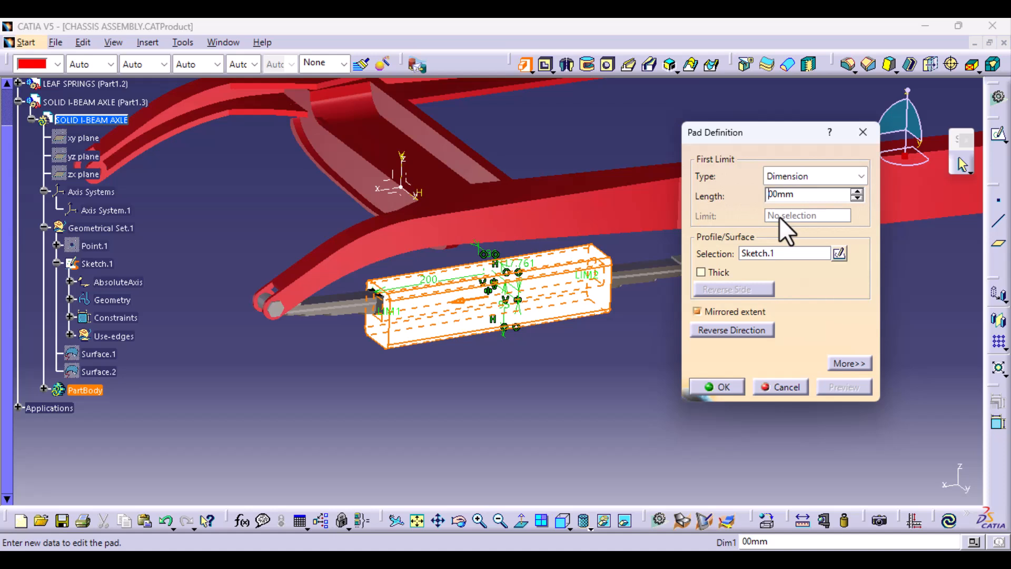
text(1)
click(775, 254)
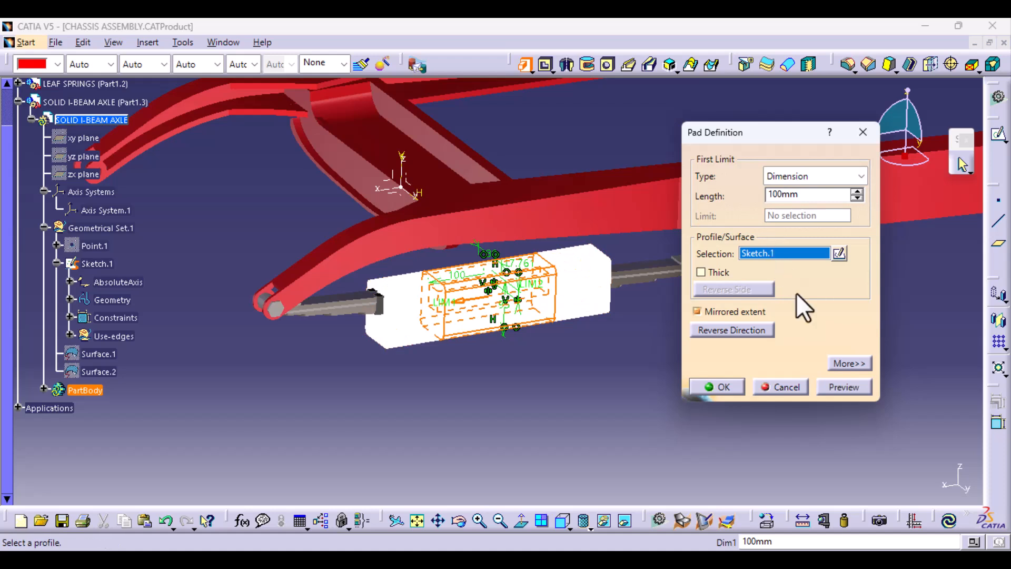
click(852, 400)
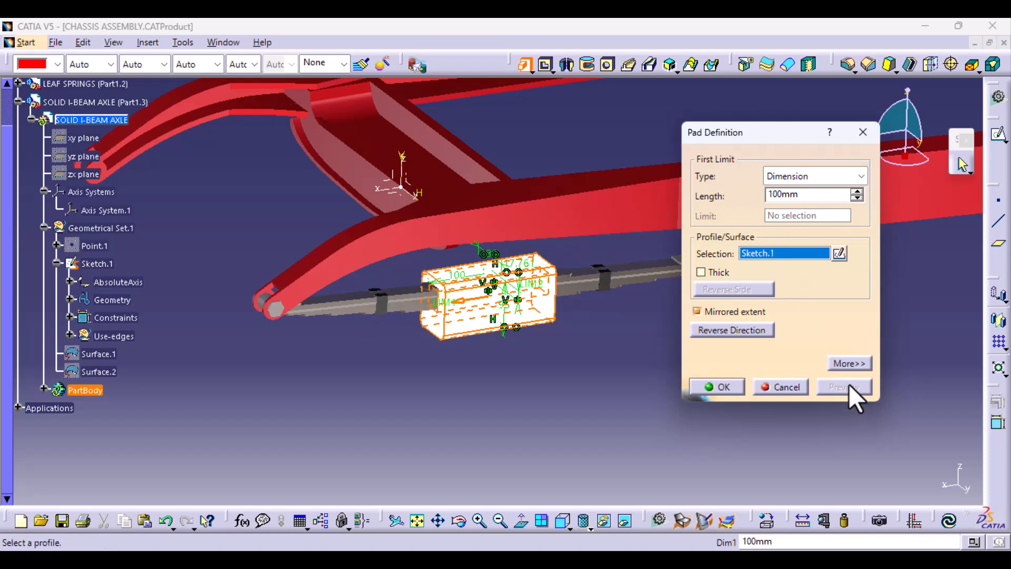
drag(779, 194, 750, 198)
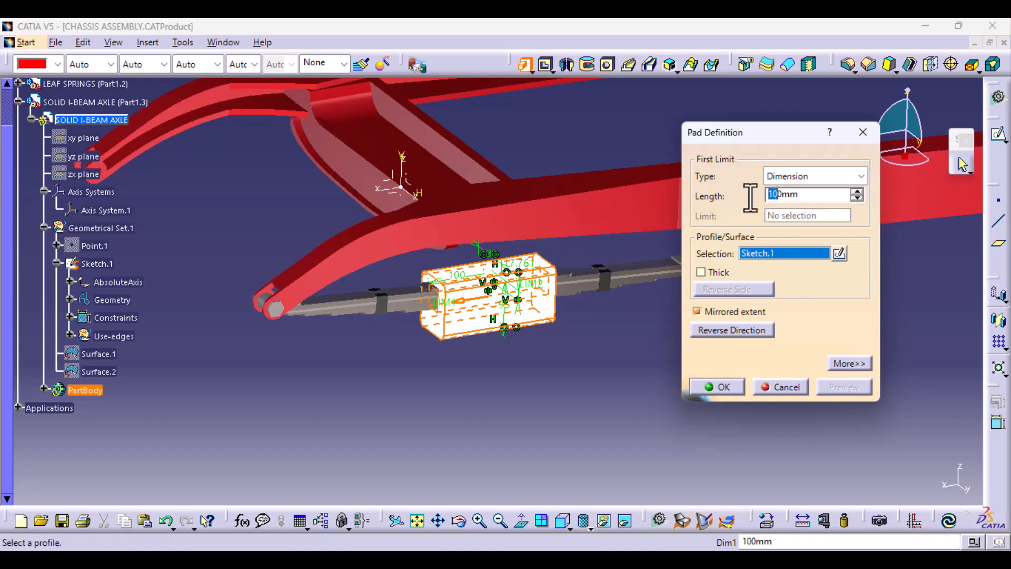
text(5)
click(801, 249)
click(836, 390)
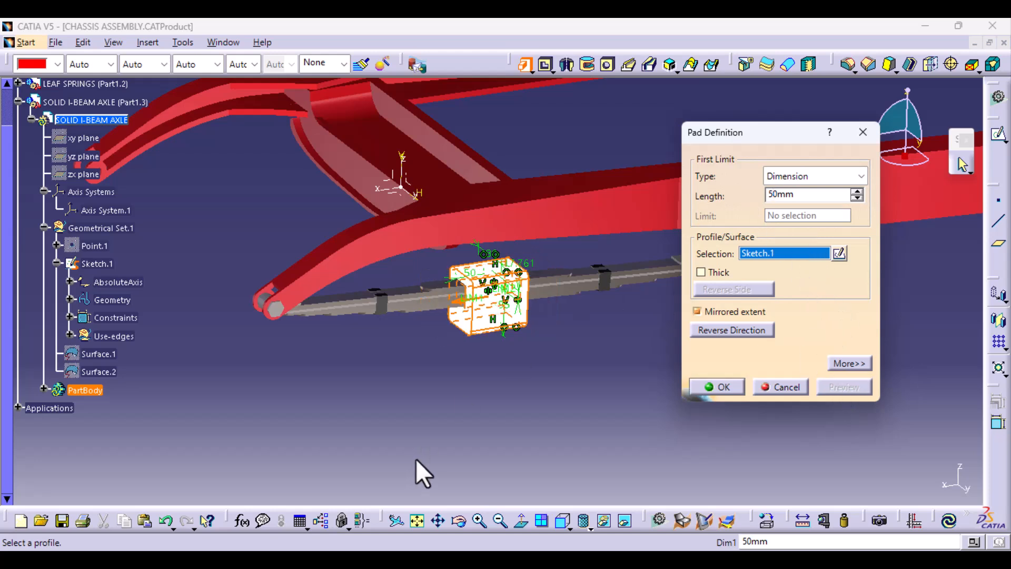
click(463, 403)
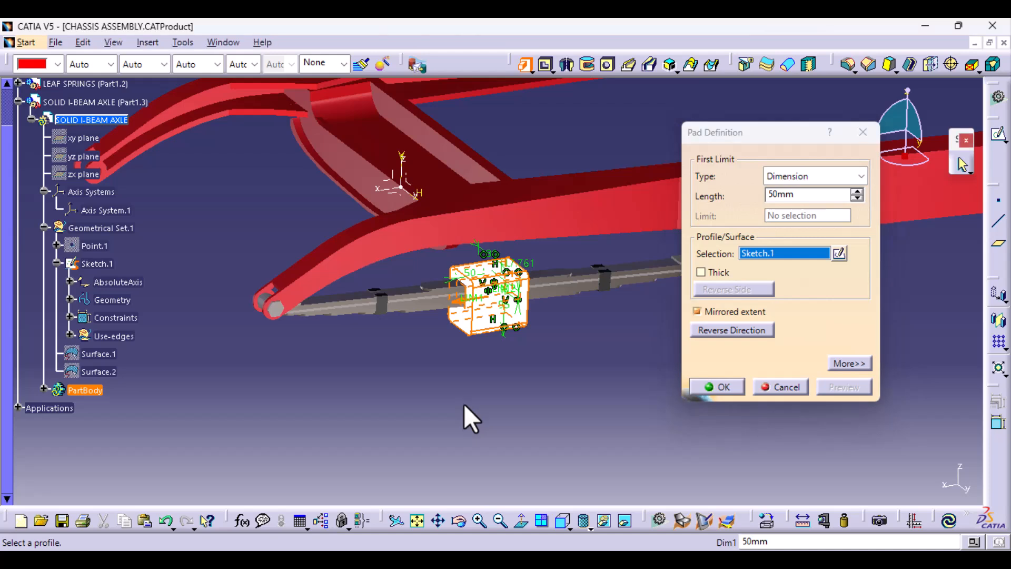
click(727, 389)
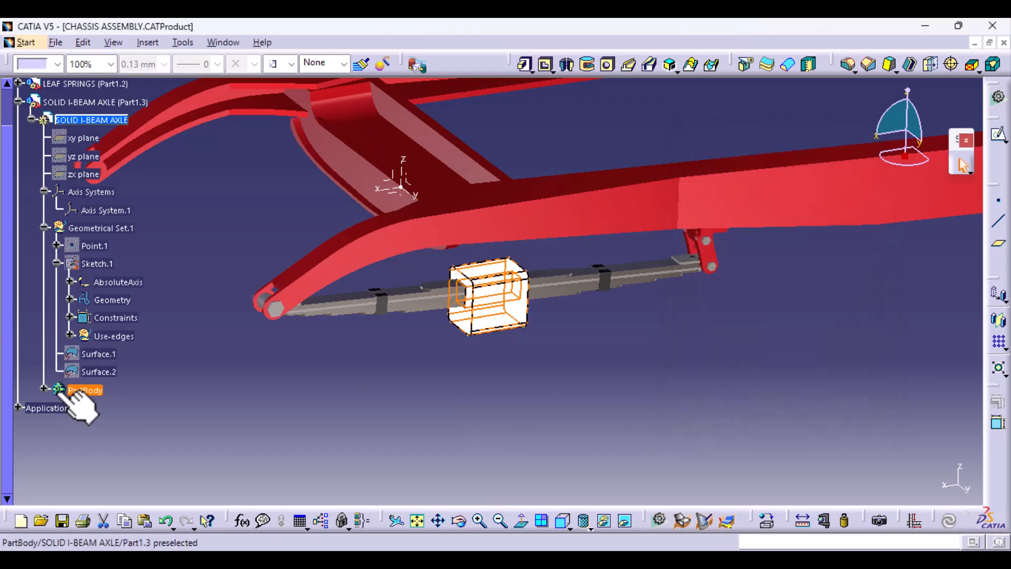
- Give the new pad in the axle's PartBody a light grey colour
click(84, 390)
click(43, 388)
click(92, 407)
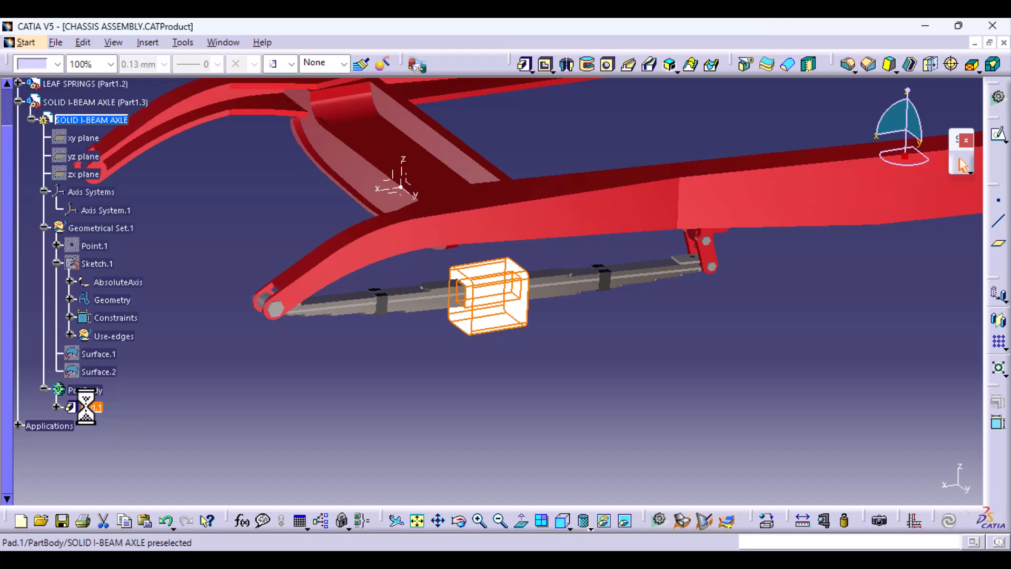
click(57, 63)
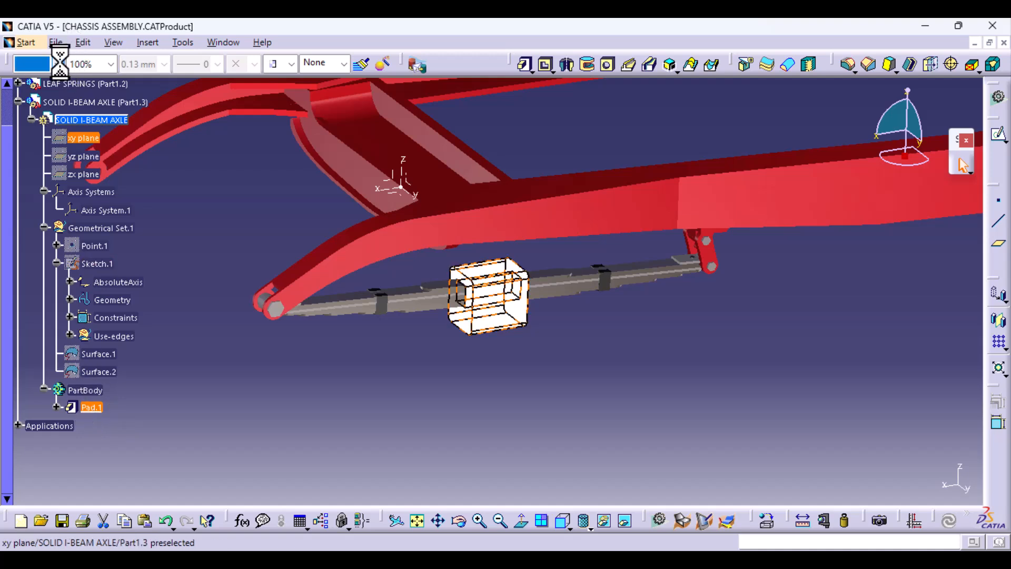
click(47, 118)
click(327, 322)
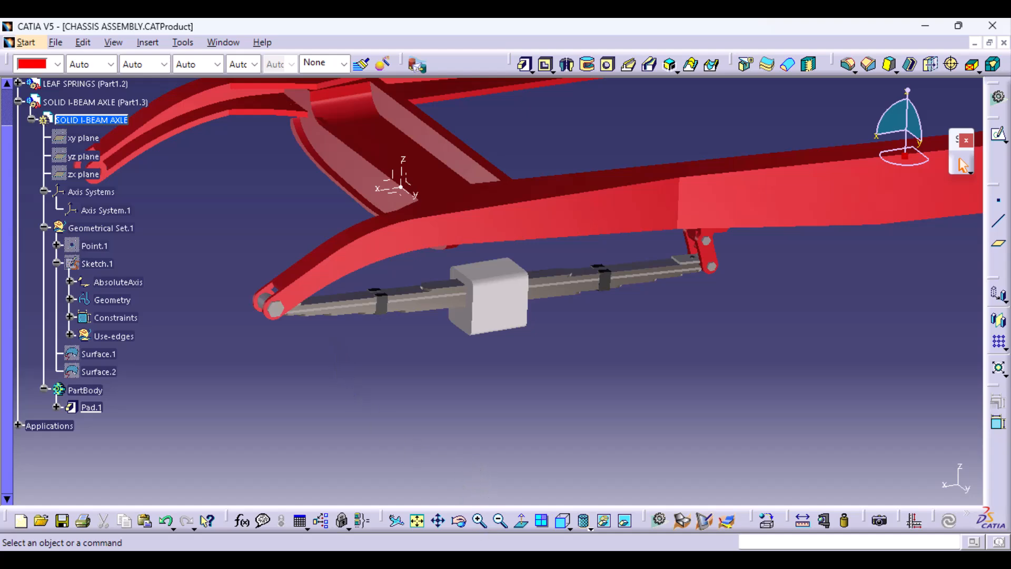
- Switch to the front view and open a new sketch on the axis system's yz plane
click(561, 522)
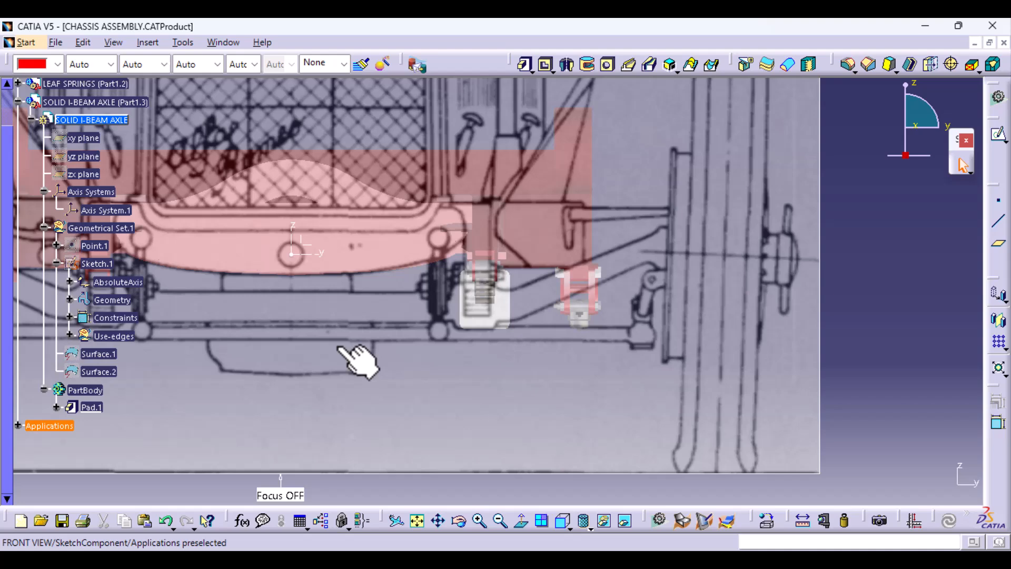
mouse_move(340, 349)
middle_down()
mouse_move(532, 333)
mouse_move(543, 358)
middle_up()
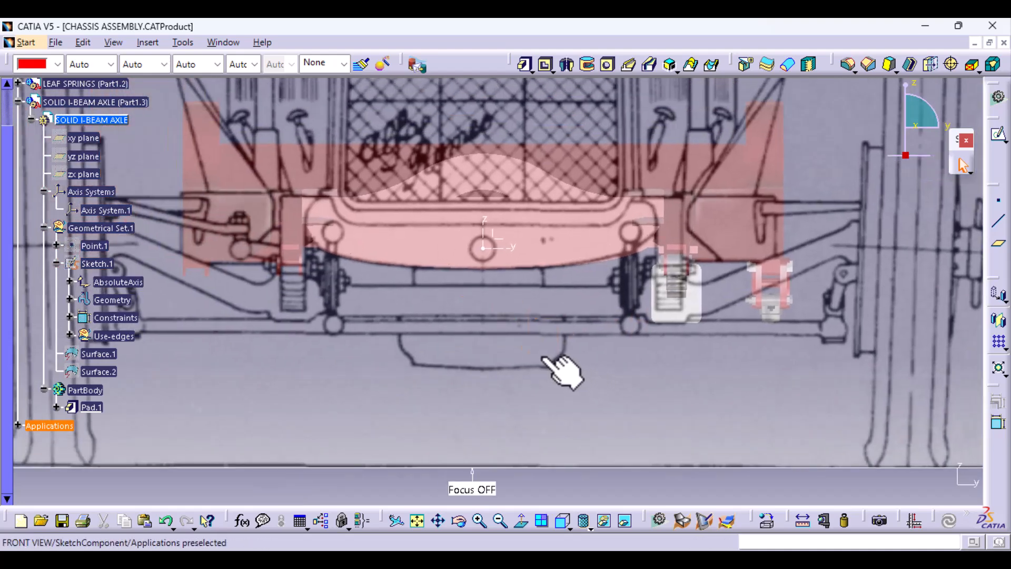
click(504, 245)
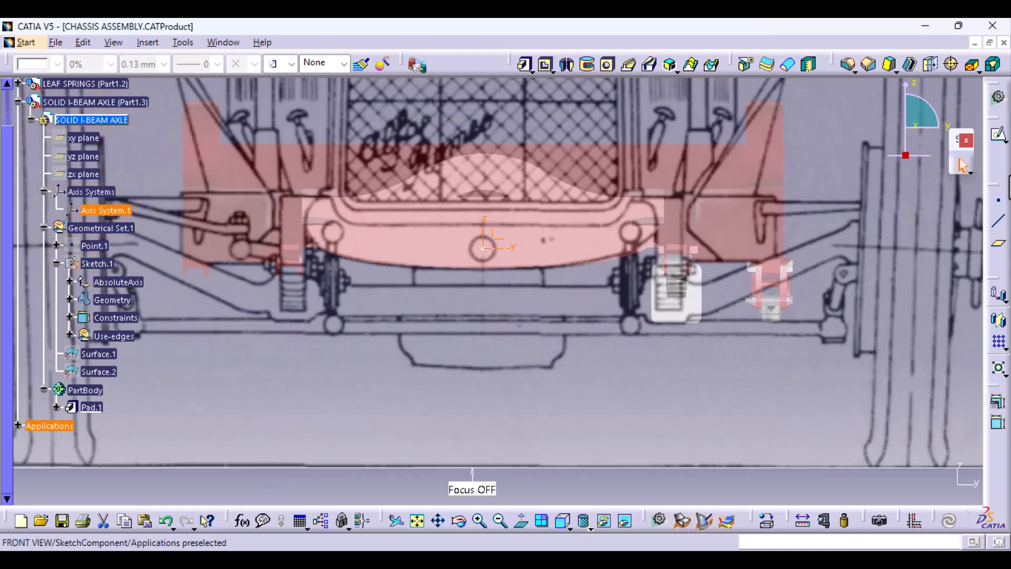
click(999, 136)
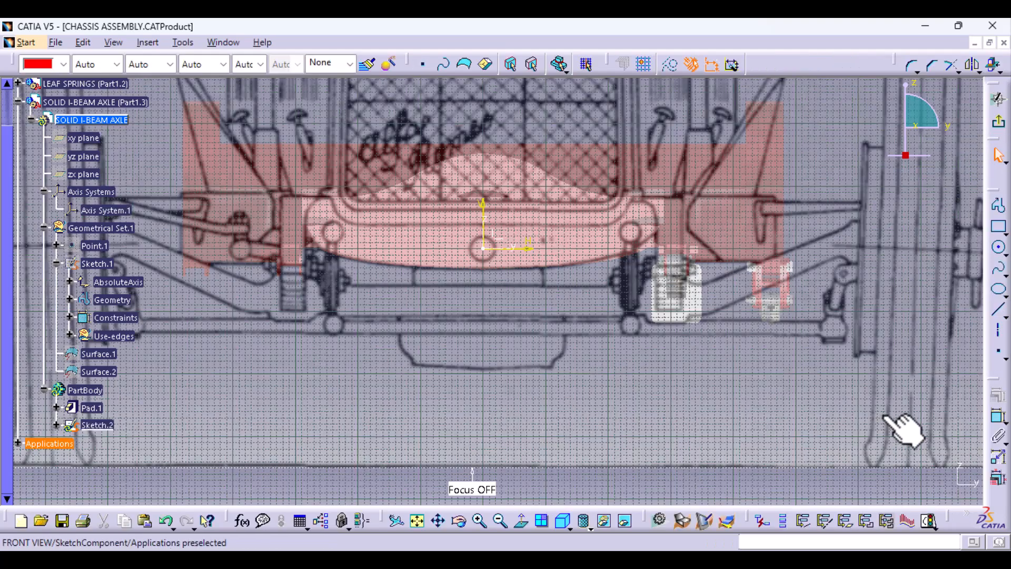
- Draw a vertical line about 50 mm long on the sketch's vertical axis, downward from the horizontal blueprint line beneath the red crossmember
click(999, 309)
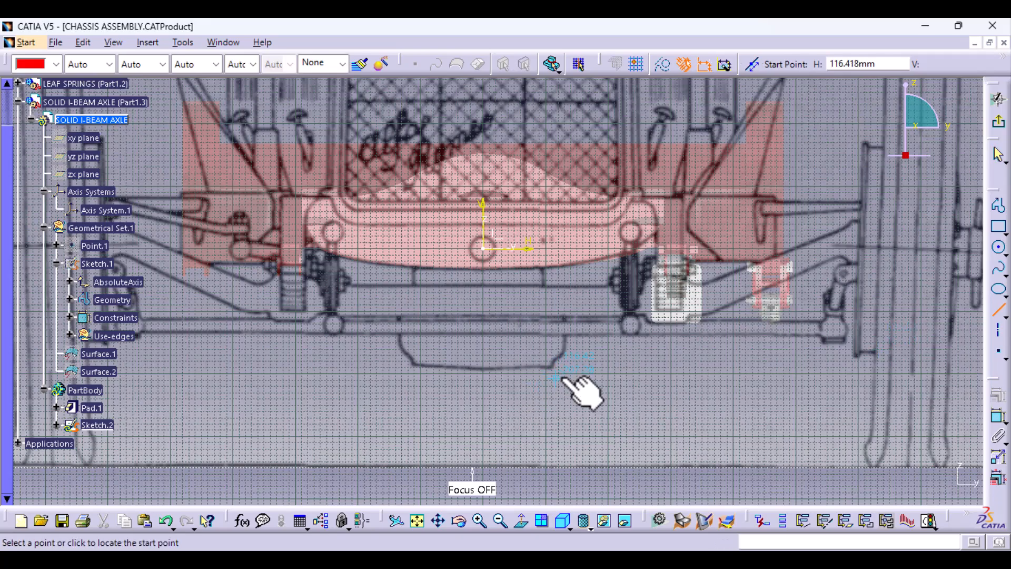
mouse_move(583, 388)
middle_down()
mouse_move(558, 379)
mouse_move(543, 253)
middle_up()
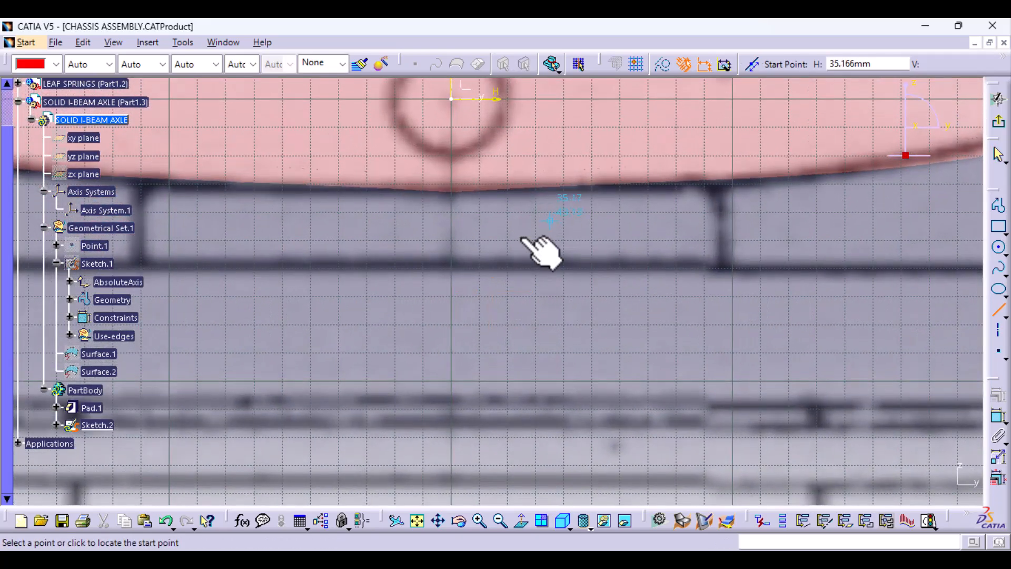
click(450, 263)
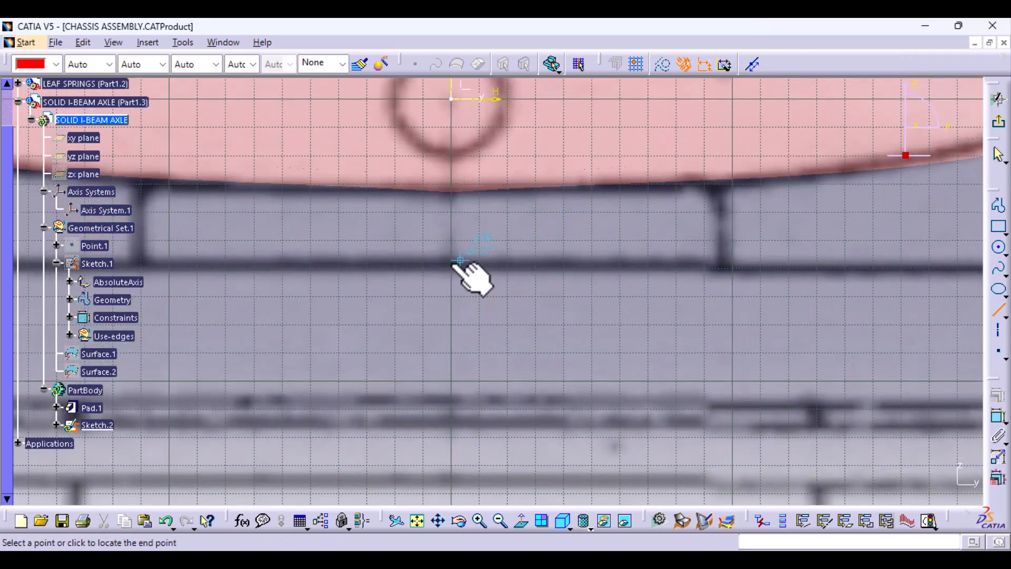
click(451, 401)
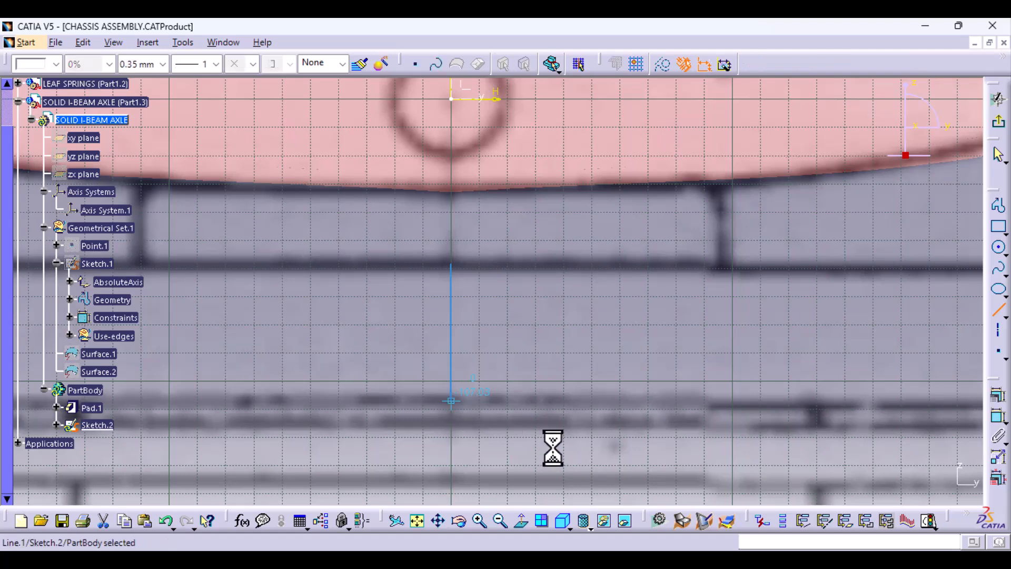
- Dimension the vertical line's length, compare it with the blueprint, and undo the dimension
click(998, 416)
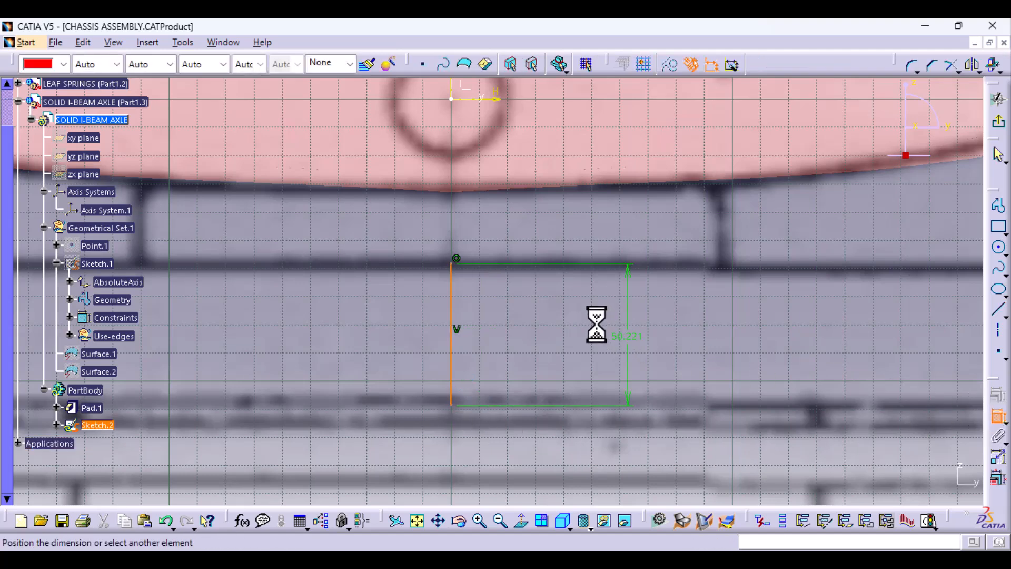
click(569, 319)
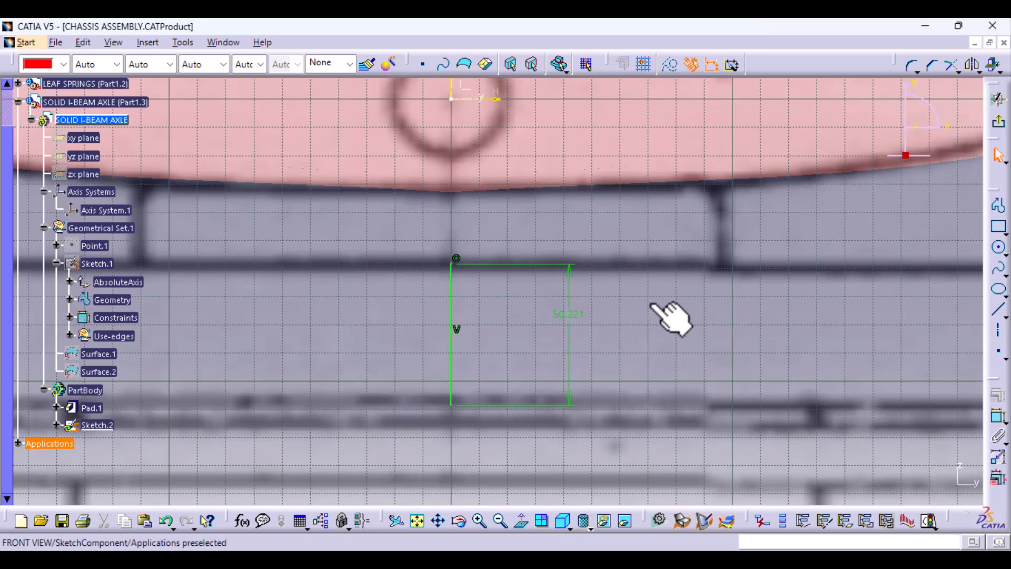
mouse_move(671, 316)
middle_down()
mouse_move(651, 411)
mouse_move(614, 219)
mouse_move(625, 329)
middle_up()
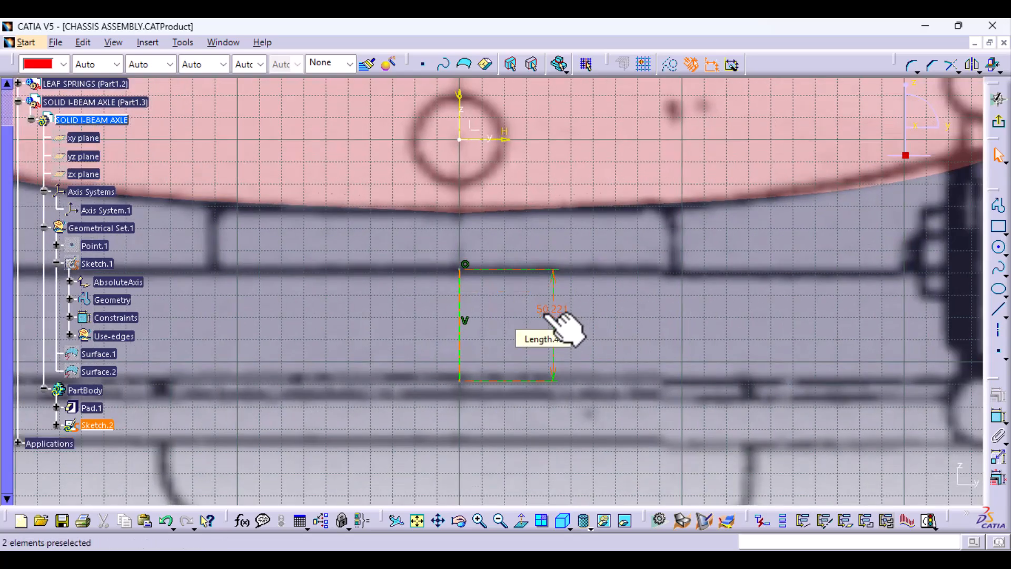
ctrl+middle_drag(631, 428, 627, 392)
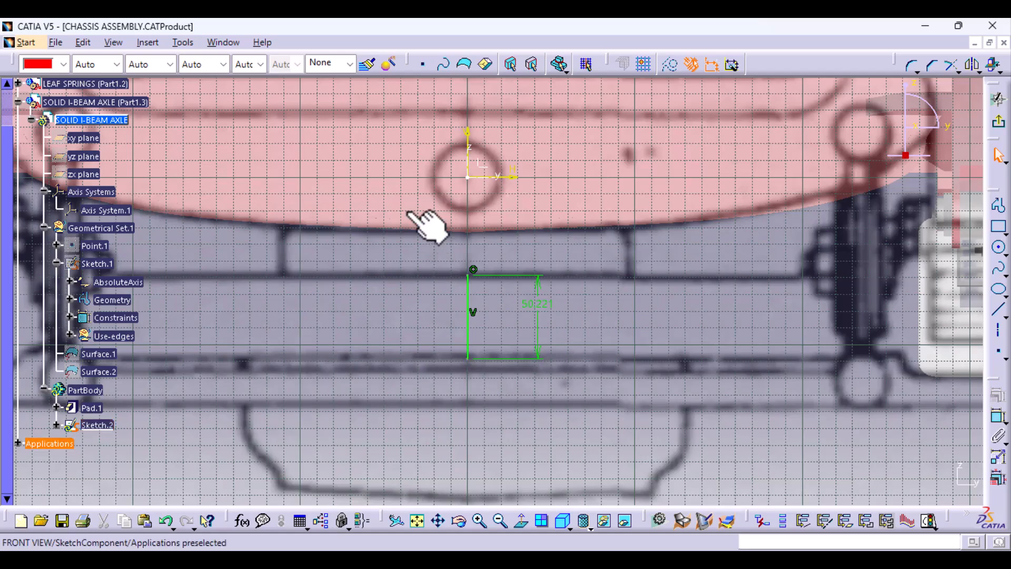
scroll(479, 302, down, 3)
ctrl+middle_drag(473, 319, 498, 401)
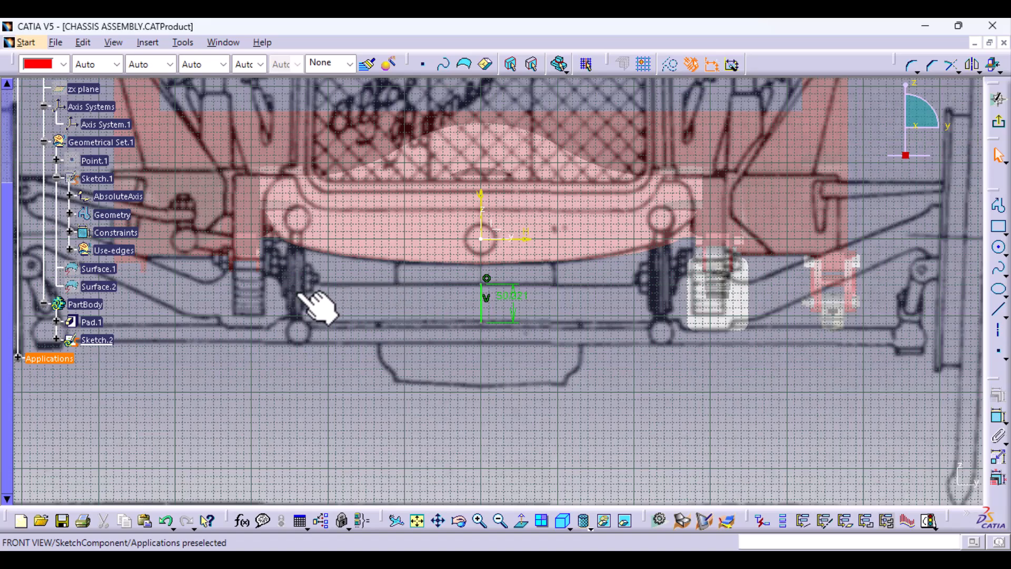
mouse_move(496, 387)
middle_down()
mouse_move(519, 255)
mouse_move(559, 343)
middle_up()
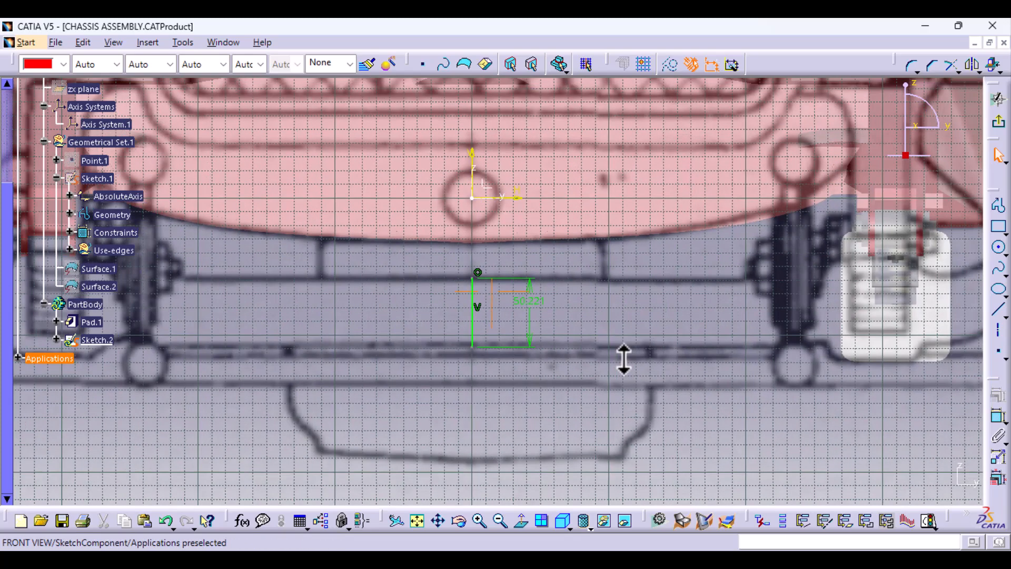
ctrl+middle_drag(647, 318, 623, 358)
click(166, 521)
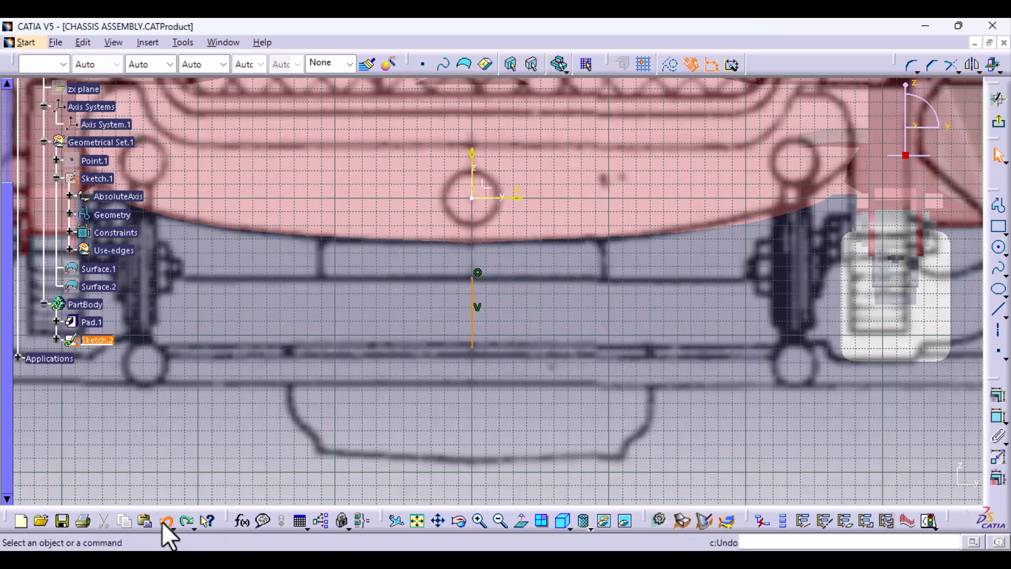
- Undo the vertical line and the sketch created on the yz plane
click(162, 522)
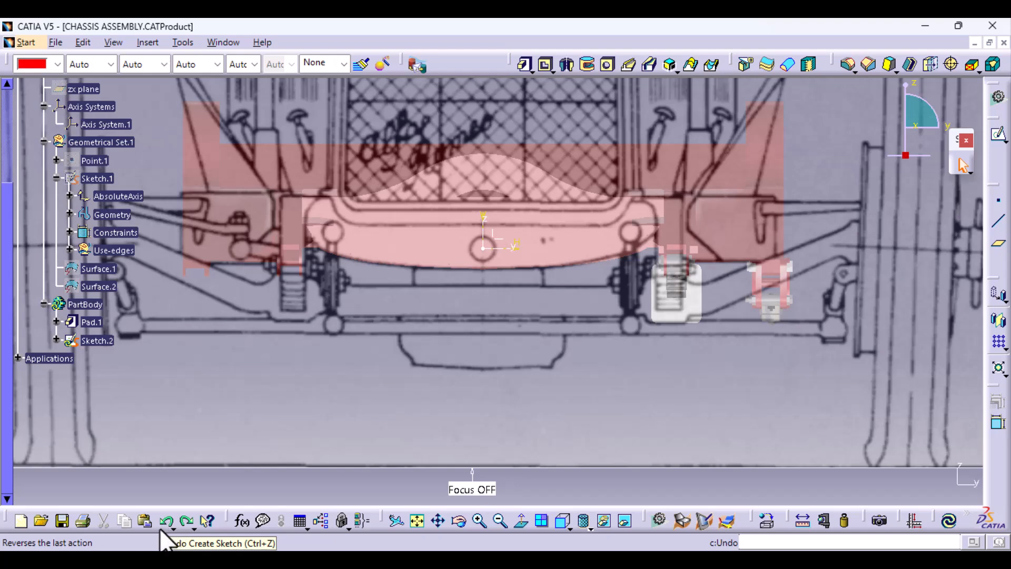
click(163, 520)
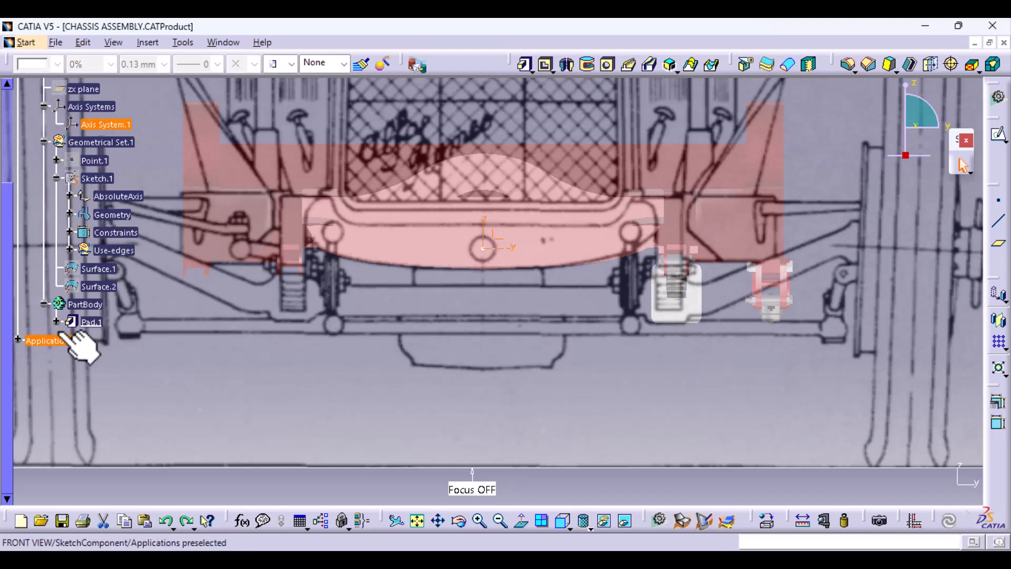
- Set the length of the leaf spring block's mirrored pad to 40 mm
double_click(88, 322)
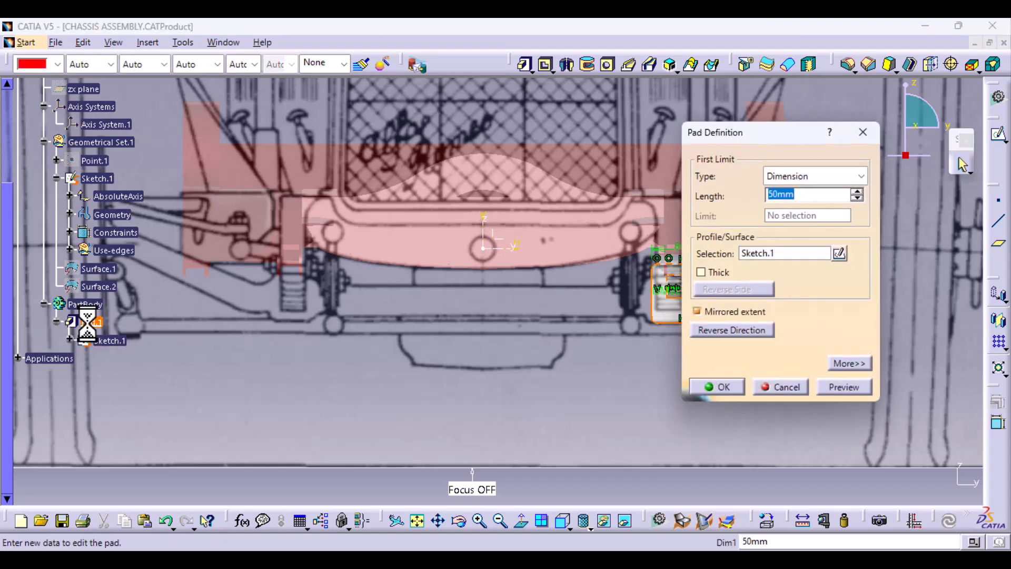
mouse_move(505, 273)
middle_down()
mouse_move(387, 368)
mouse_move(350, 350)
mouse_move(257, 413)
mouse_move(405, 422)
mouse_move(415, 350)
middle_up()
drag(779, 199, 755, 202)
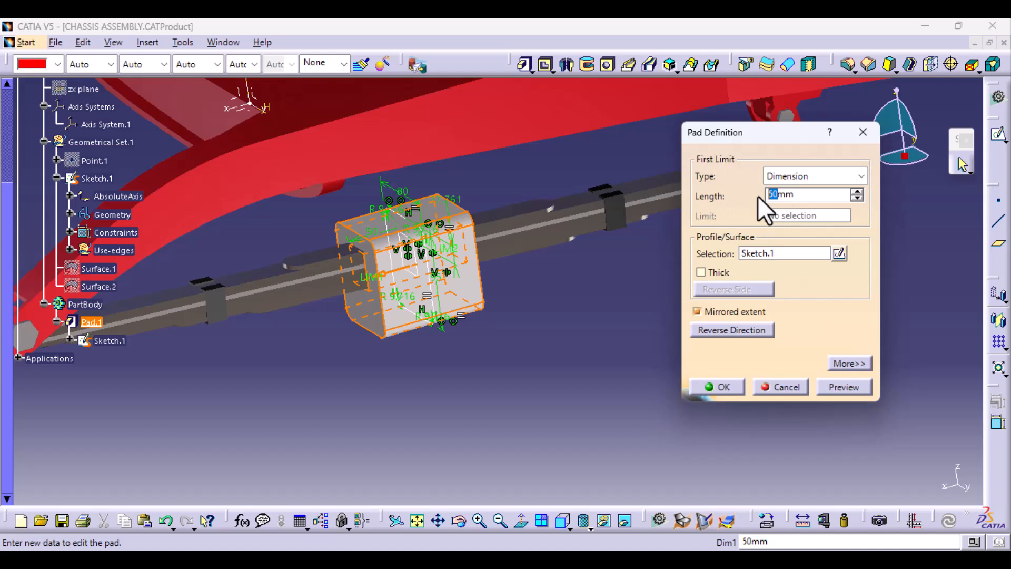
text(40)
click(840, 387)
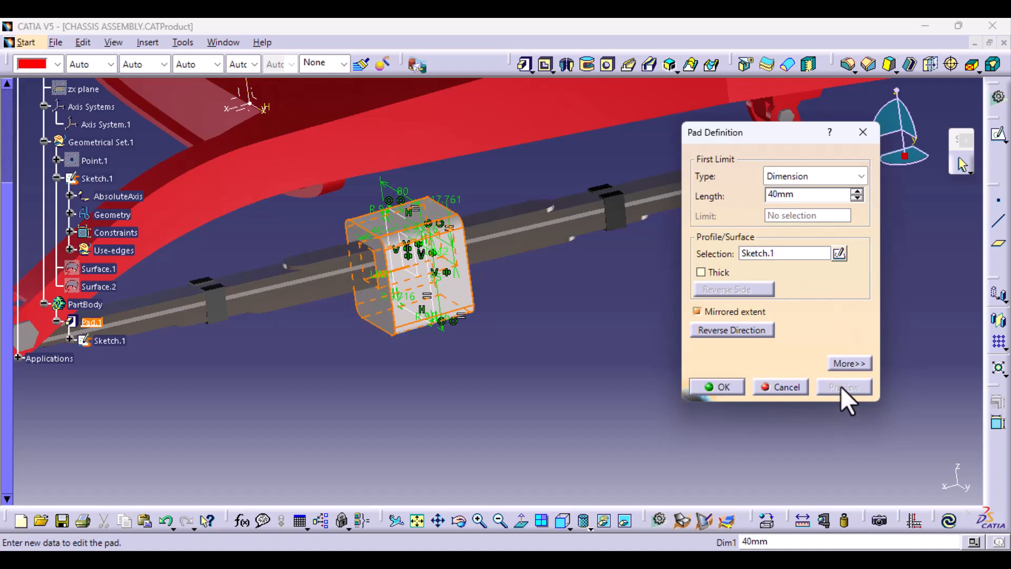
click(725, 388)
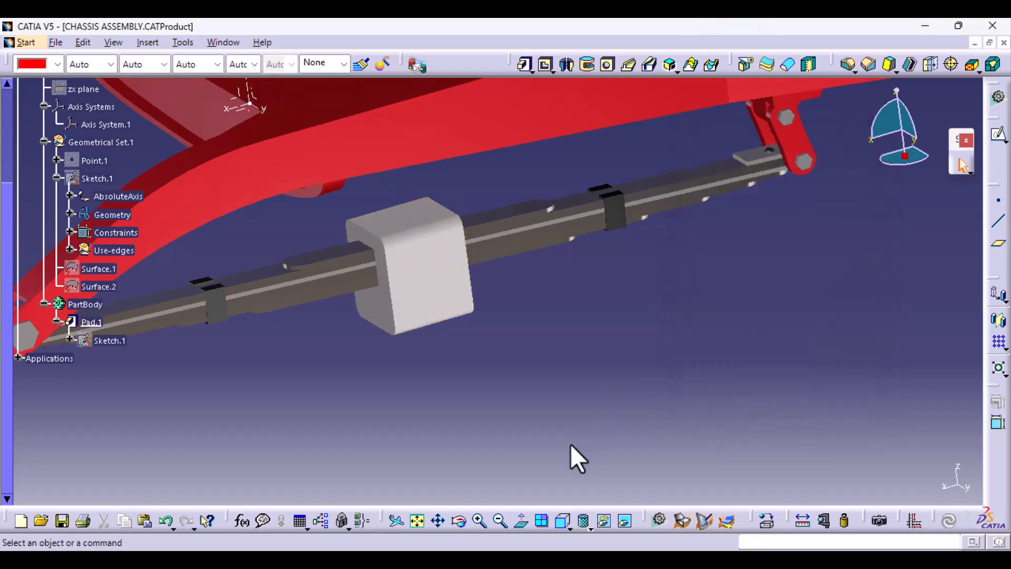
- Switch to the front view and open a sketch on the axis system's yz plane, framing the axle's end beside the wheel
middle_drag(244, 338, 451, 456)
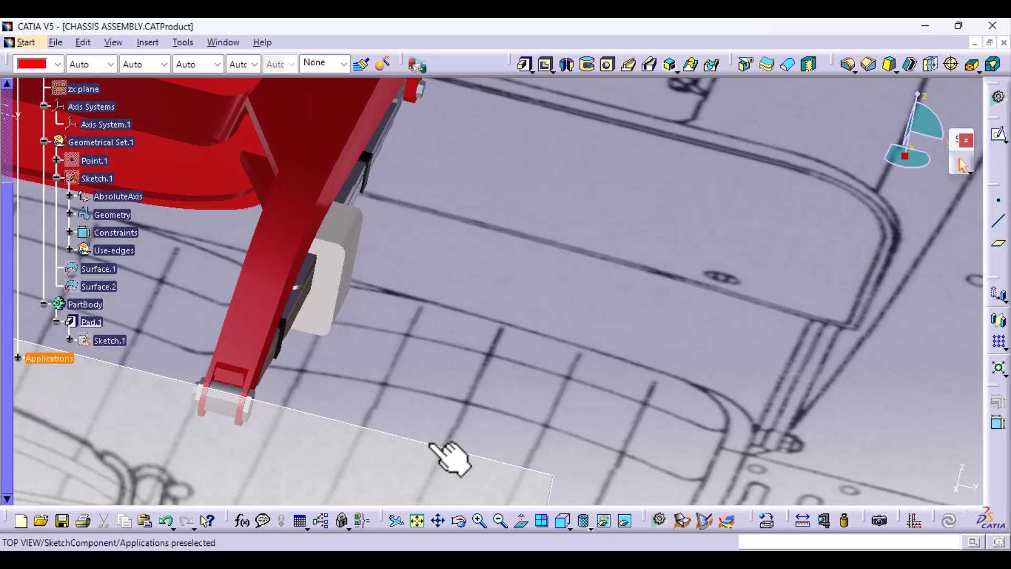
click(560, 524)
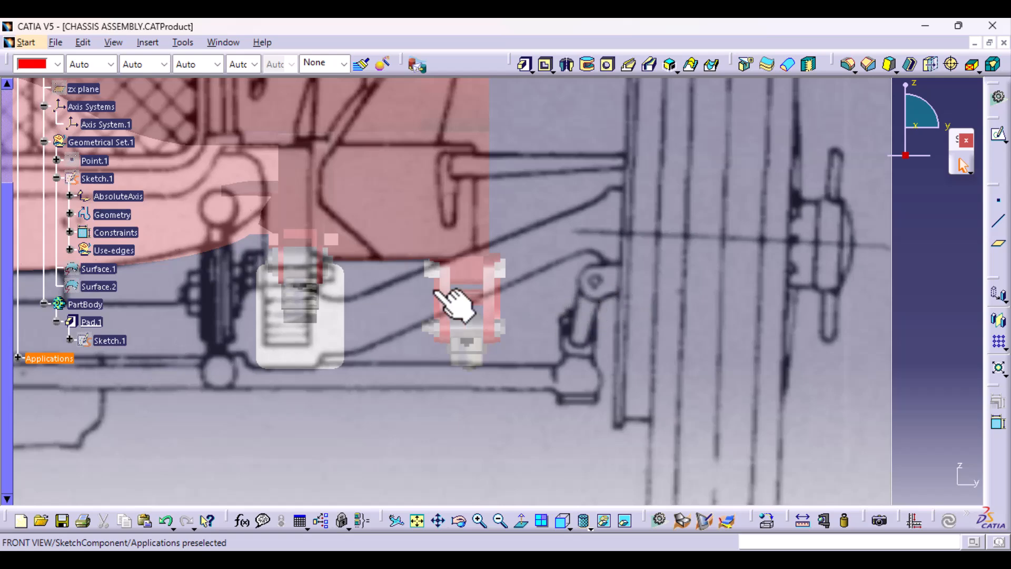
middle_drag(455, 306, 452, 377)
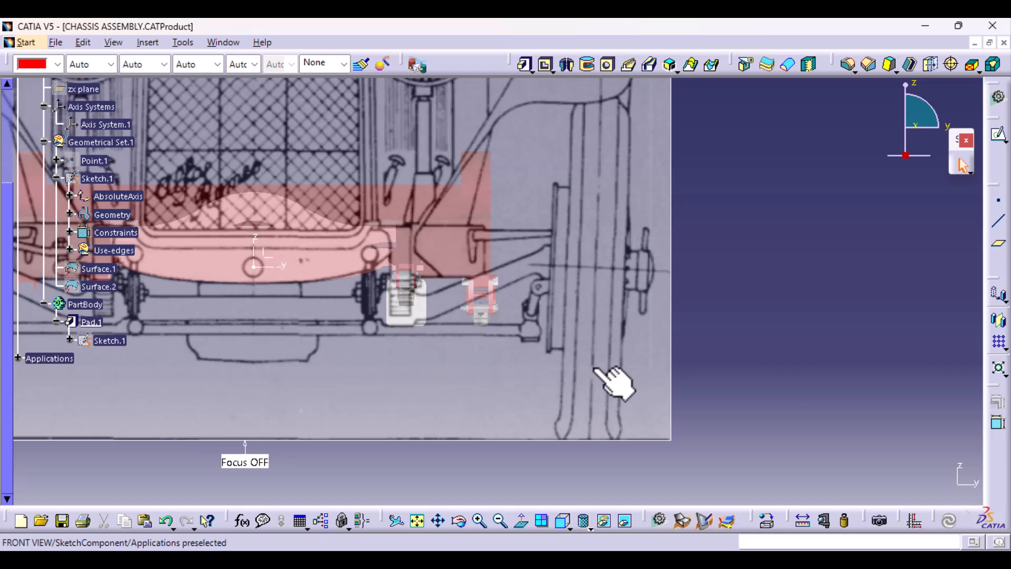
click(269, 264)
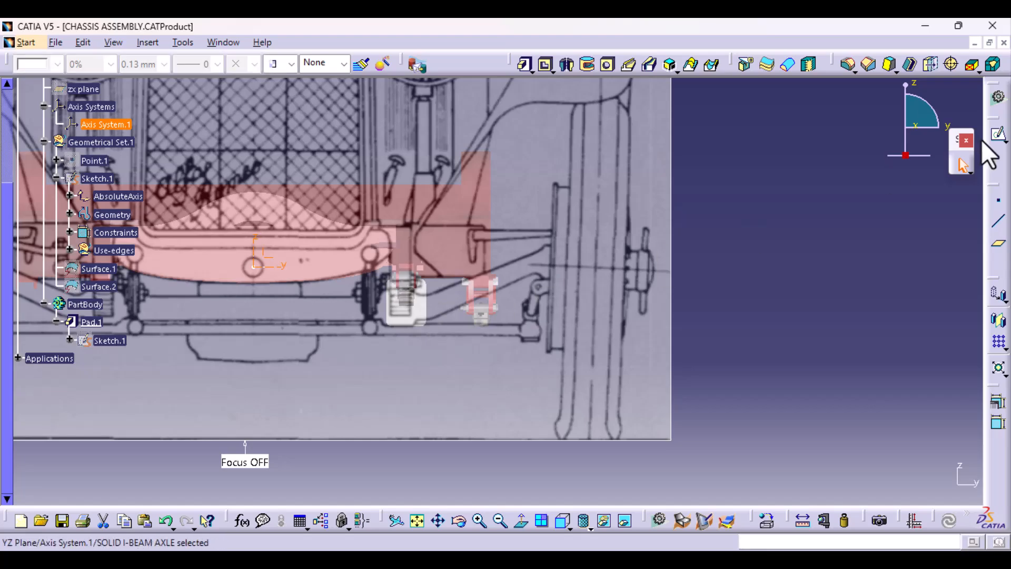
click(999, 134)
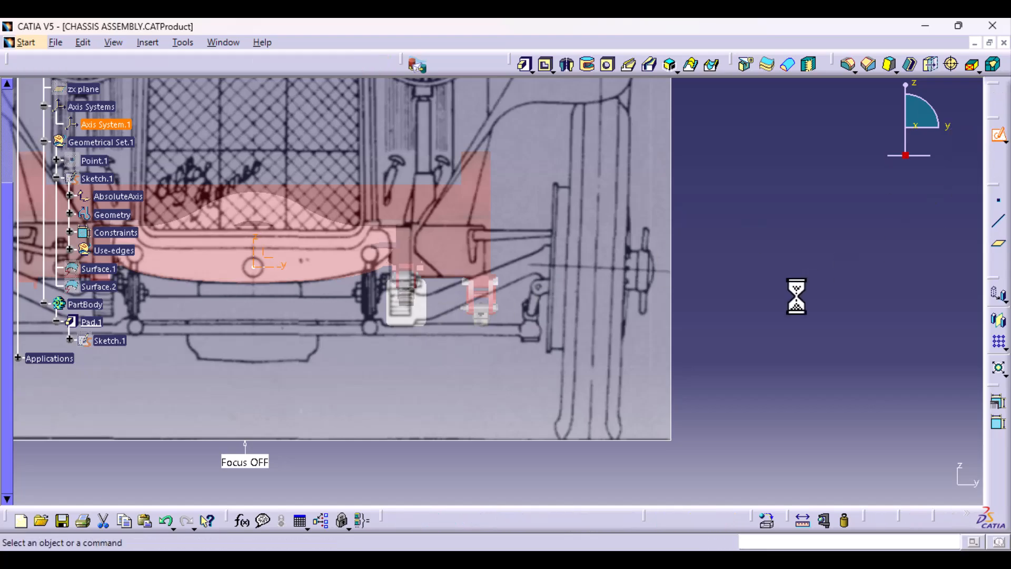
middle_drag(703, 334, 716, 221)
middle_drag(729, 271, 558, 399)
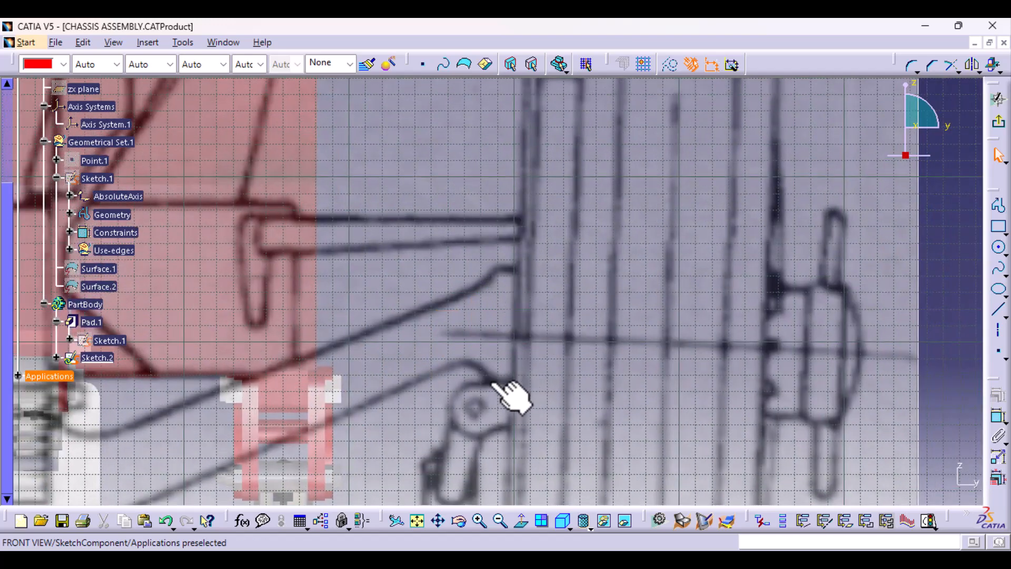
- Draw a horizontal line about 27 mm long from the beam's upper end toward the wheel and check its length with a dimension
click(998, 324)
click(501, 269)
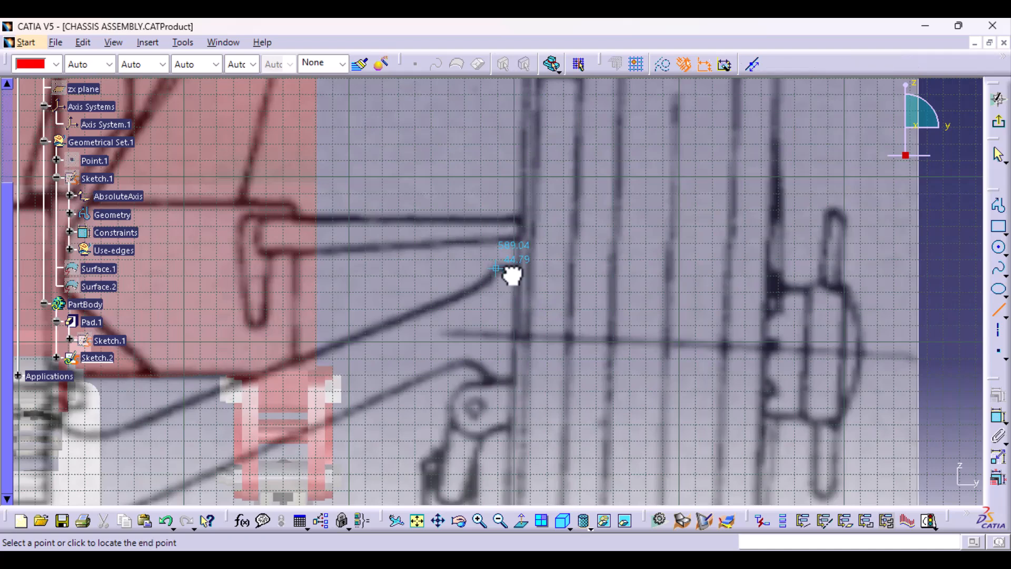
click(543, 269)
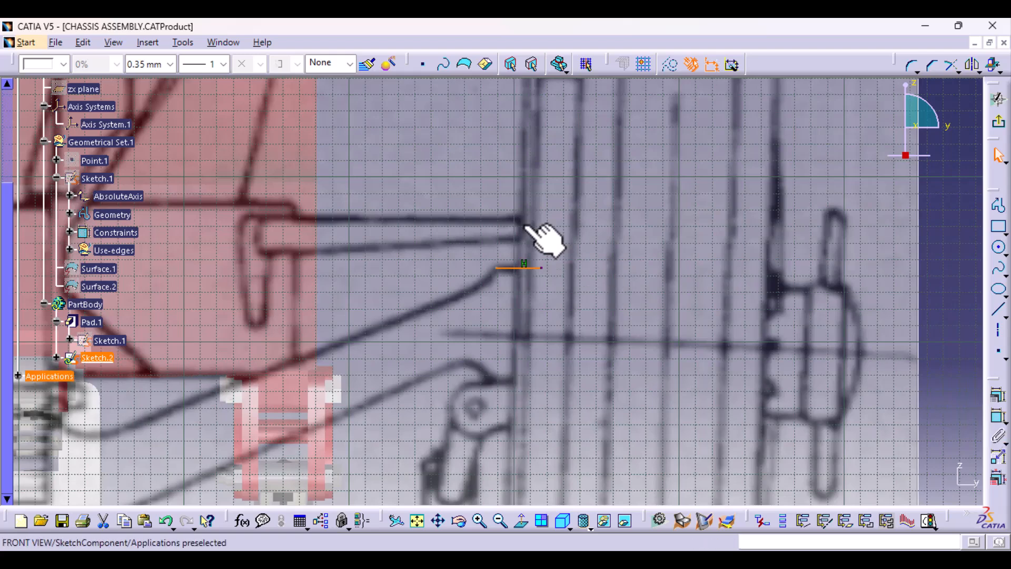
click(998, 416)
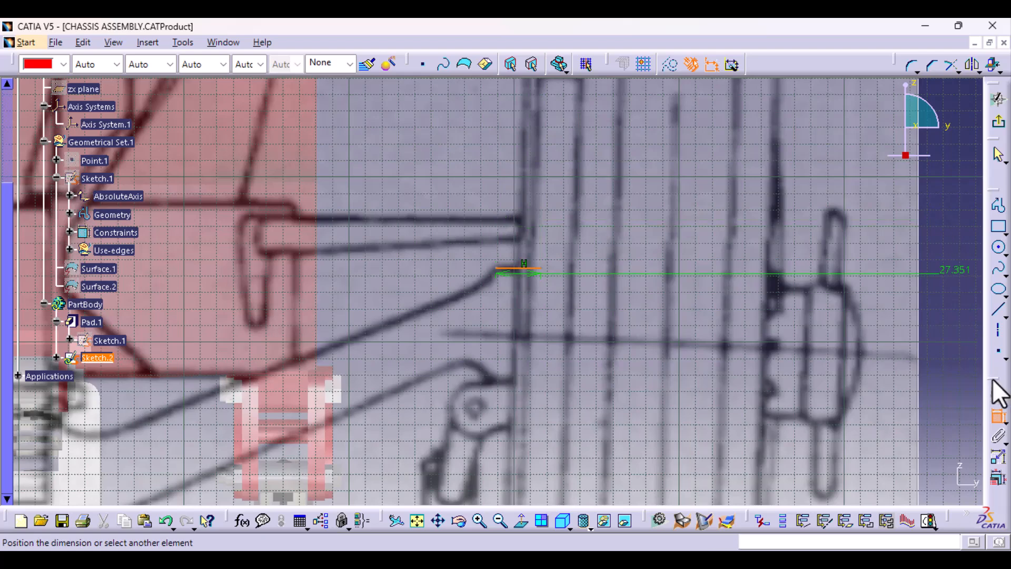
click(998, 418)
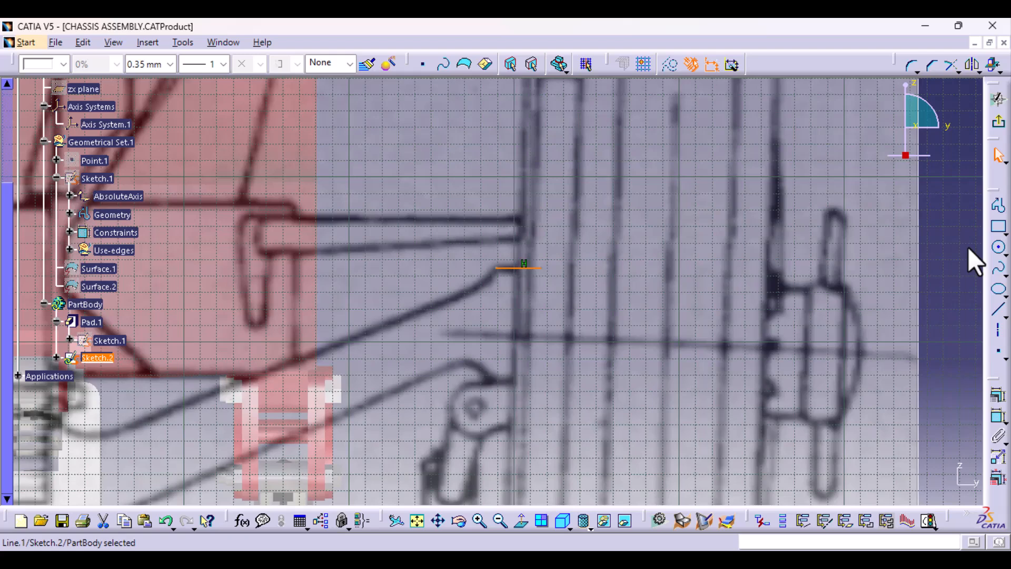
- Undo the horizontal line and the creation of its sketch
click(172, 528)
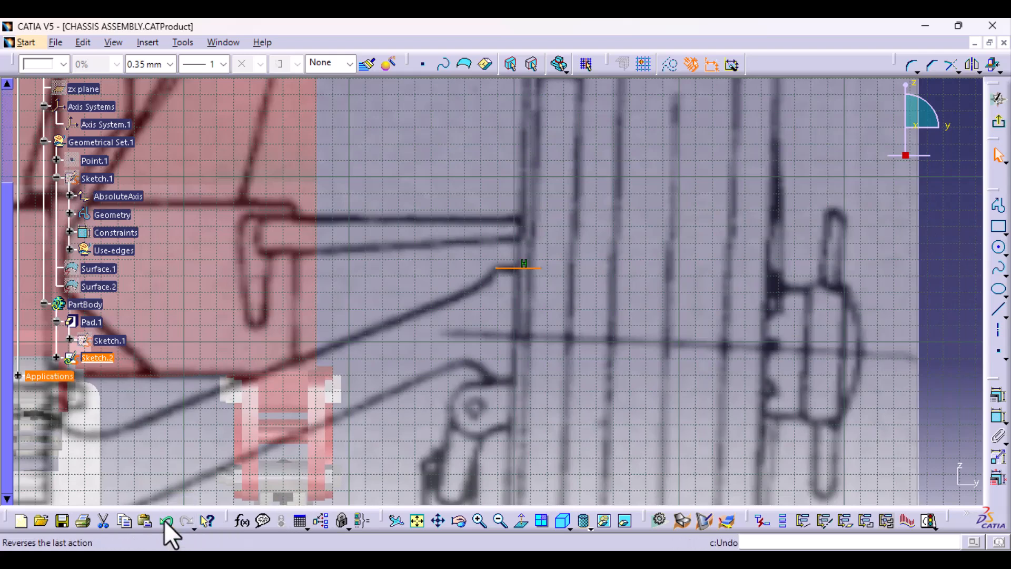
click(163, 519)
click(163, 519)
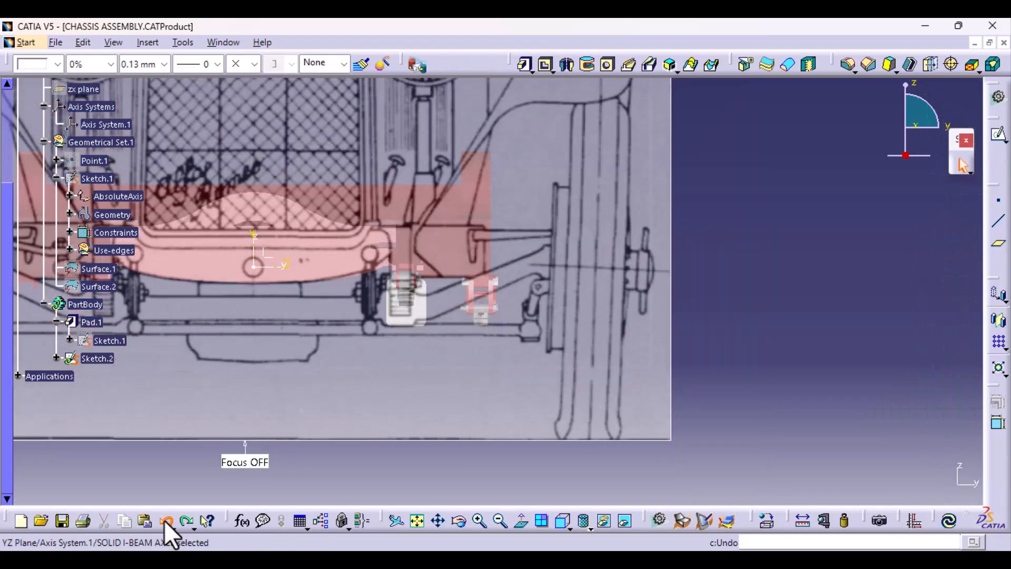
click(163, 520)
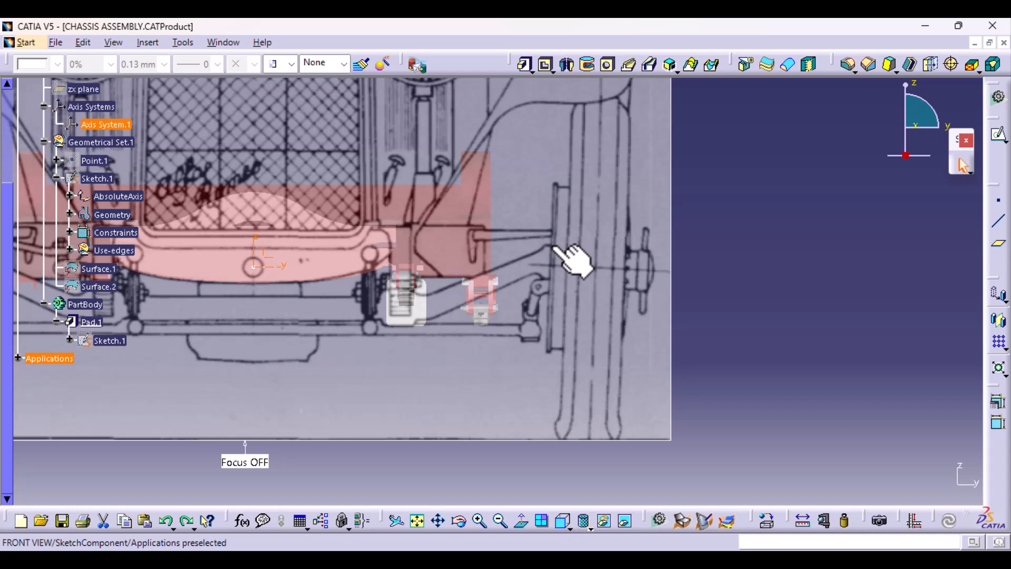
- Create a point on the axis system's YZ plane at the beam's upper outer end, at about H 601.6 mm, V 44.1 mm
click(998, 207)
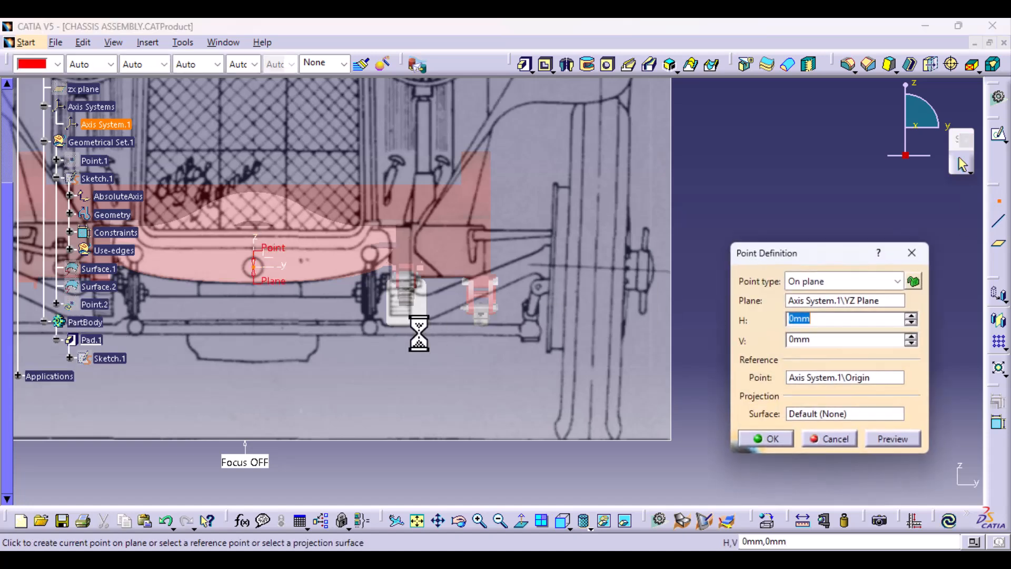
click(427, 332)
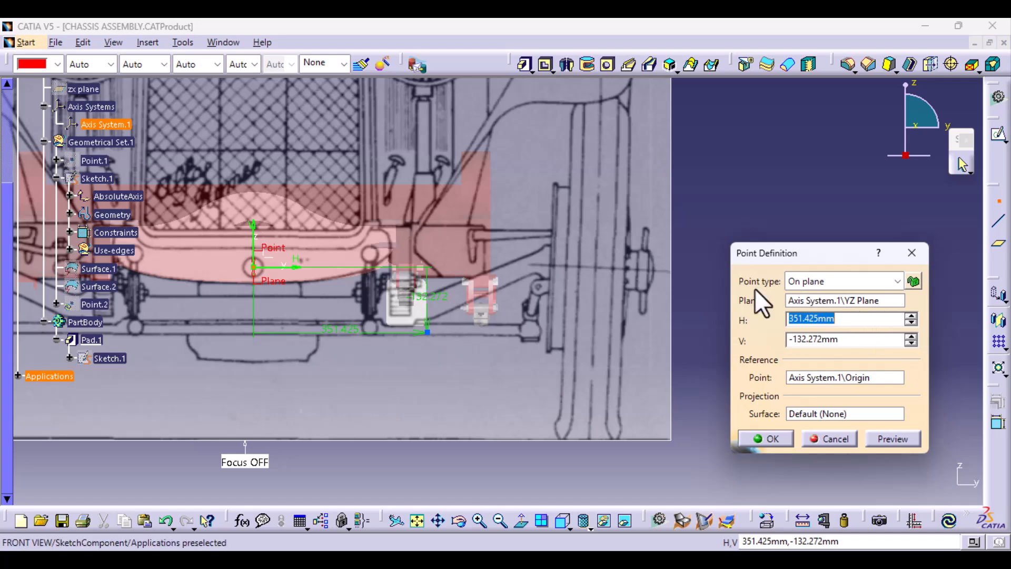
click(639, 304)
ctrl+middle_drag(537, 397, 343, 402)
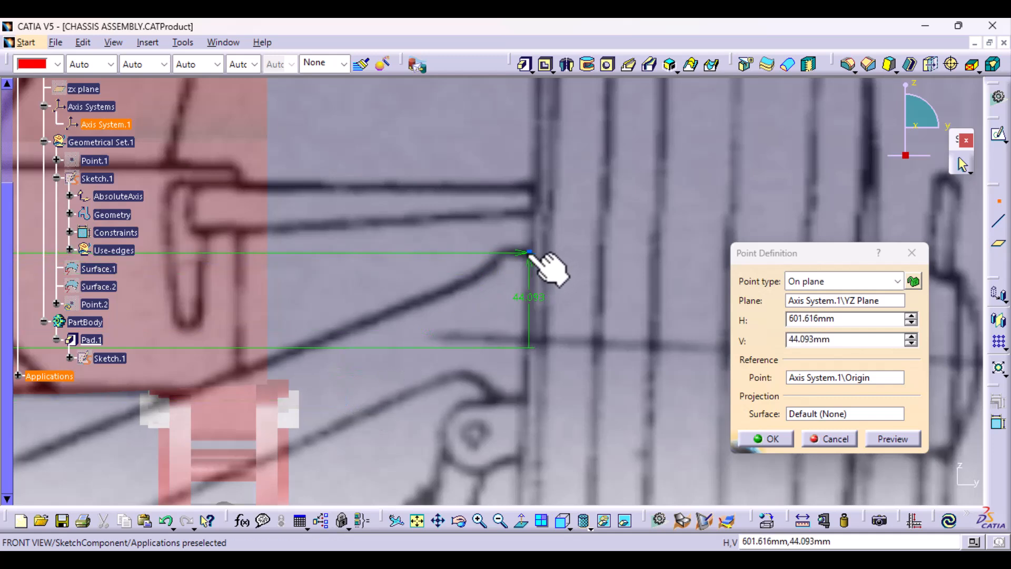
key(Return)
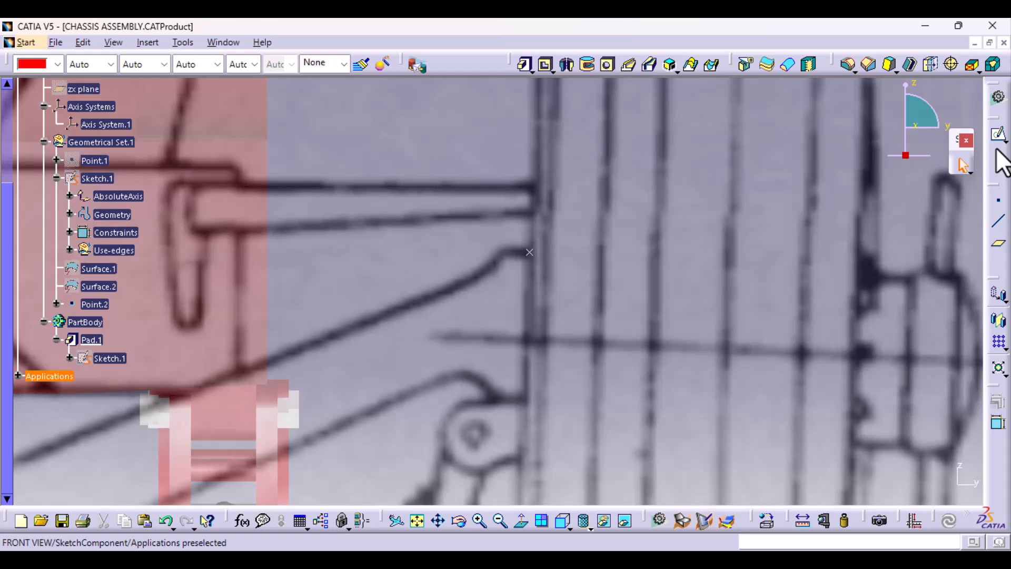
- Create a plane parallel to the xy plane through the new point at the beam's outer end, using Parallel through point
click(997, 246)
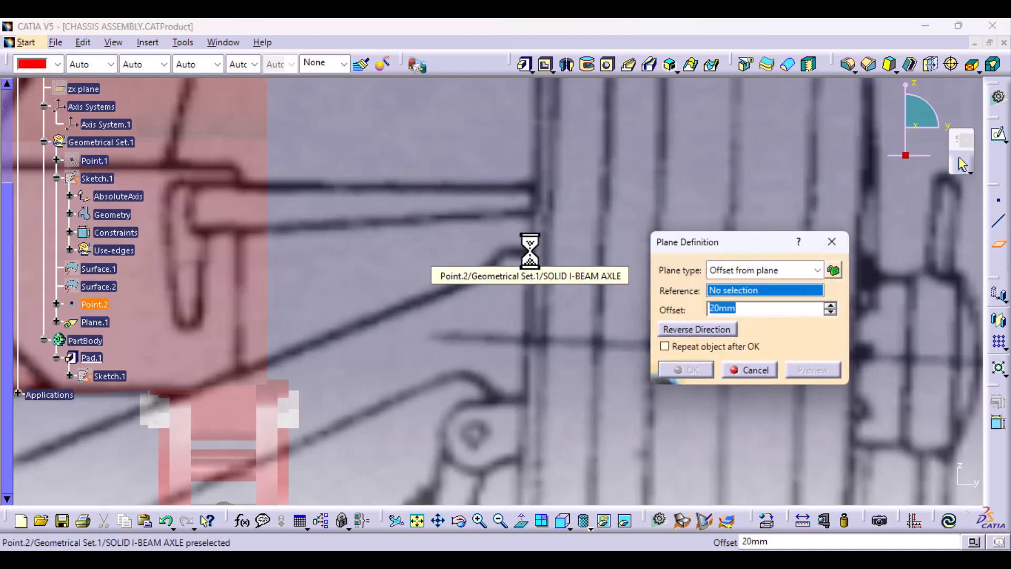
click(816, 270)
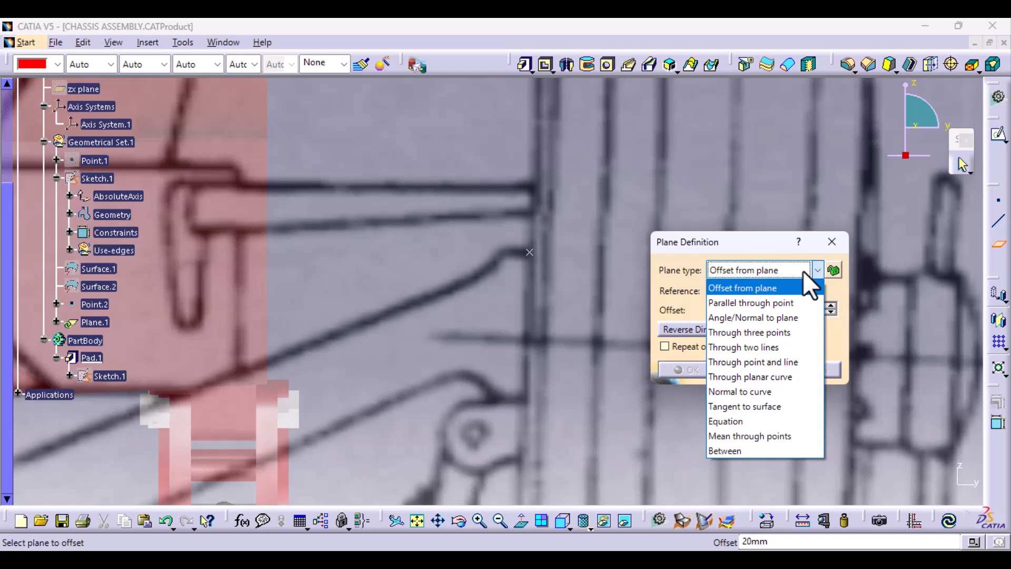
click(761, 304)
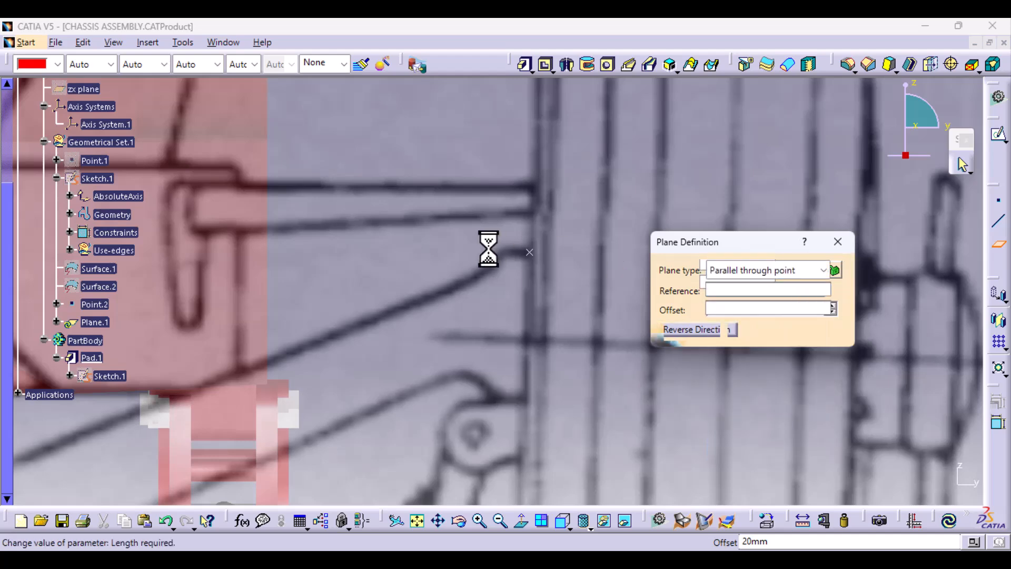
right_click(734, 290)
click(769, 248)
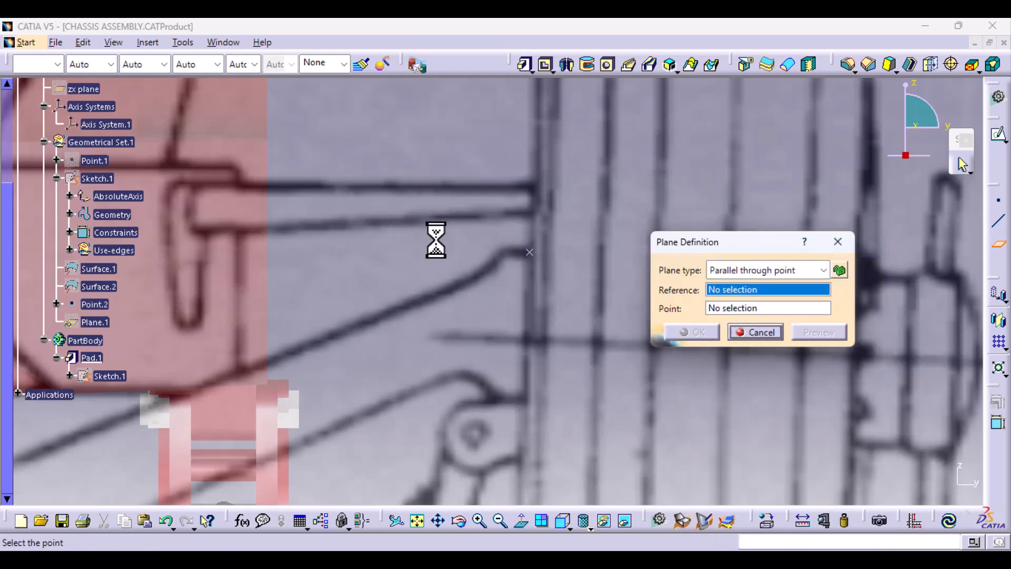
click(530, 253)
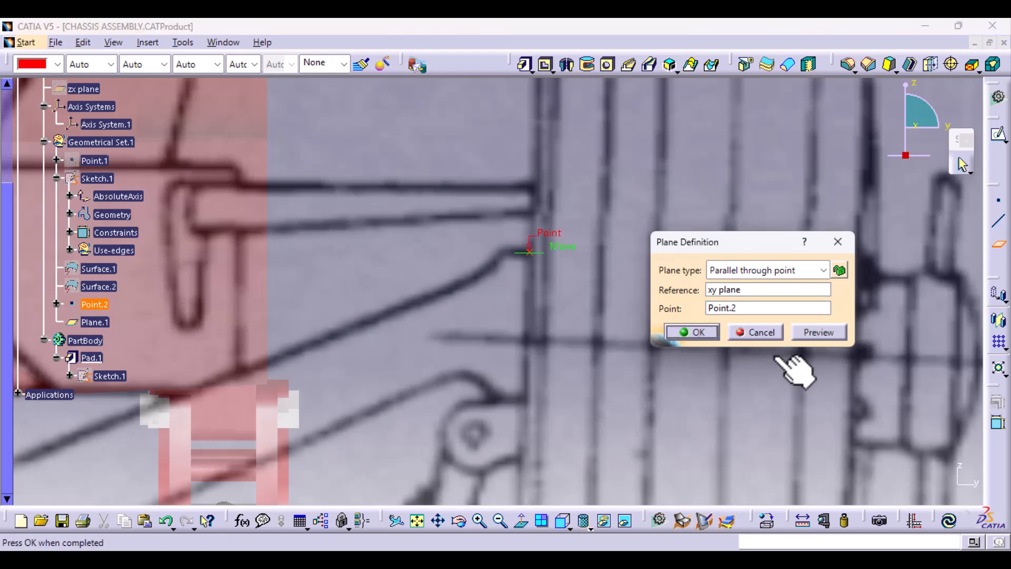
click(705, 333)
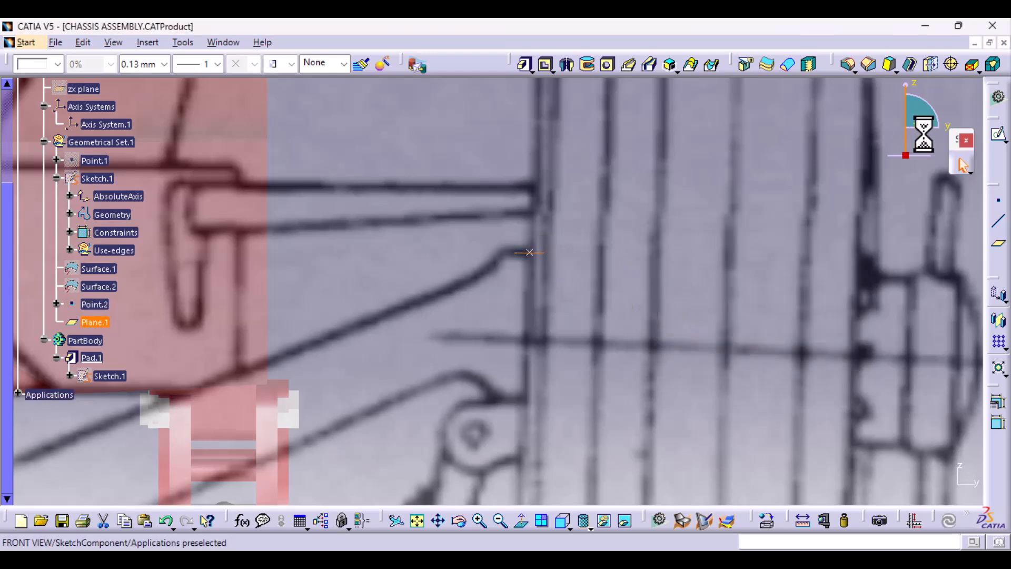
- Open a sketch on the new horizontal plane and draw a circle centred around the reference point
click(999, 138)
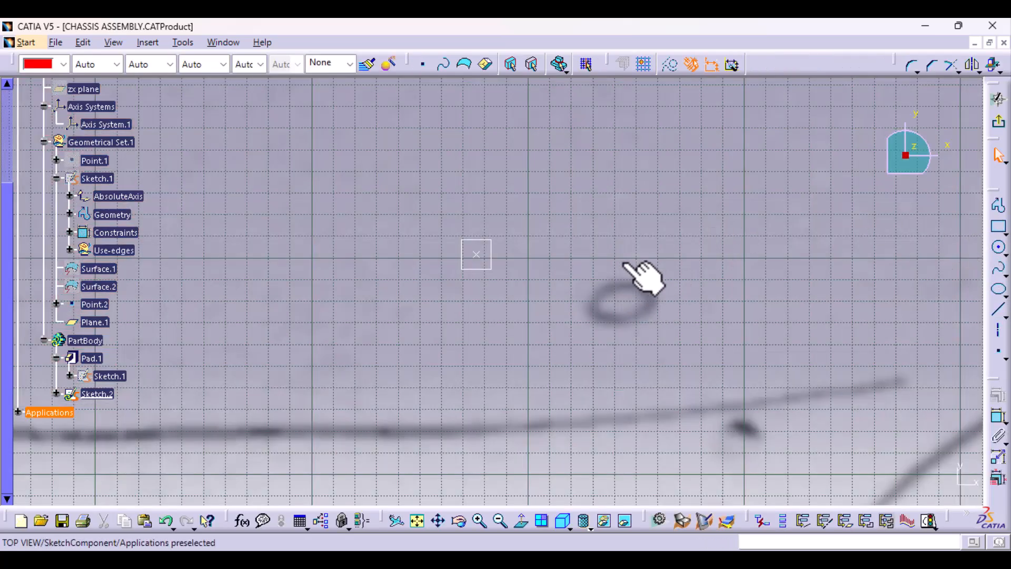
click(994, 248)
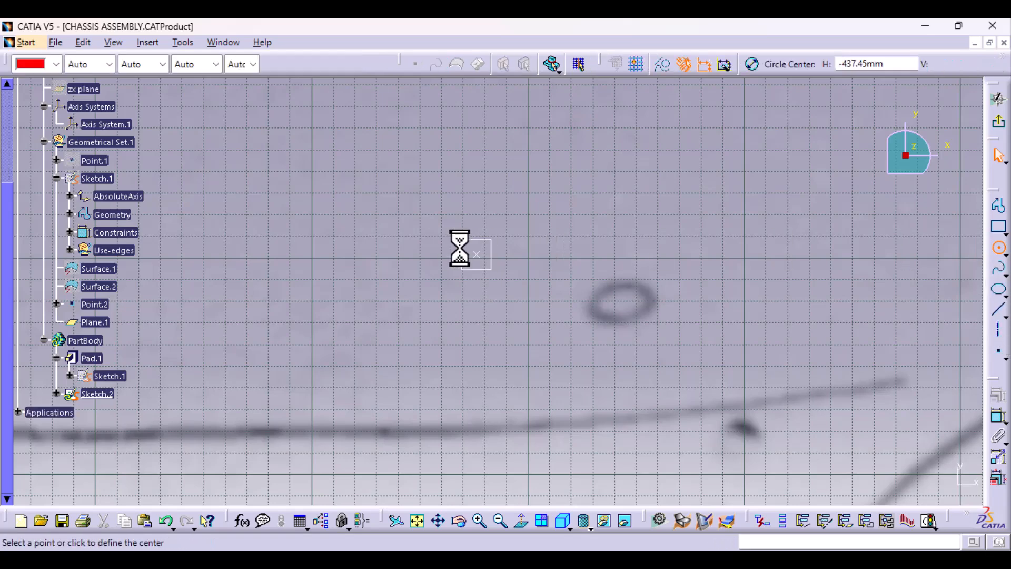
click(514, 307)
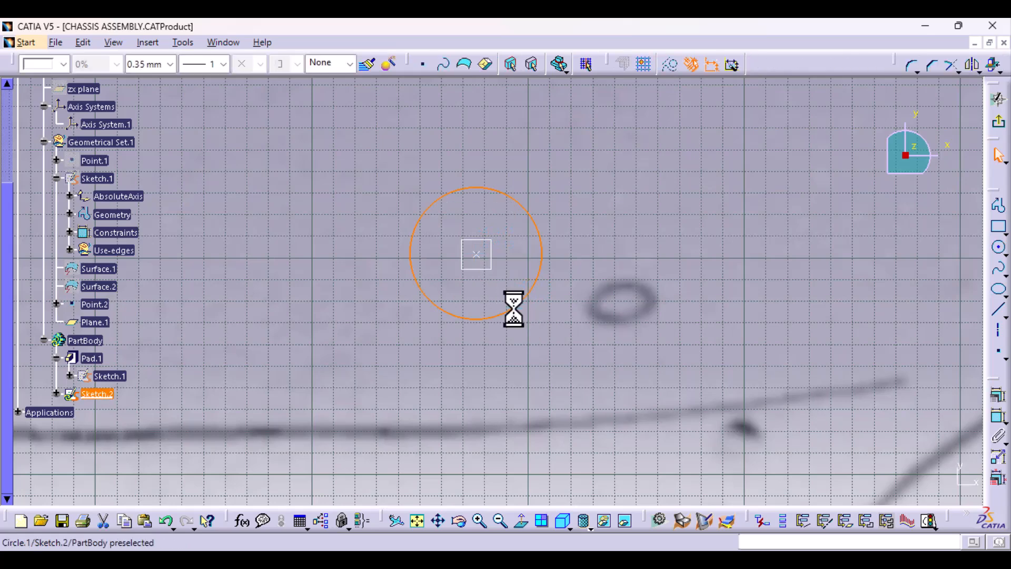
- Constrain the sketched circle's centre point to coincide with the reference point at the beam's outer end
mouse_move(519, 402)
middle_down()
mouse_move(497, 384)
mouse_move(501, 289)
middle_up()
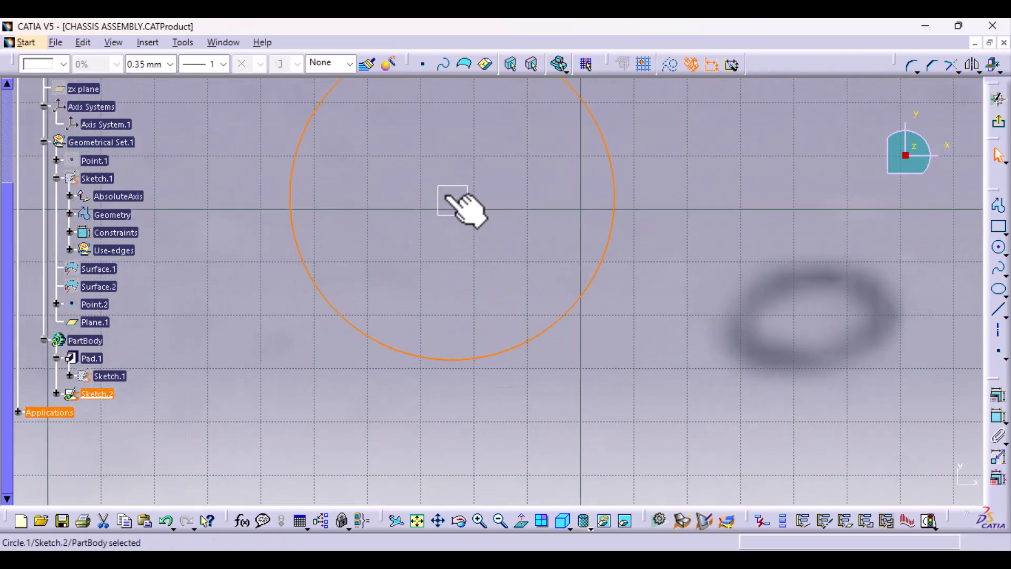
click(449, 197)
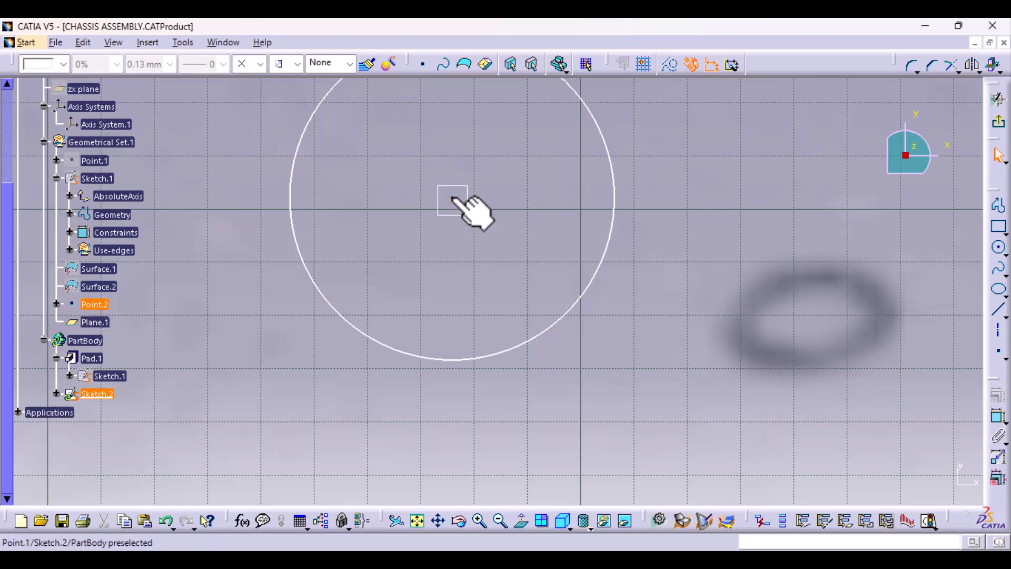
click(452, 199)
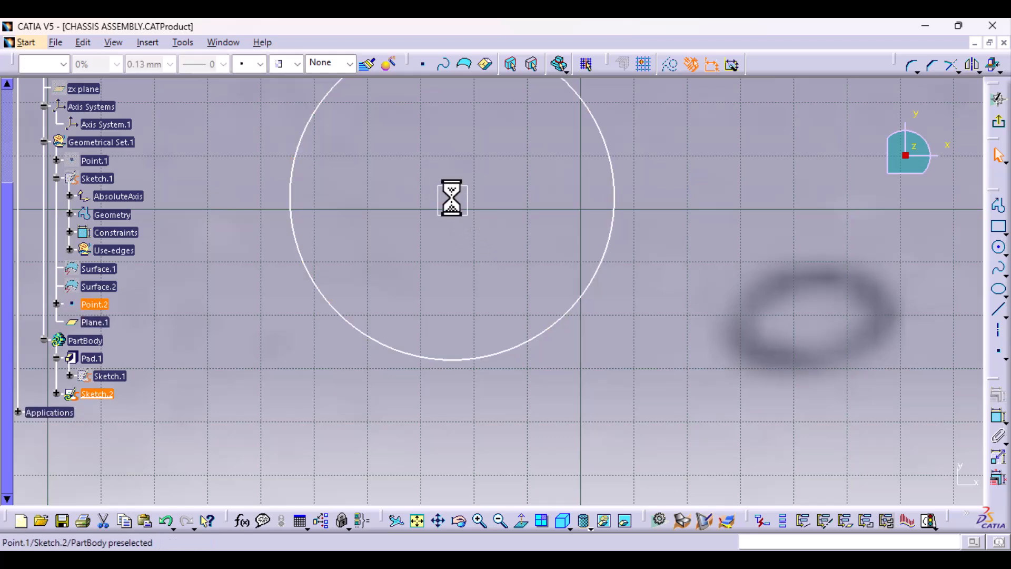
click(999, 408)
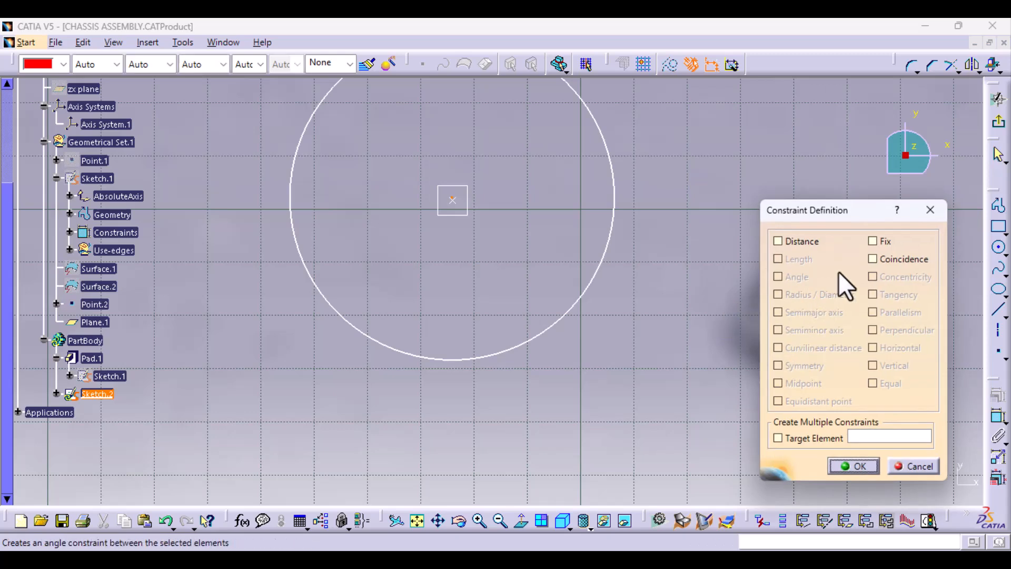
click(874, 259)
click(868, 470)
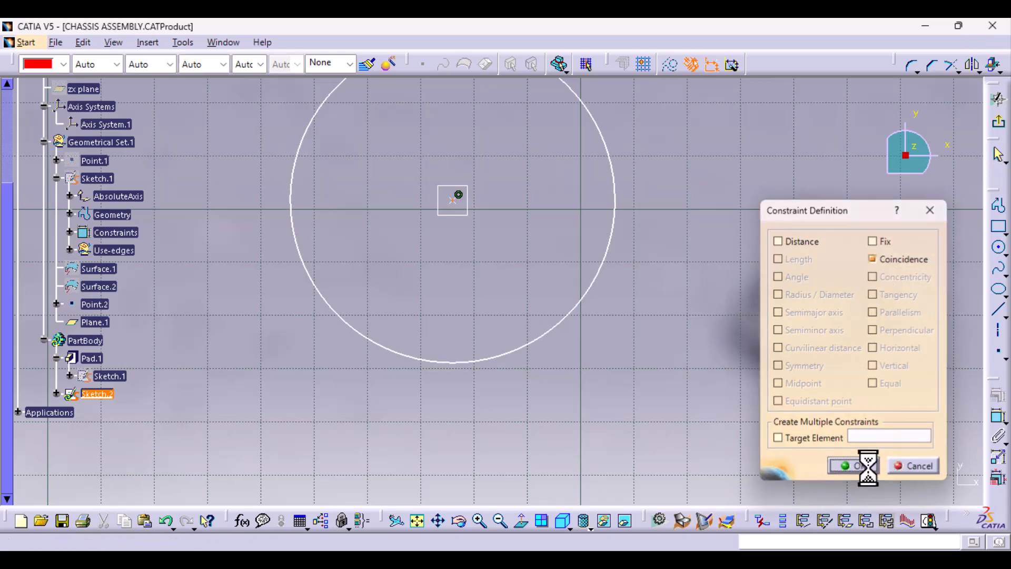
- Dimension the circle at the beam's outer end and set its diameter to 30 mm
click(996, 421)
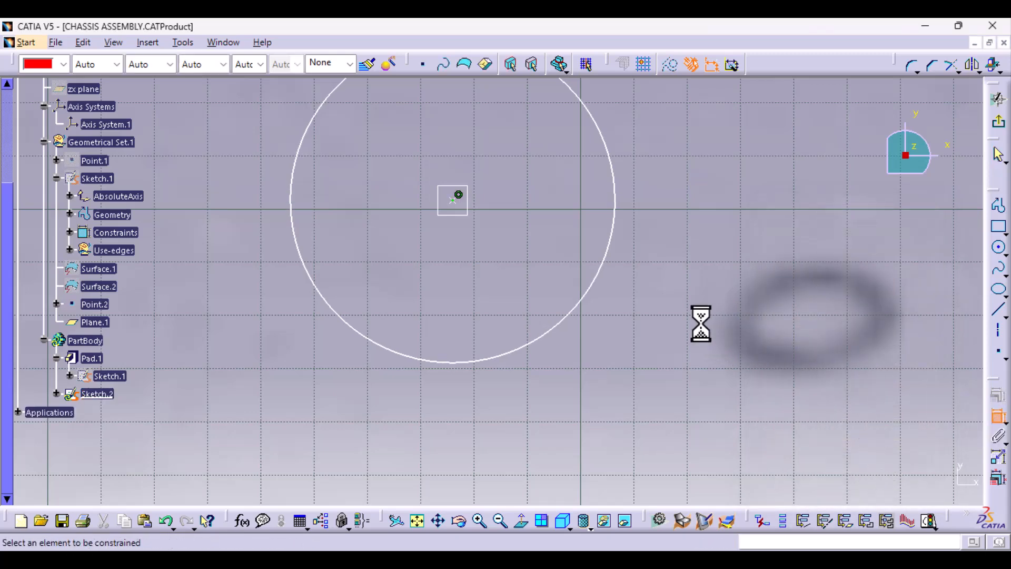
click(612, 249)
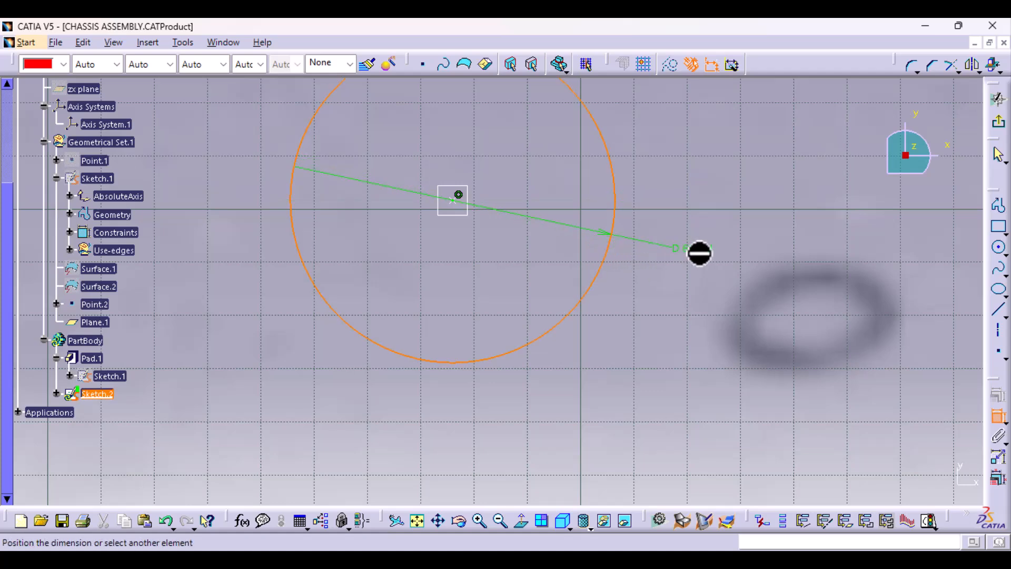
click(701, 253)
mouse_move(734, 287)
ctrl+middle_down()
mouse_move(713, 327)
mouse_move(710, 406)
mouse_move(710, 395)
ctrl+middle_up()
double_click(549, 275)
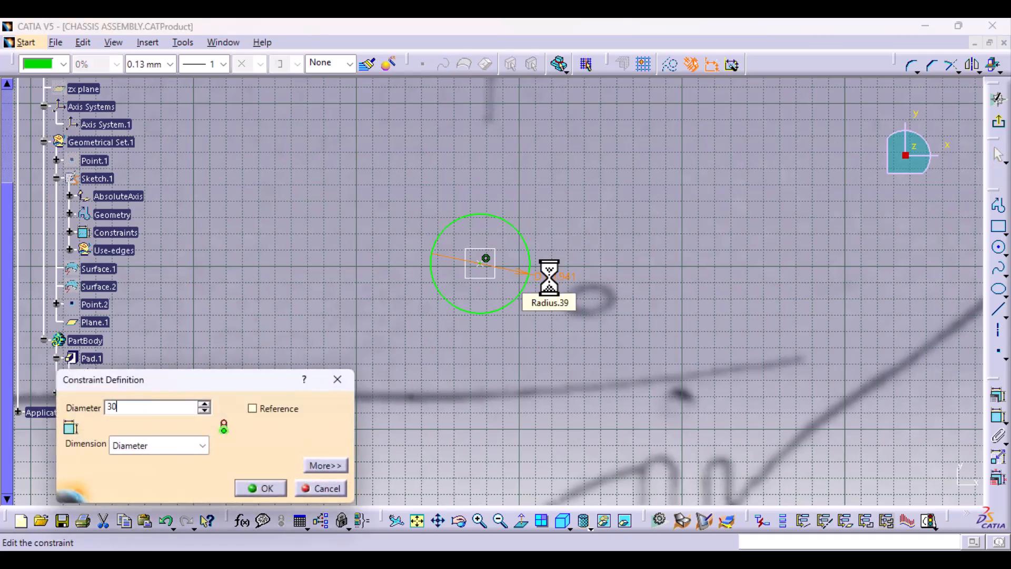
key(Return)
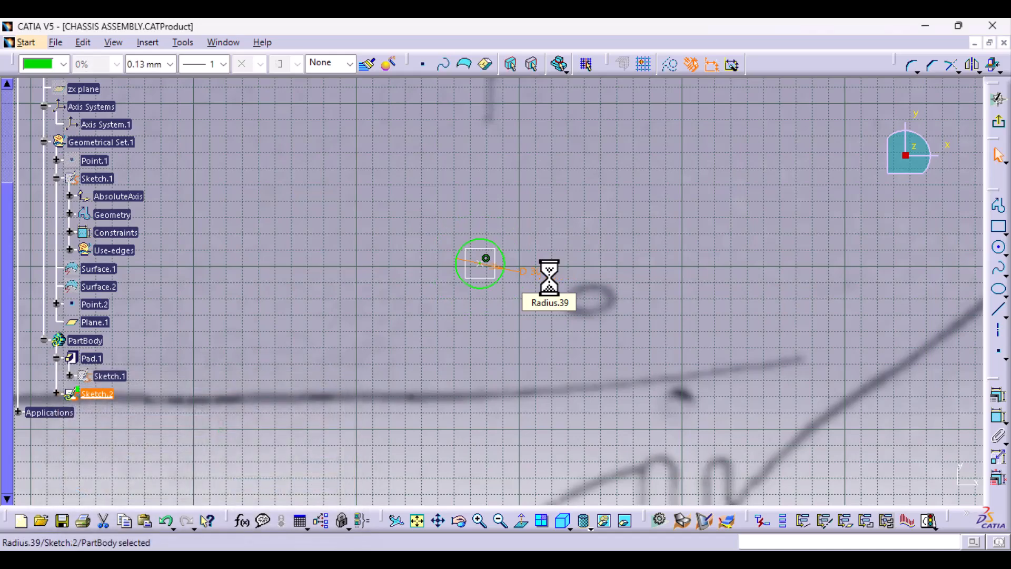
- Draw a smaller concentric circle inside the 30 mm circle and set its diameter to 20 mm
mouse_move(458, 366)
ctrl+middle_down()
mouse_move(442, 352)
mouse_move(482, 234)
ctrl+middle_up()
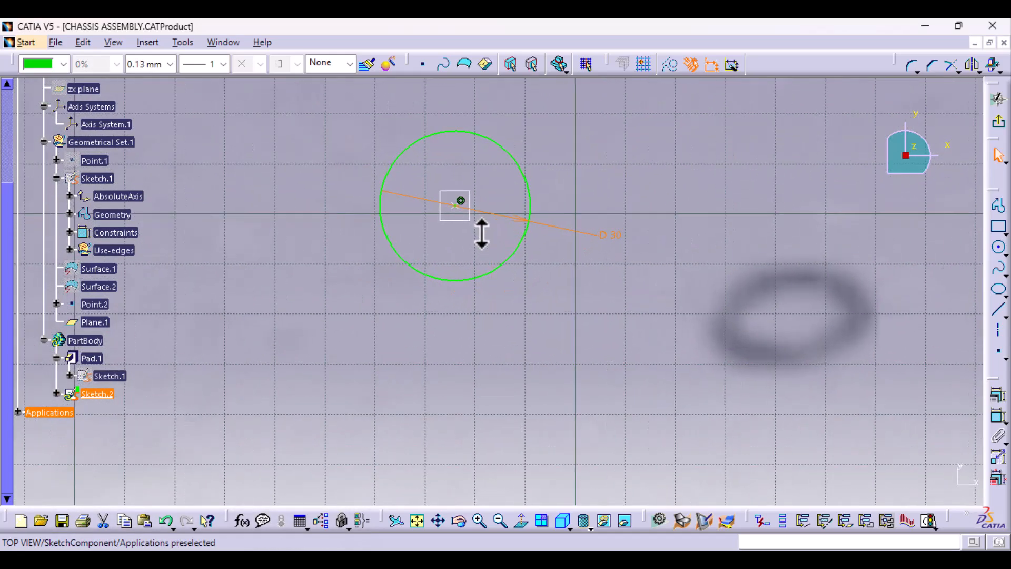
click(998, 247)
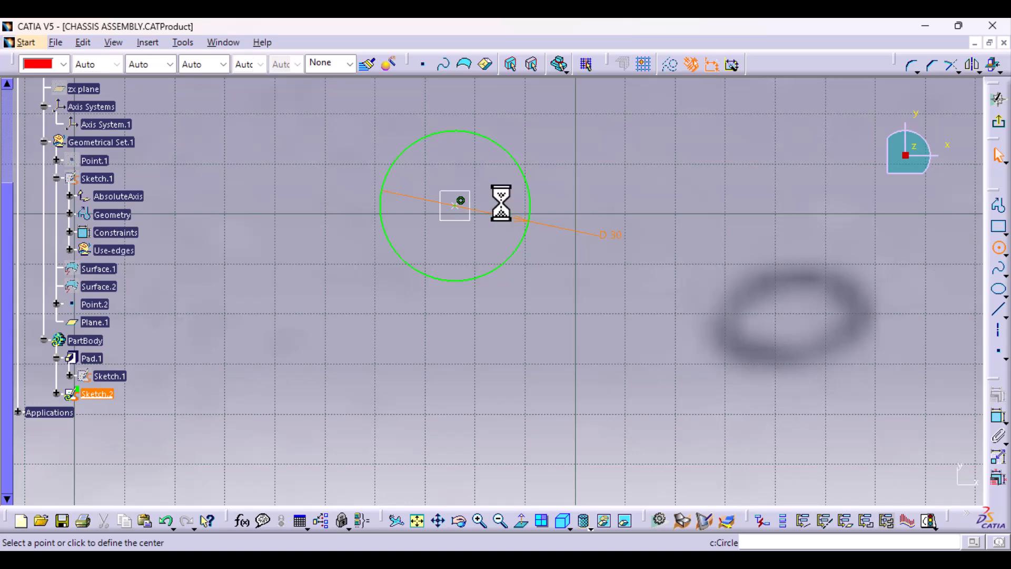
click(456, 206)
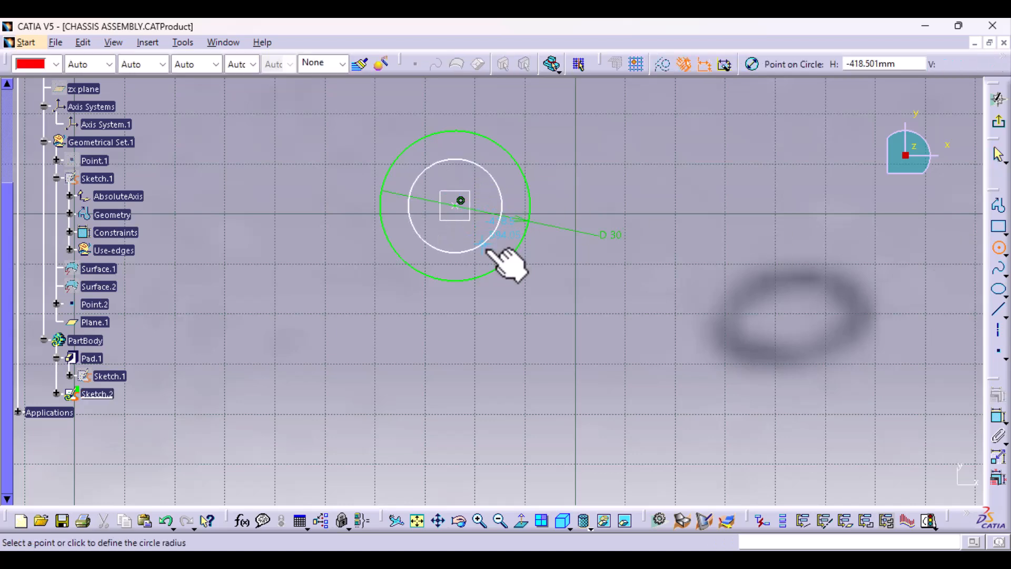
click(484, 248)
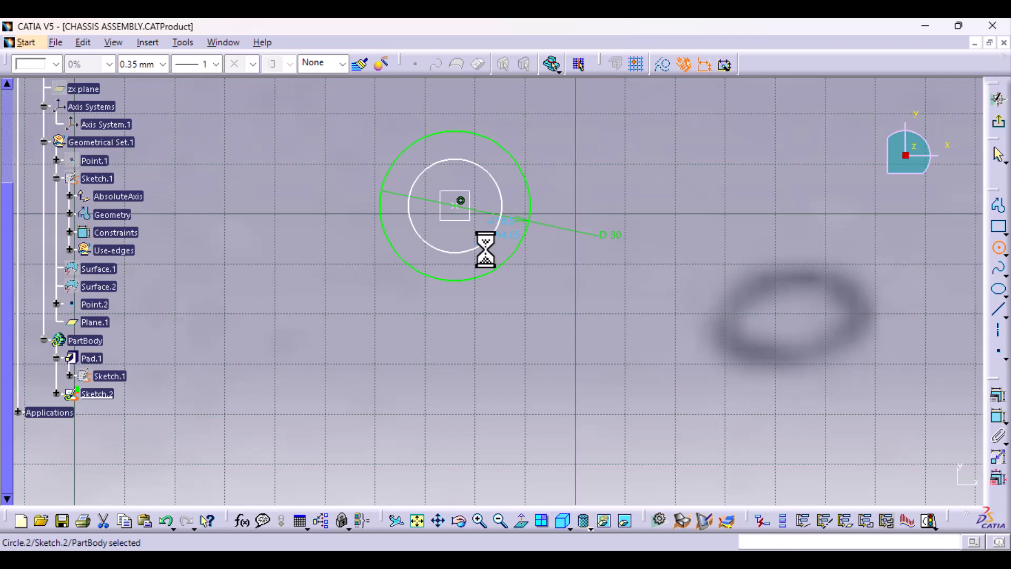
click(998, 417)
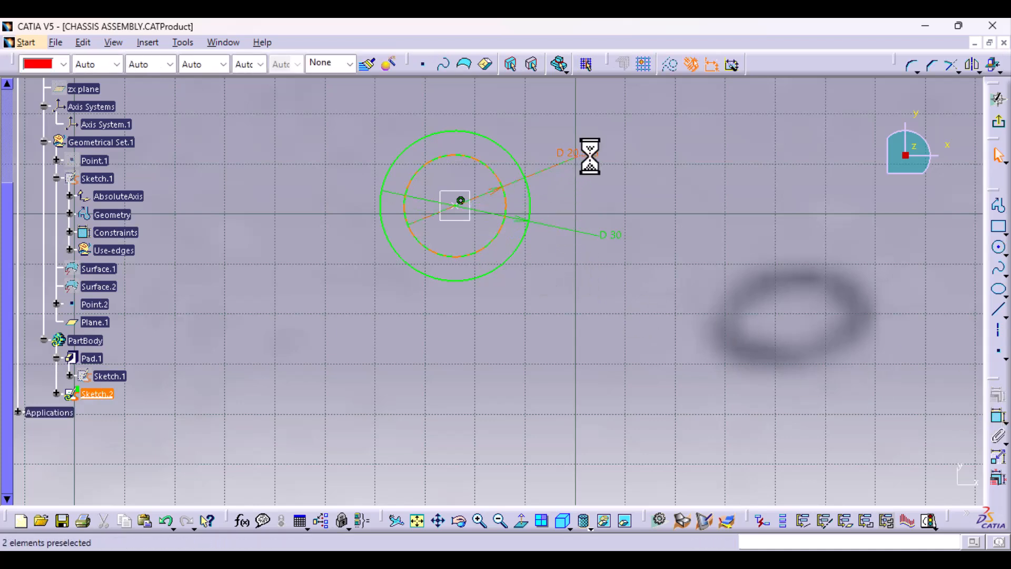
double_click(588, 155)
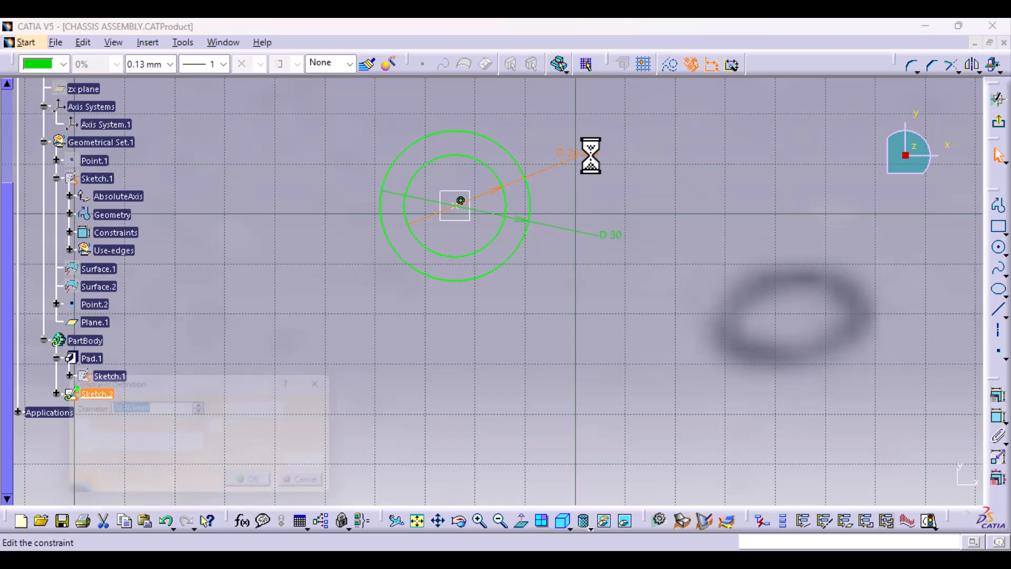
text(20mm)
key(Return)
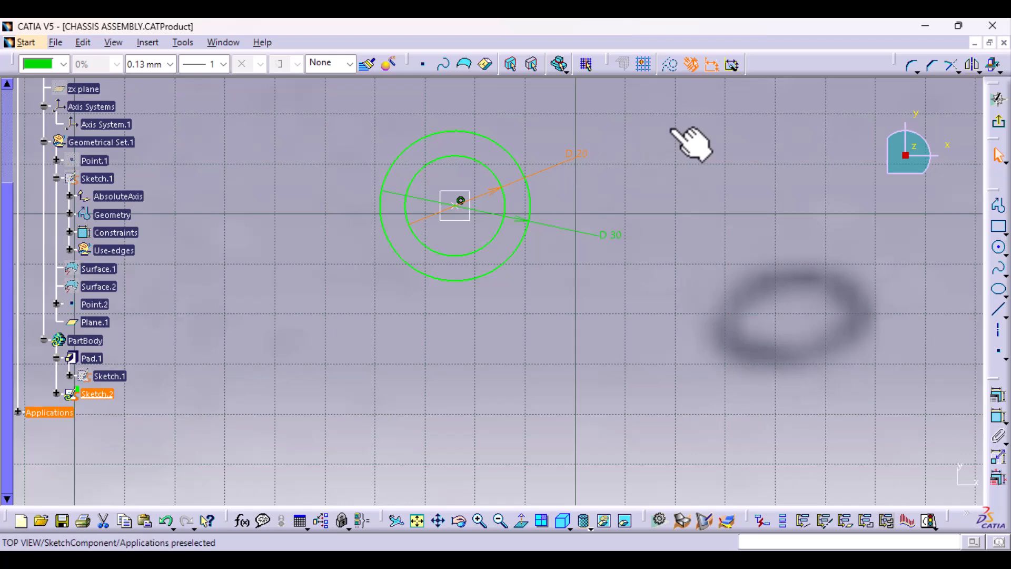
- Exit the sketch and pad the ring profile 70 mm downward to match the axle end in the front-view blueprint
click(998, 122)
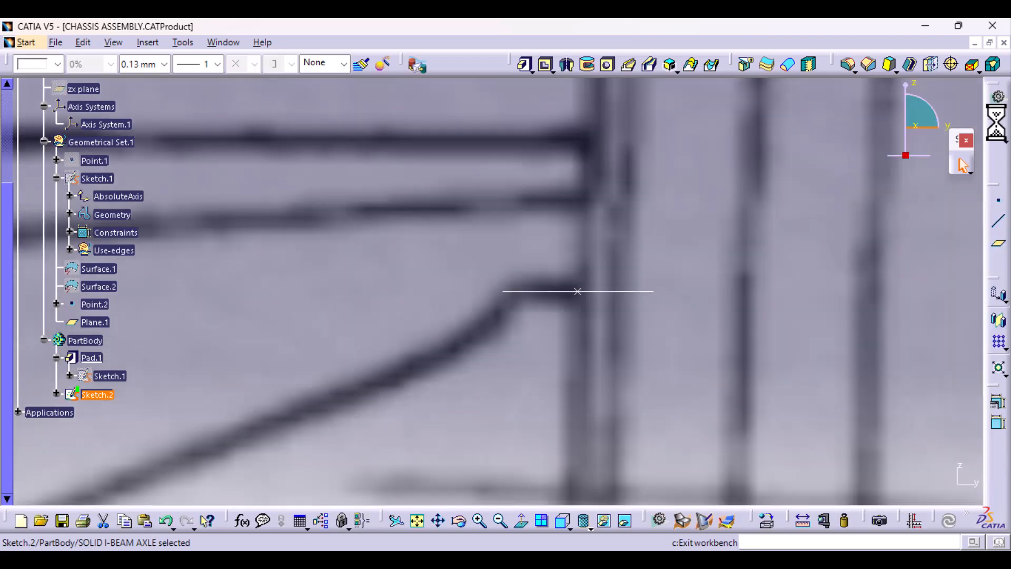
middle_drag(698, 227, 655, 321)
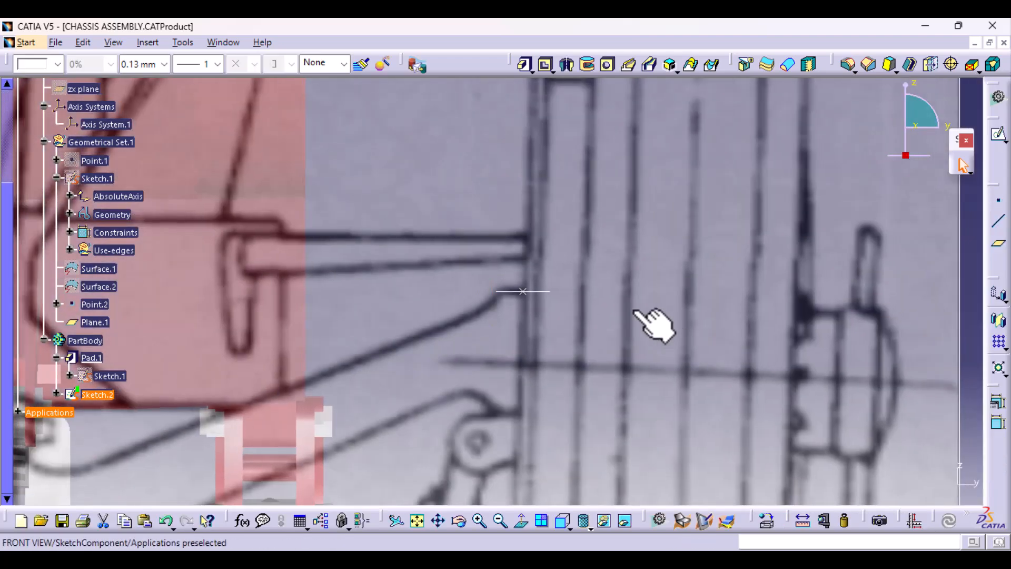
click(522, 67)
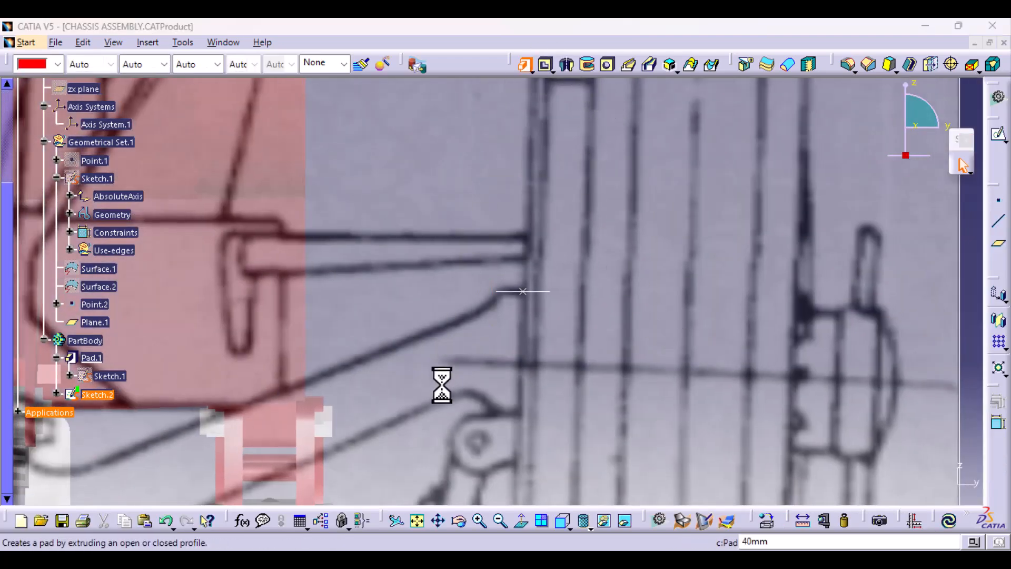
click(757, 329)
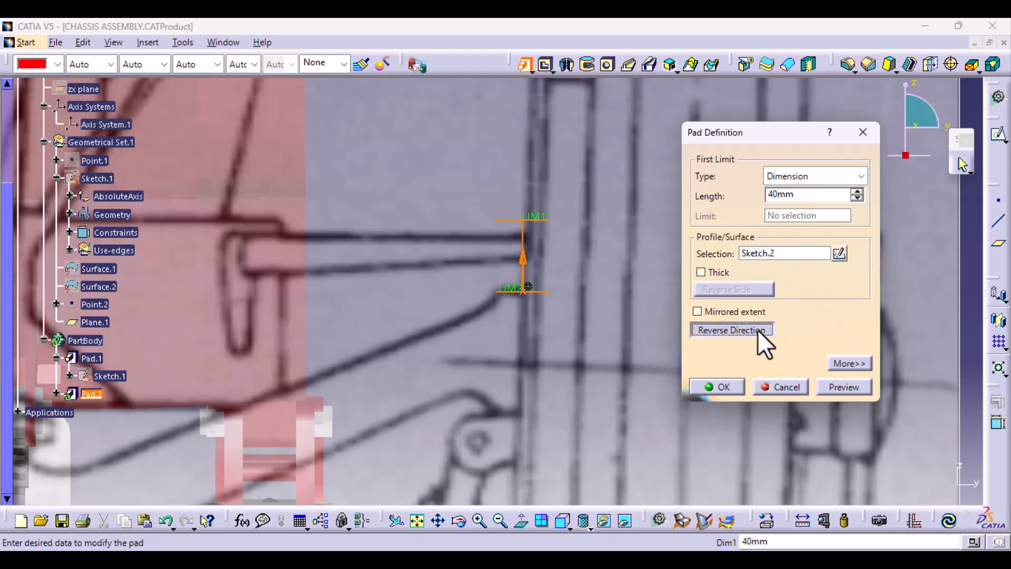
drag(535, 362, 541, 402)
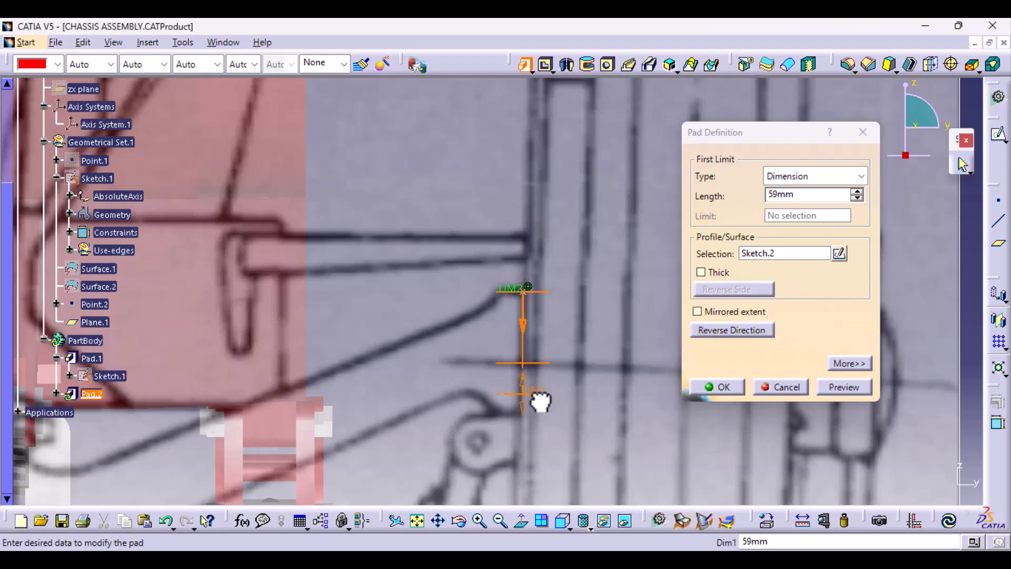
middle_drag(582, 490, 569, 349)
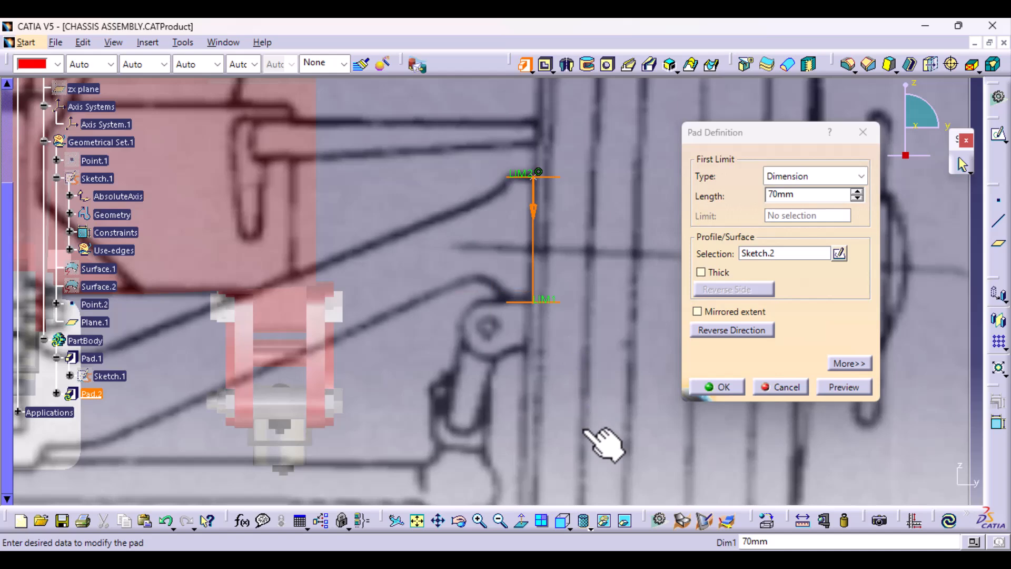
middle_drag(603, 445, 626, 476)
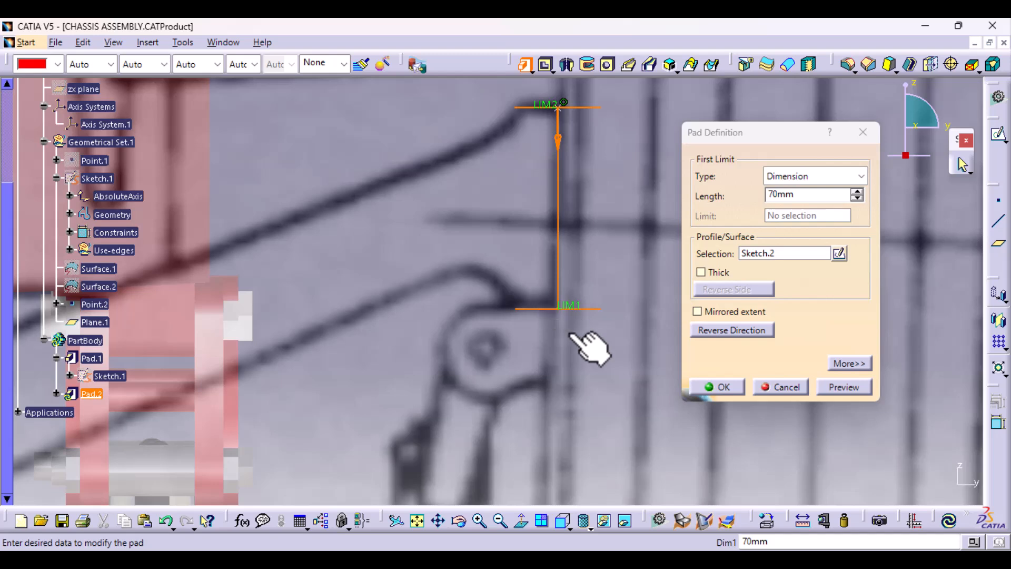
drag(573, 311, 572, 296)
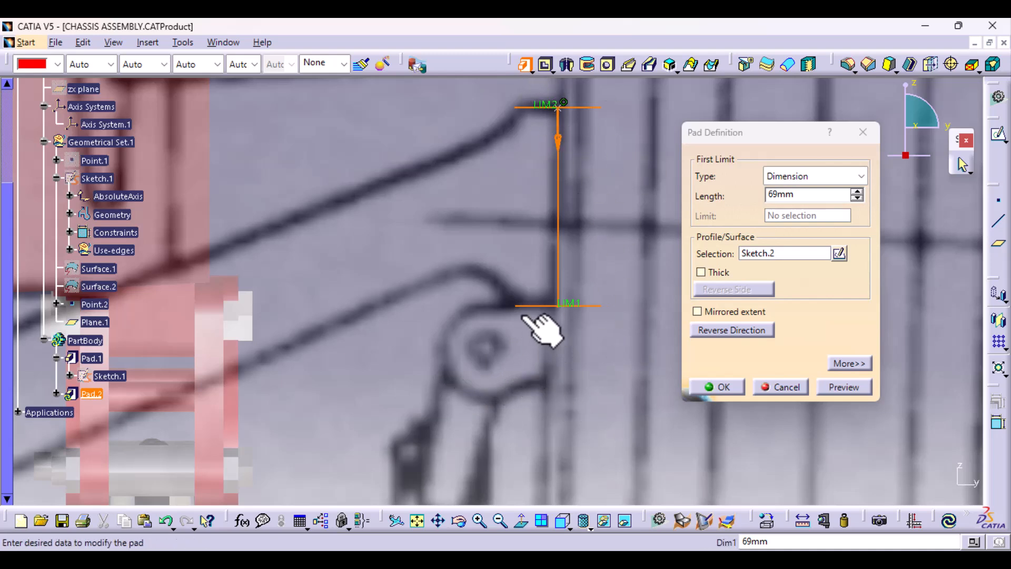
middle_drag(548, 368, 541, 450)
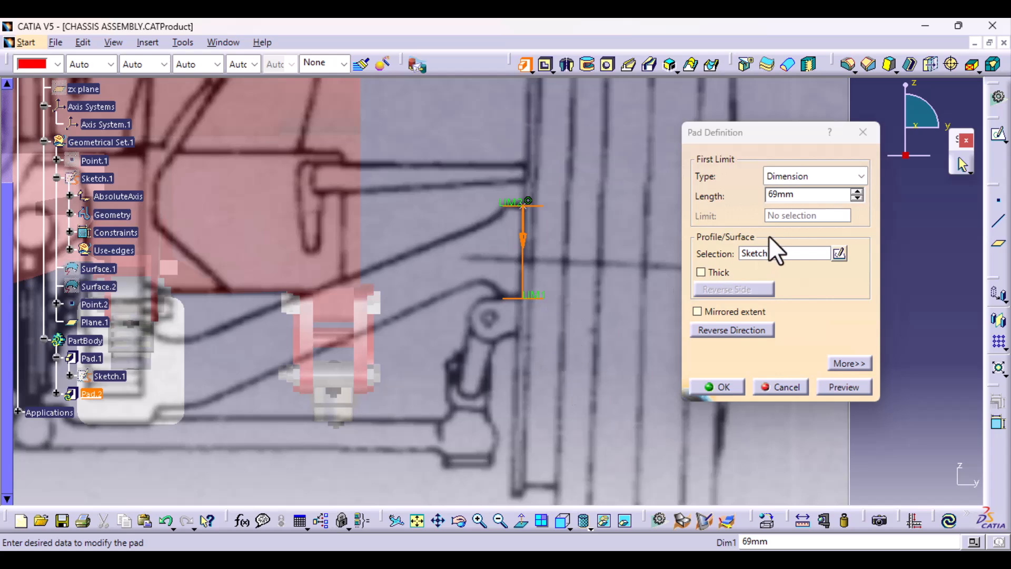
click(857, 192)
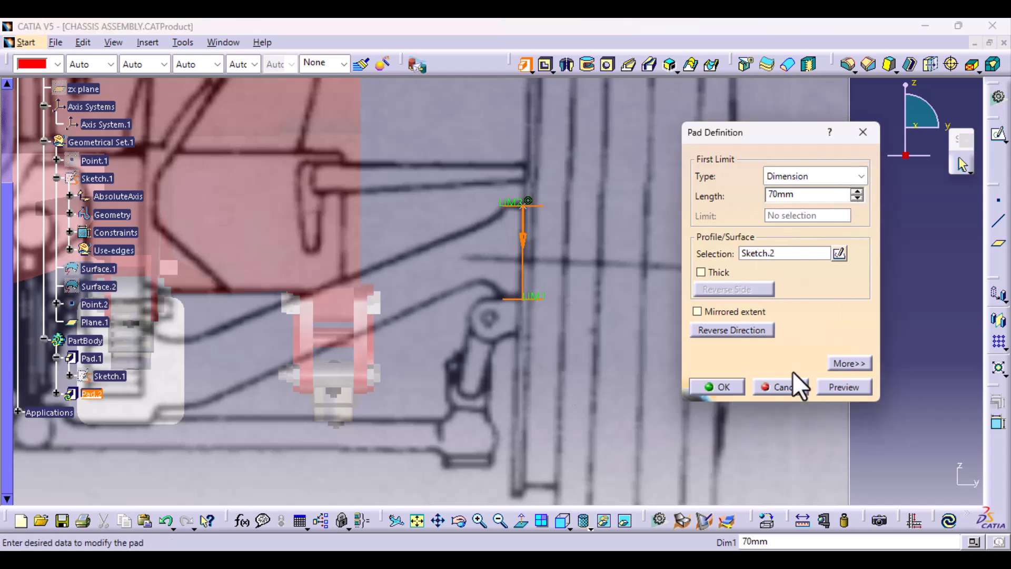
click(725, 387)
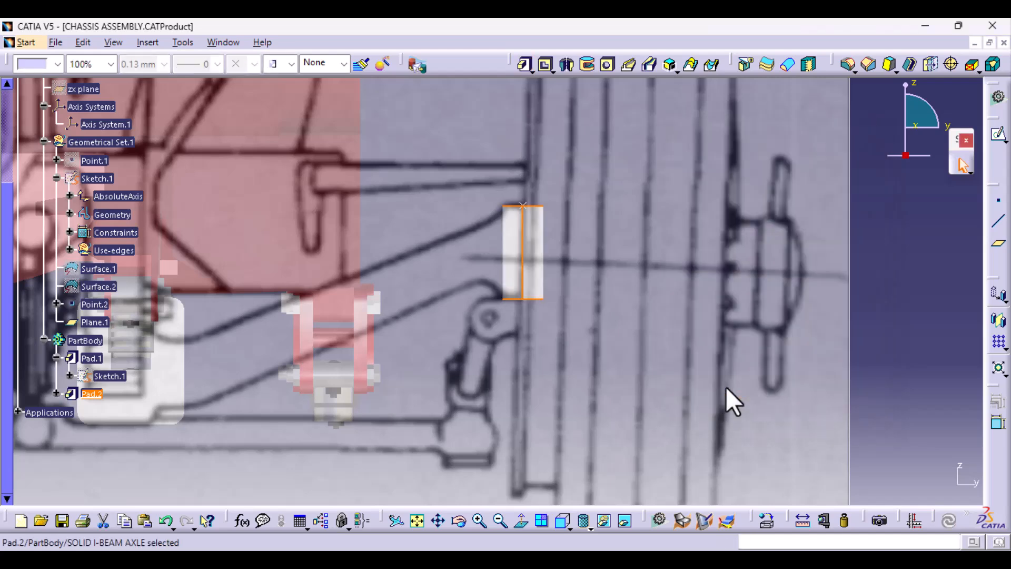
- Start a sketch on the YZ plane of the axle part's axis system, over the front-view blueprint
middle_drag(519, 383, 663, 366)
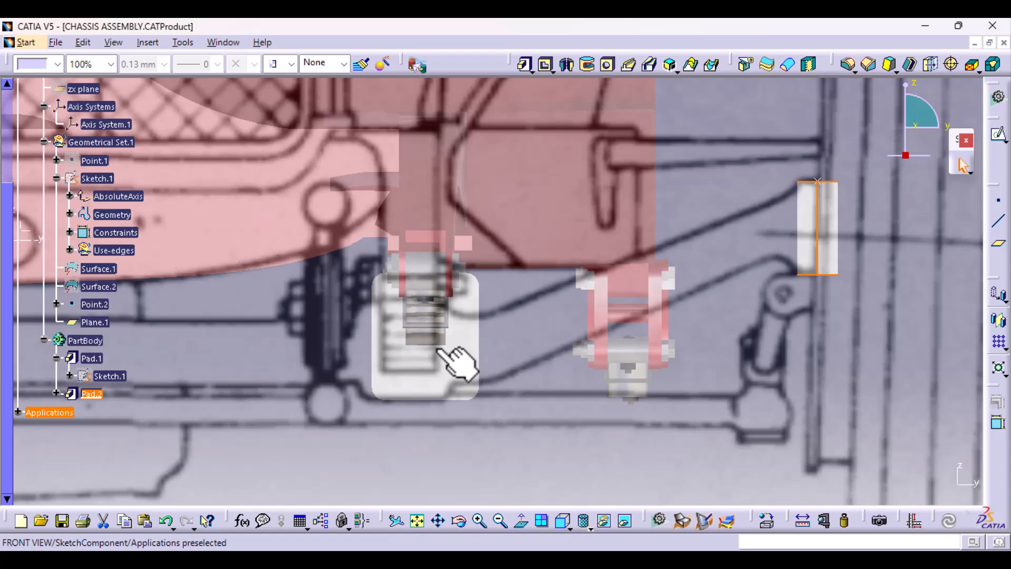
mouse_move(511, 393)
middle_down()
mouse_move(500, 384)
mouse_move(510, 458)
middle_up()
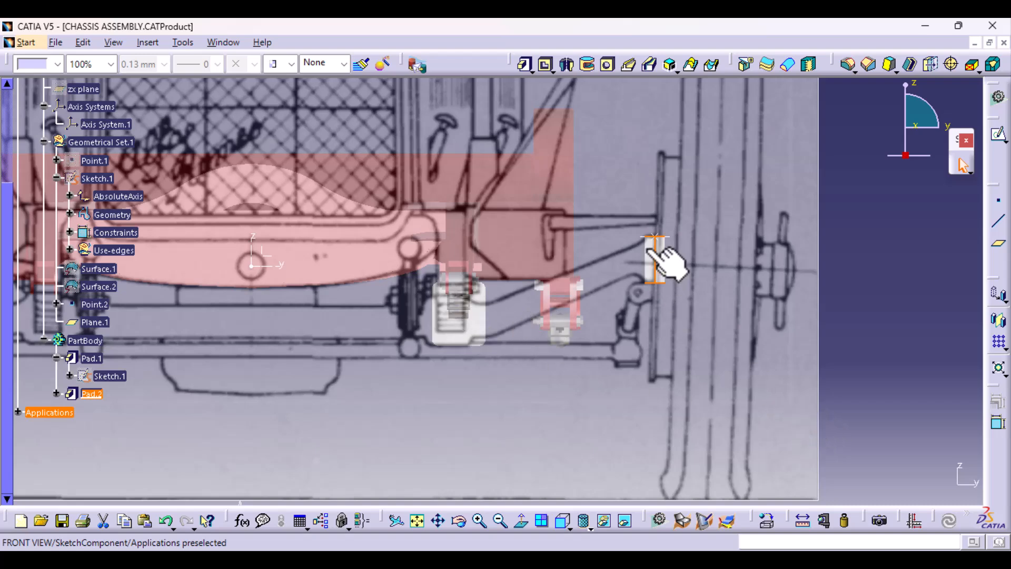
middle_drag(668, 343, 542, 332)
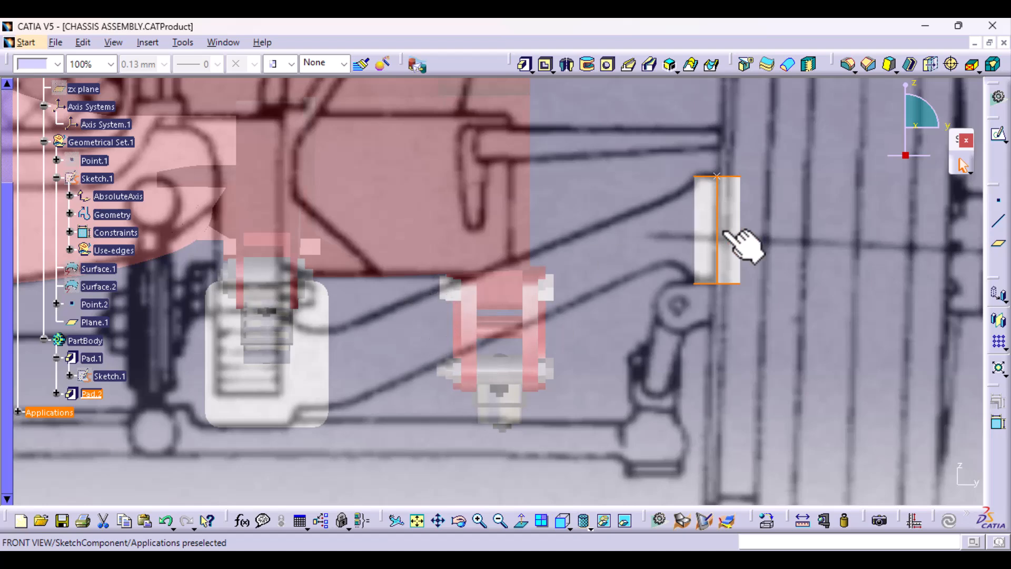
ctrl+middle_drag(628, 303, 627, 379)
click(246, 264)
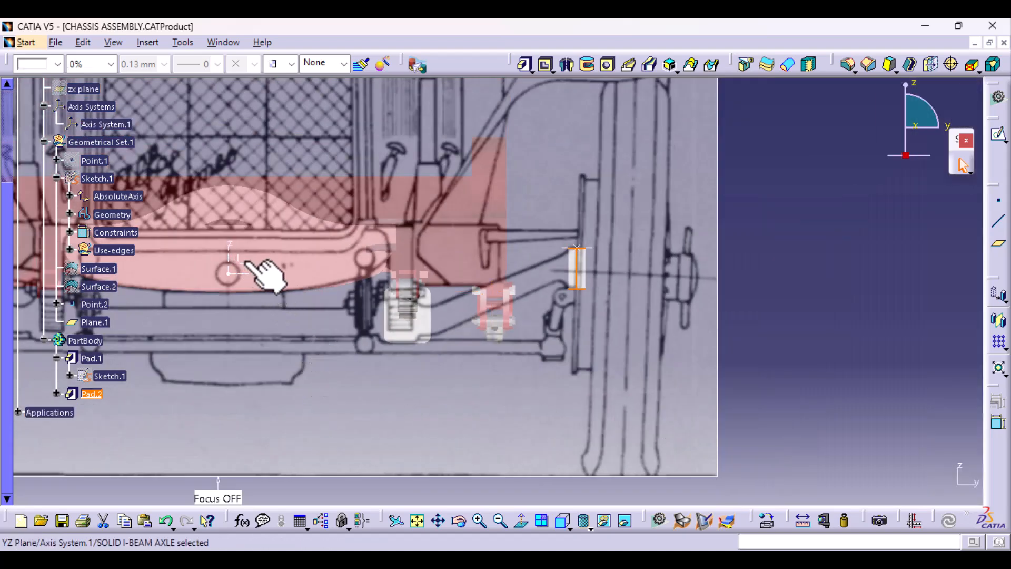
click(999, 138)
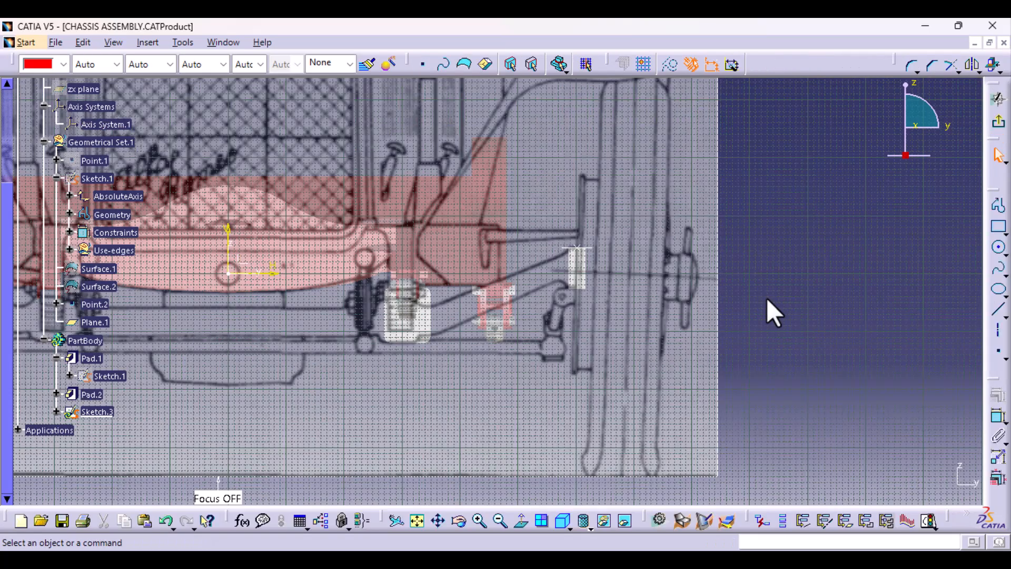
- Draw a slanted line about 40 mm long across the blueprint's beam arm, just inboard of the axle end, and dimension its length
ctrl+middle_drag(668, 387, 677, 286)
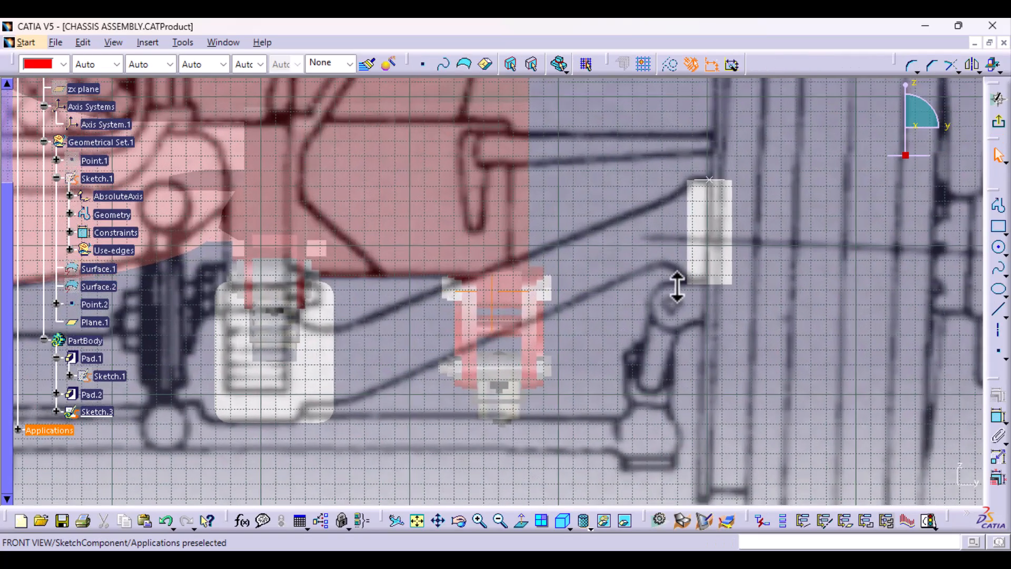
mouse_move(566, 323)
middle_down()
mouse_move(463, 325)
mouse_move(386, 366)
mouse_move(396, 364)
middle_up()
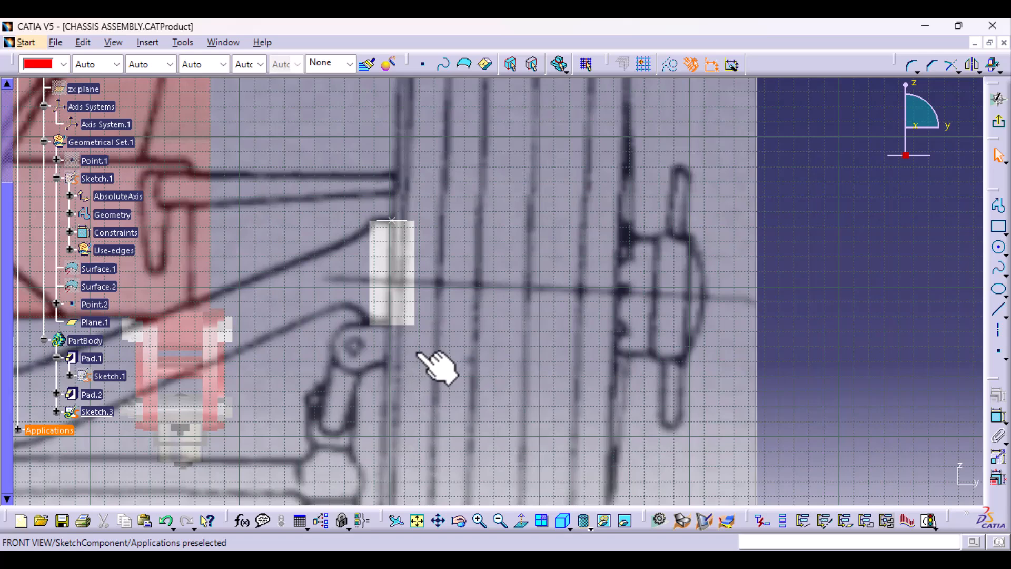
click(996, 314)
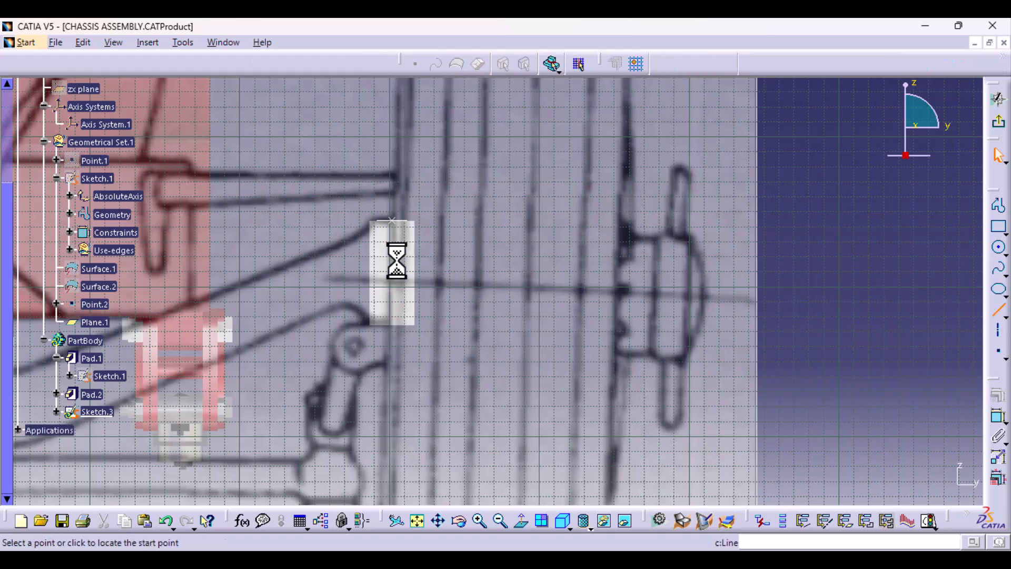
click(292, 263)
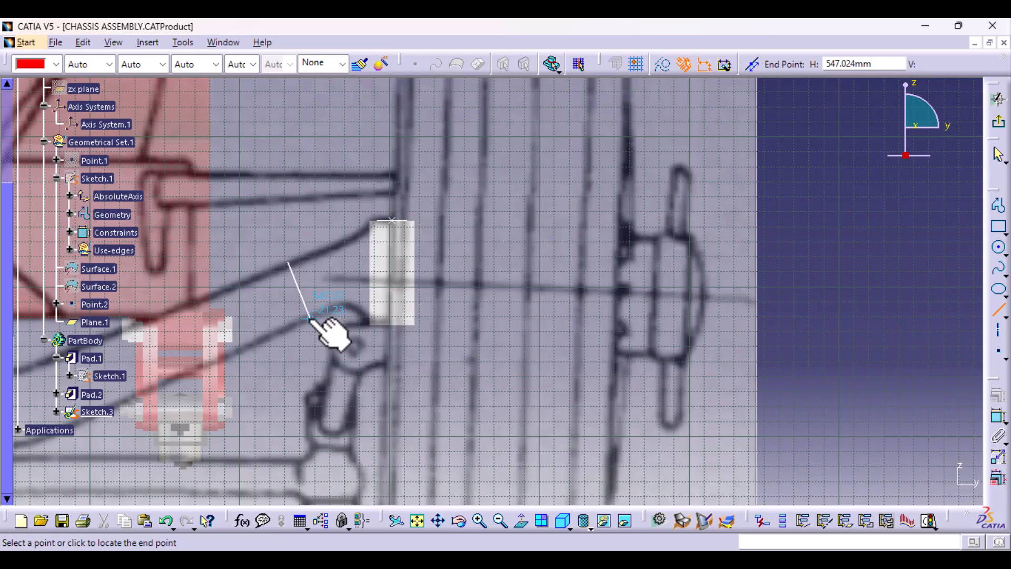
click(310, 318)
middle_drag(401, 395, 568, 370)
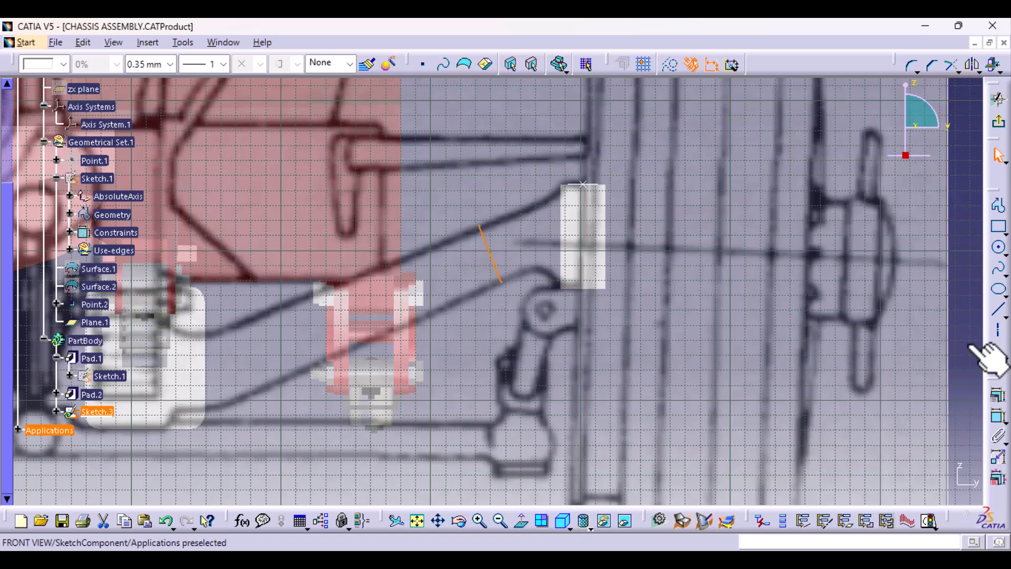
click(998, 416)
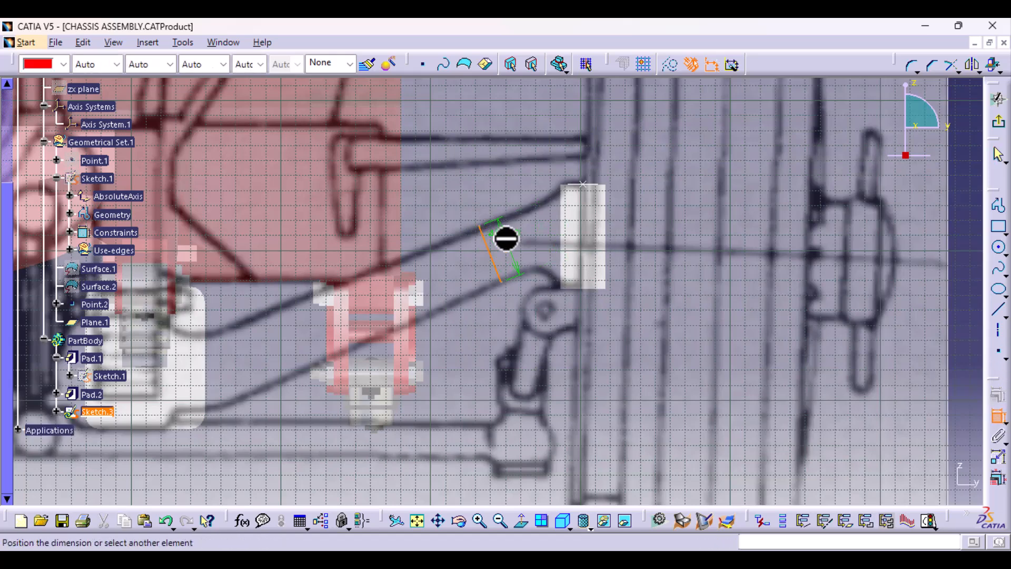
click(510, 247)
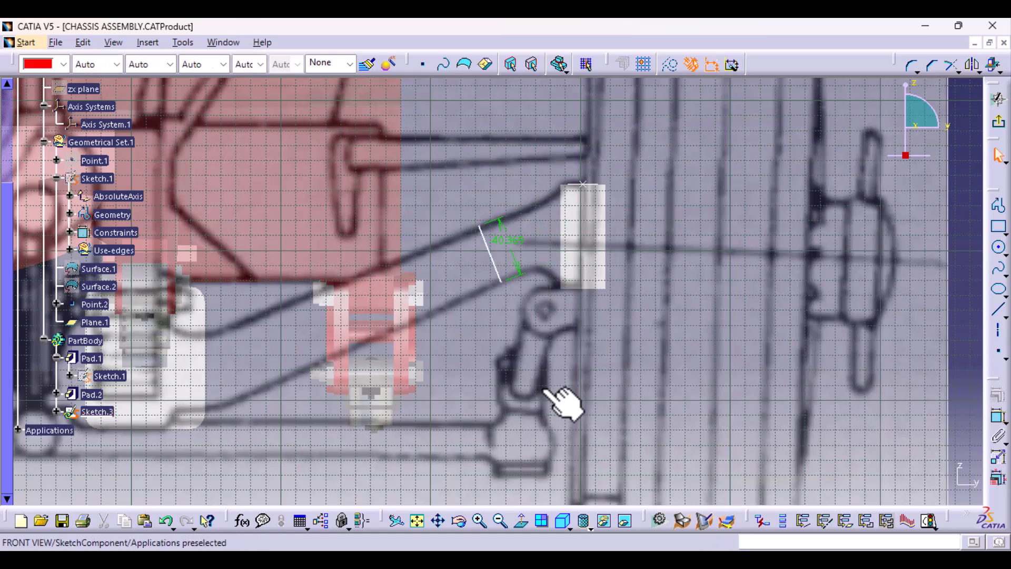
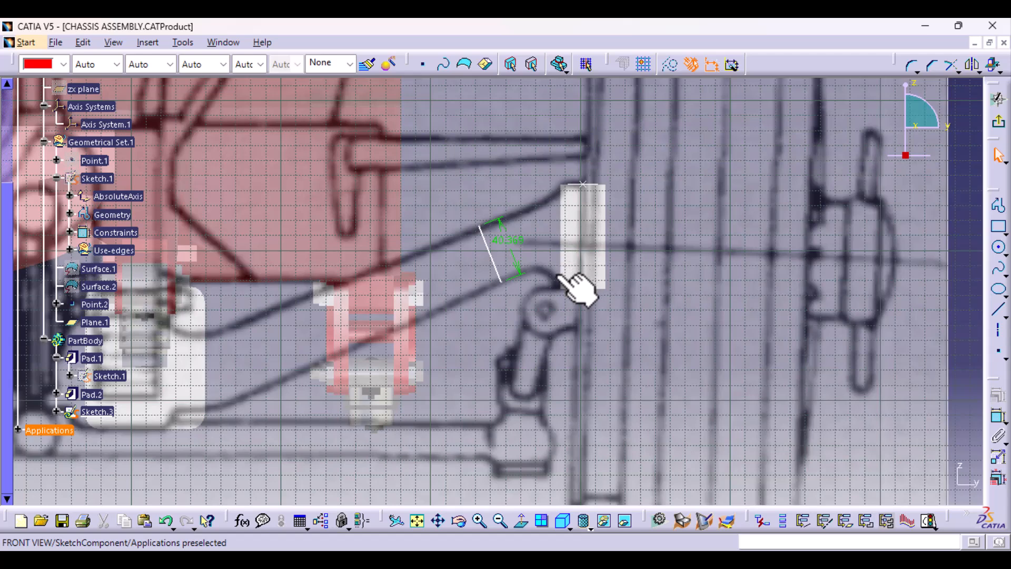
- Draw a vertical line about 48 mm long along the axle end's inner side, spanning the beam's joining height, and try dimensioning its length
click(999, 311)
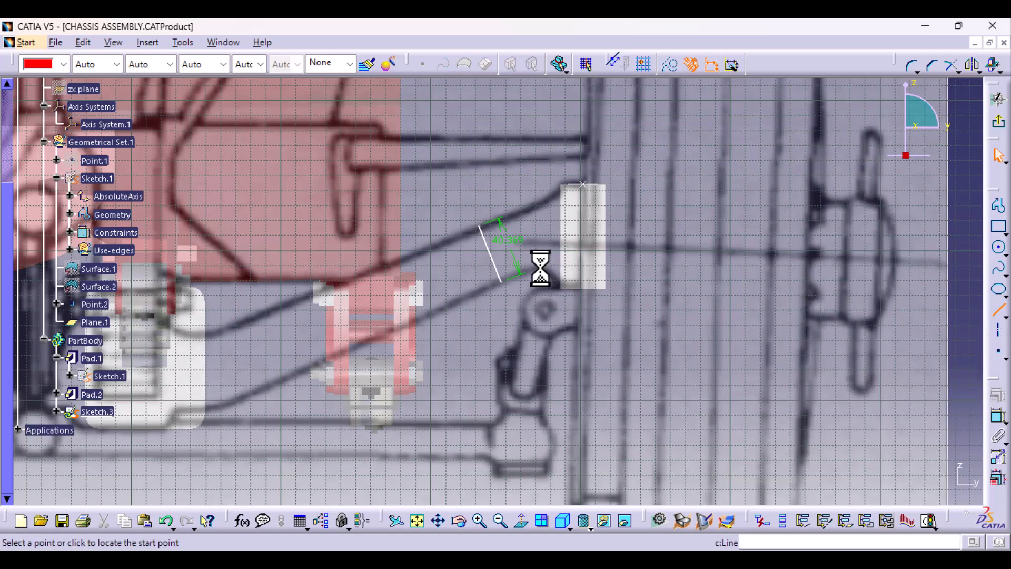
click(561, 198)
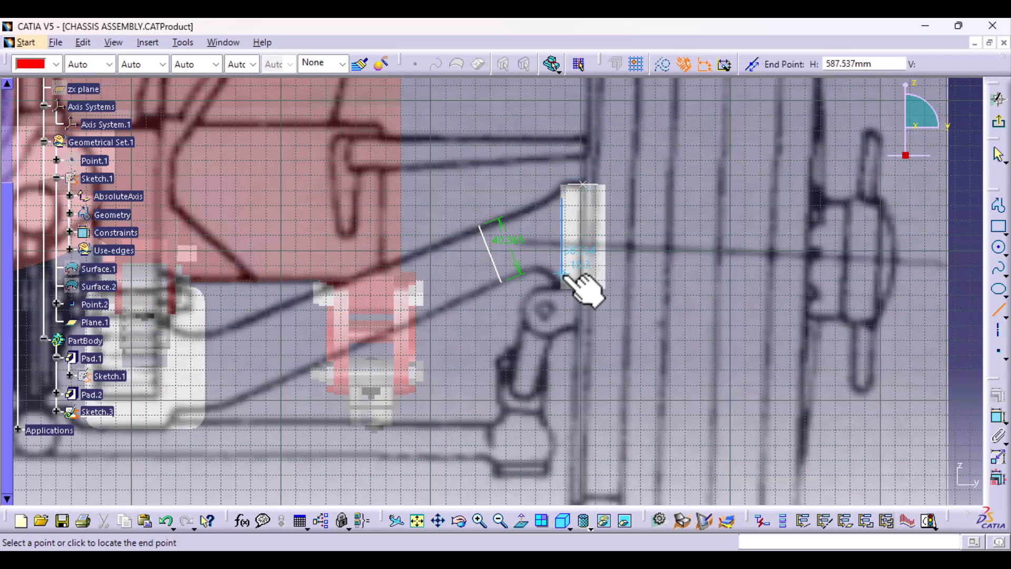
click(563, 271)
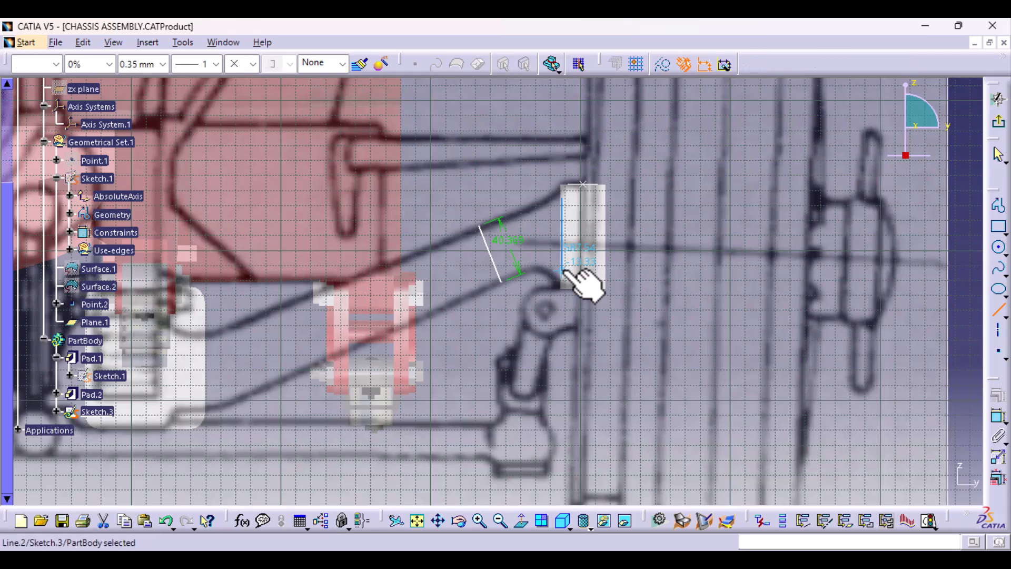
click(999, 416)
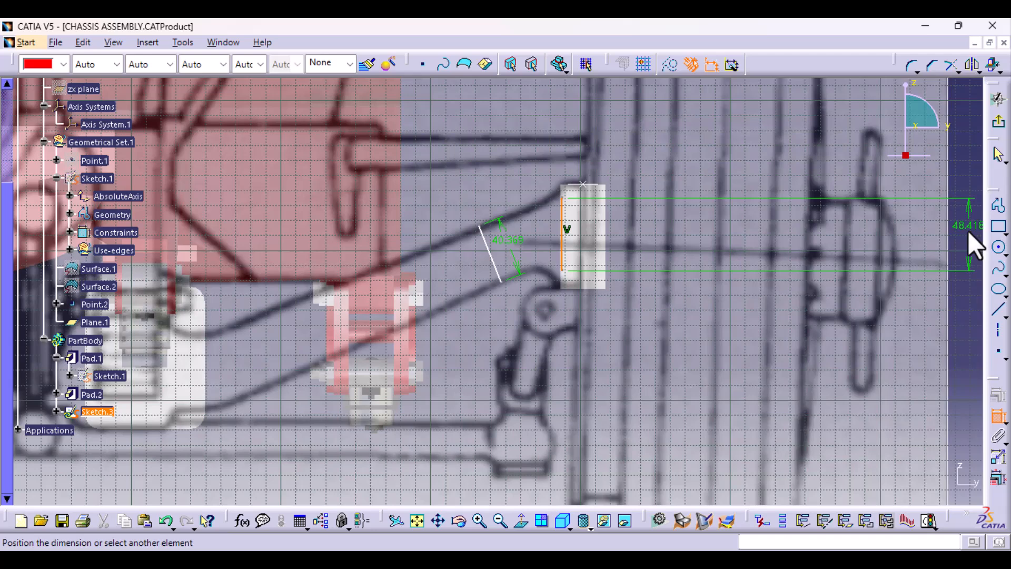
click(997, 420)
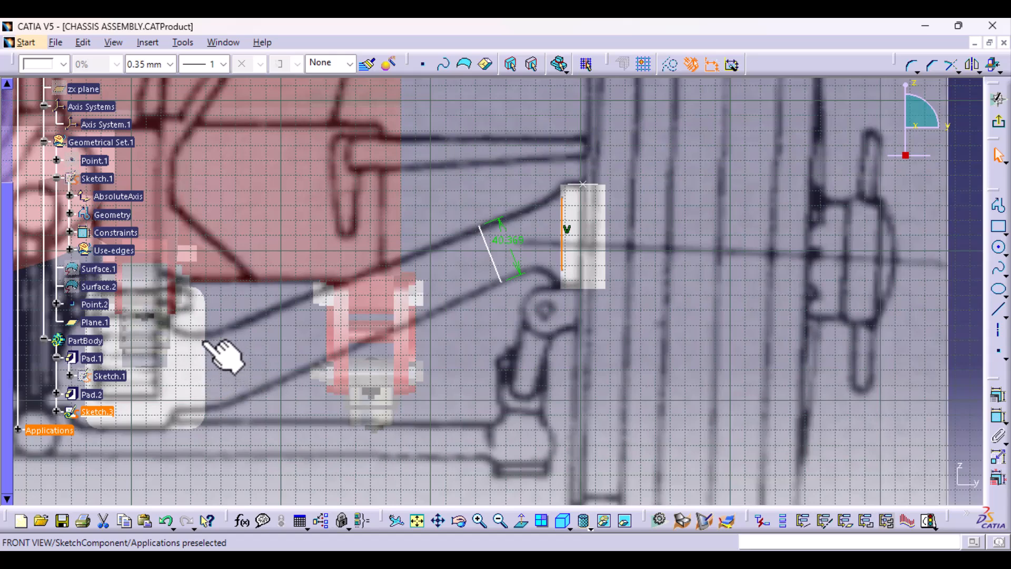
- Undo the vertical line, the slanted line's length dimension and the slanted line
click(166, 522)
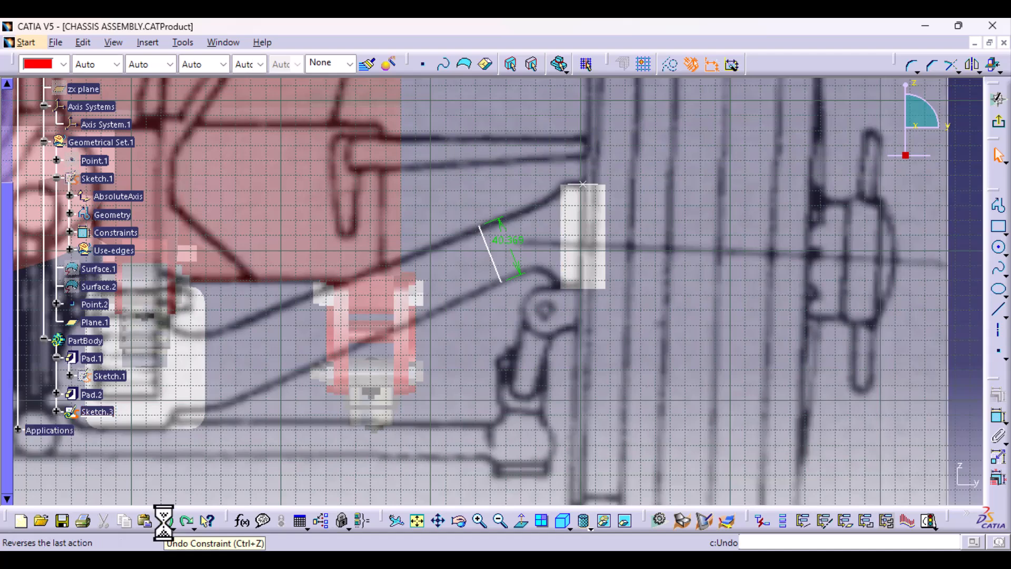
click(164, 521)
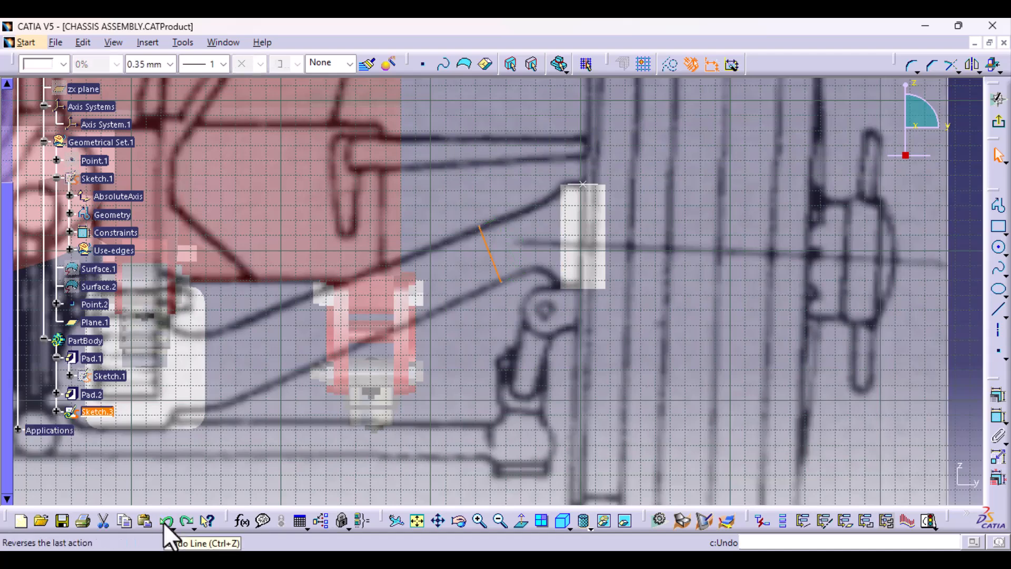
click(163, 522)
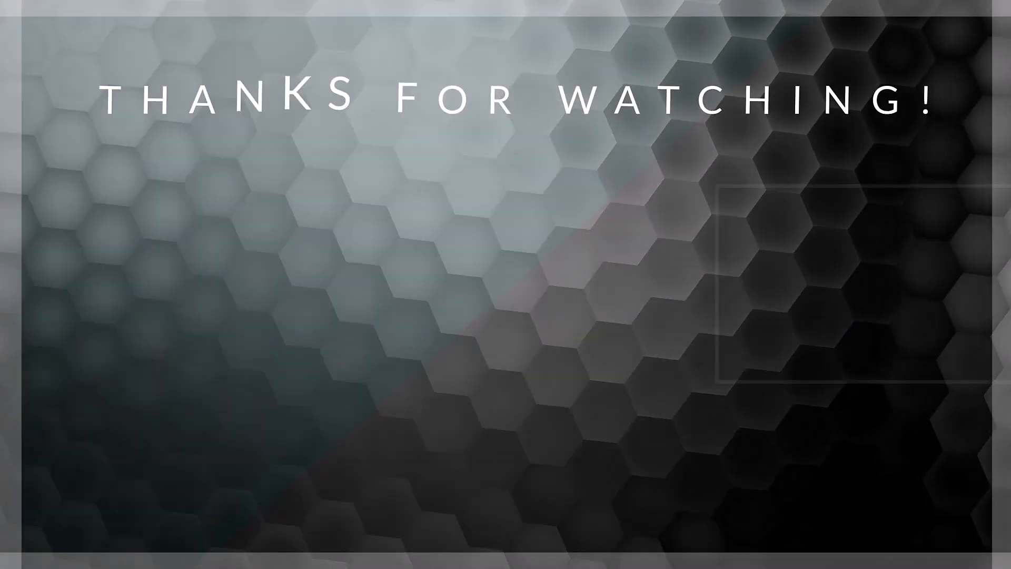